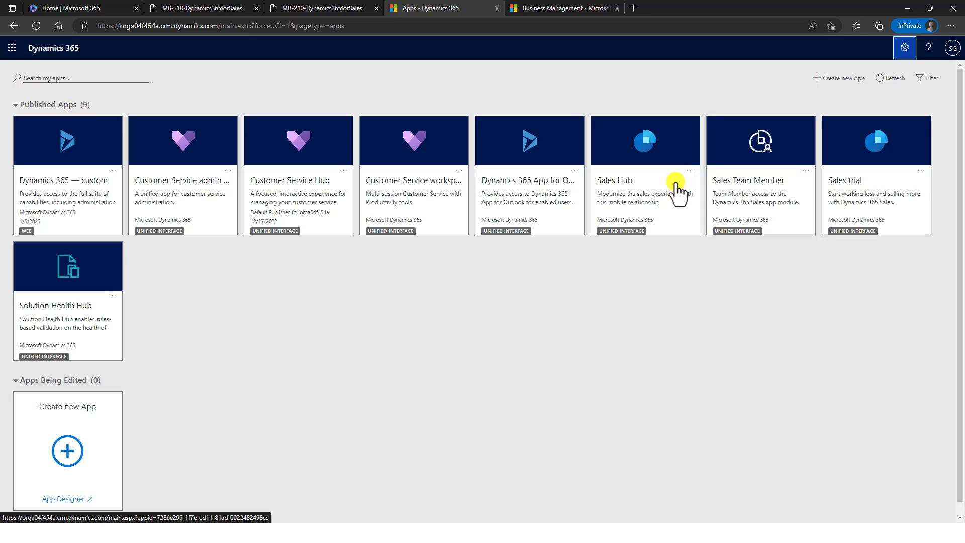
- Open the Sales Hub app, view its area switcher, and open the settings gear menu
left_click(643, 196)
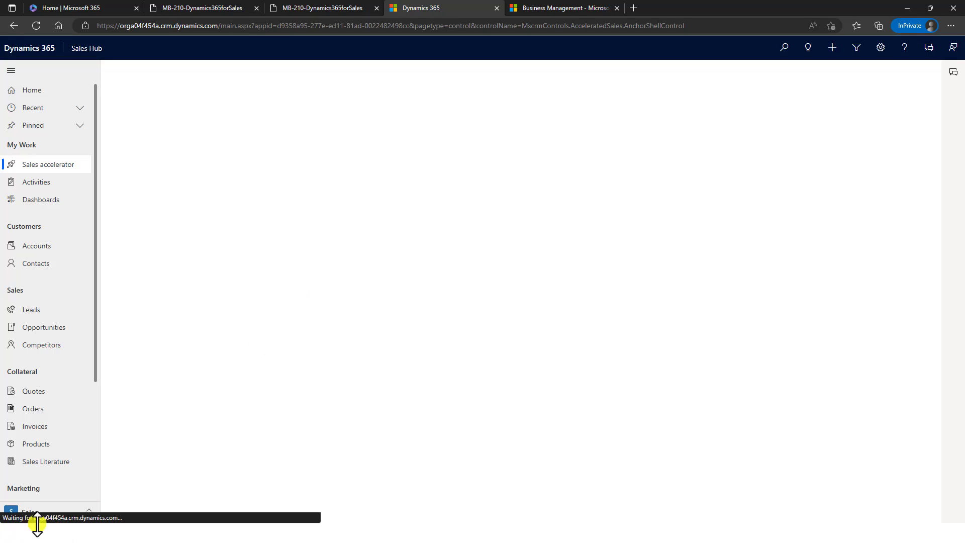
left_click(59, 513)
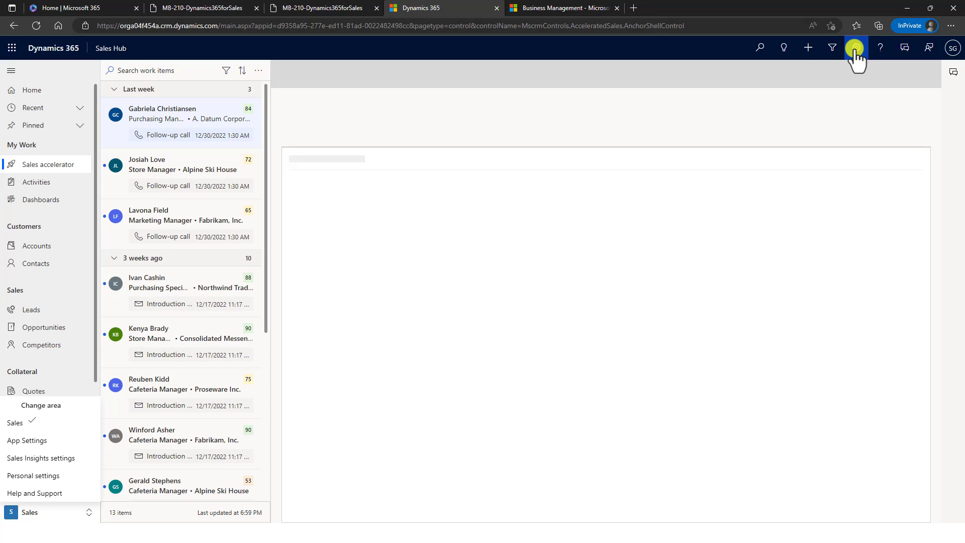
left_click(856, 49)
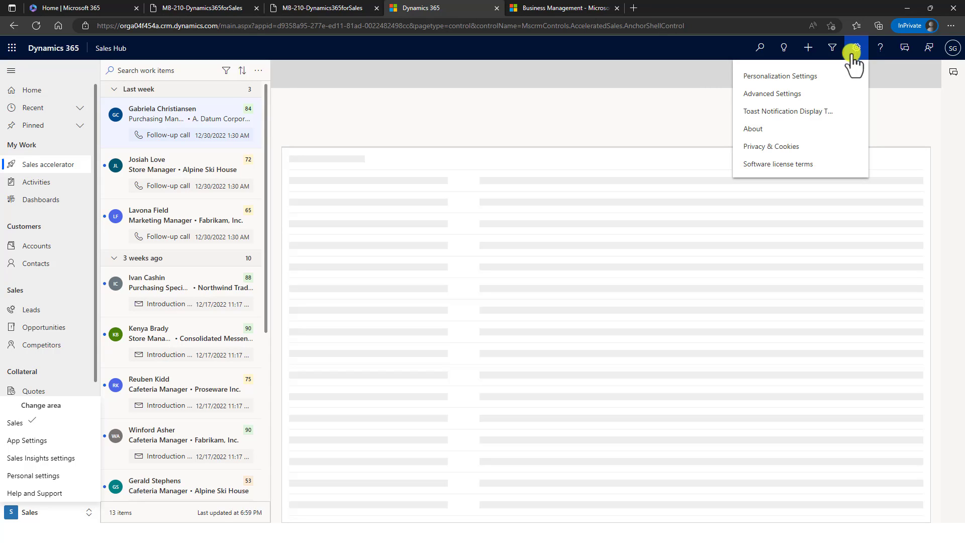
- Open Advanced Settings in a new tab and expand the Settings navigation there
left_click(744, 91)
left_click(677, 10)
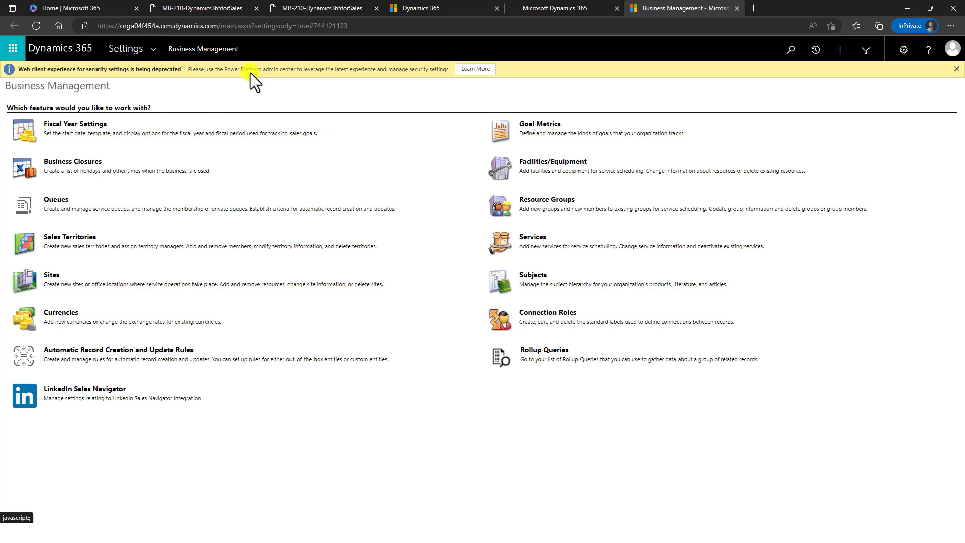
left_click(152, 50)
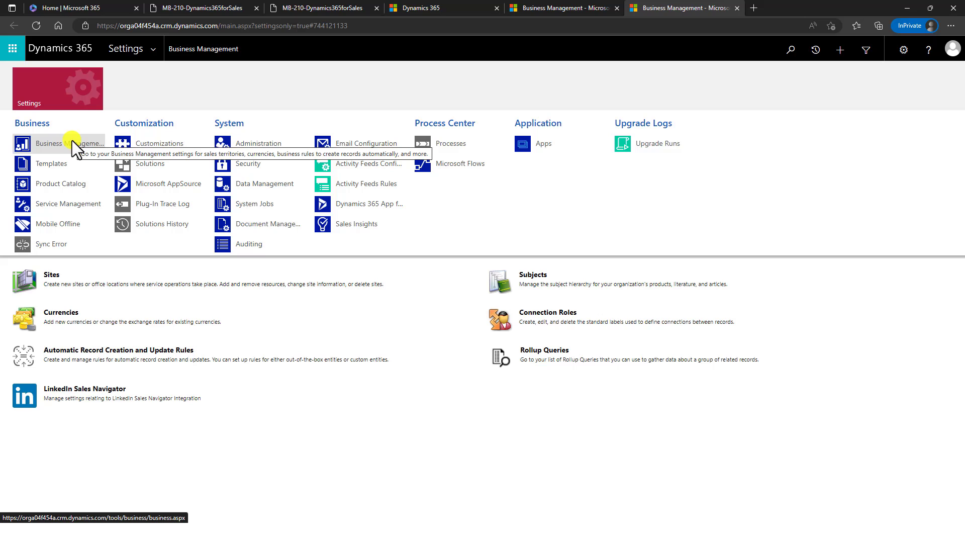
- Dismiss the Settings navigation panel to reveal the 15 Business Management features
left_click(285, 419)
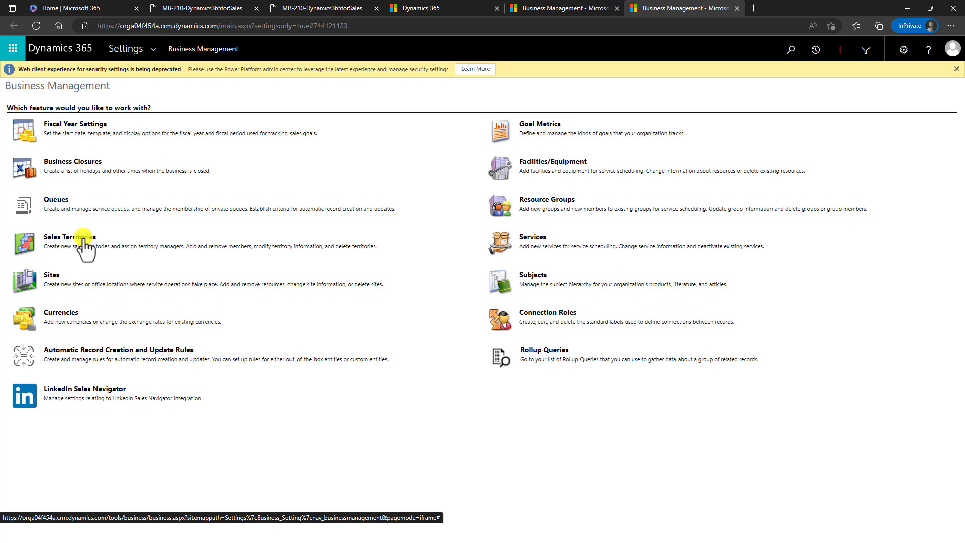
- Open Sales Territories and start a new territory, placing the cursor in Territory Name
left_click(84, 239)
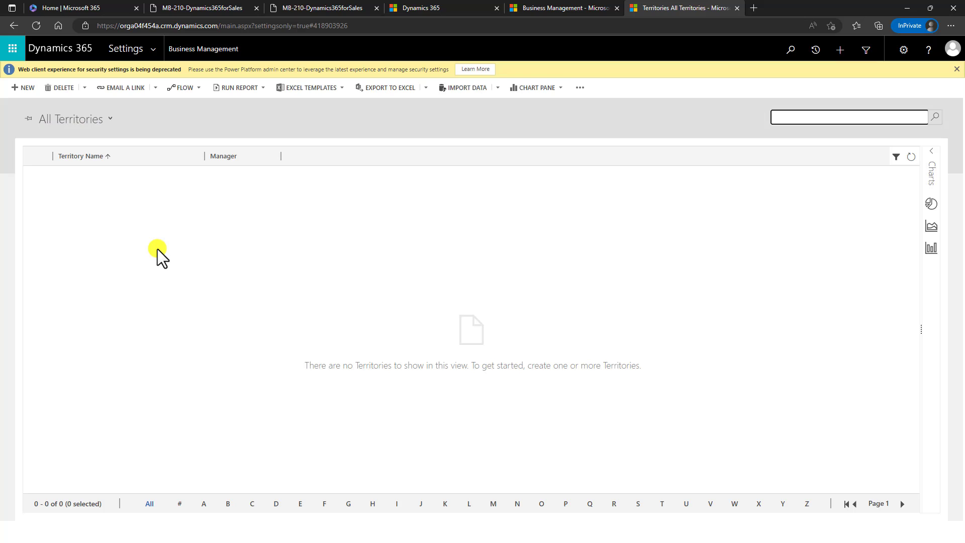
left_click(34, 91)
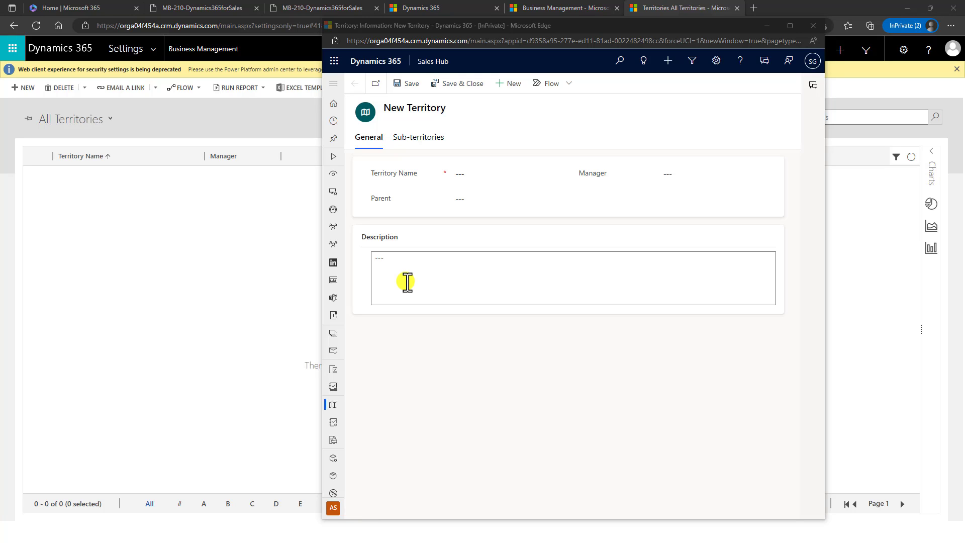
left_click(500, 183)
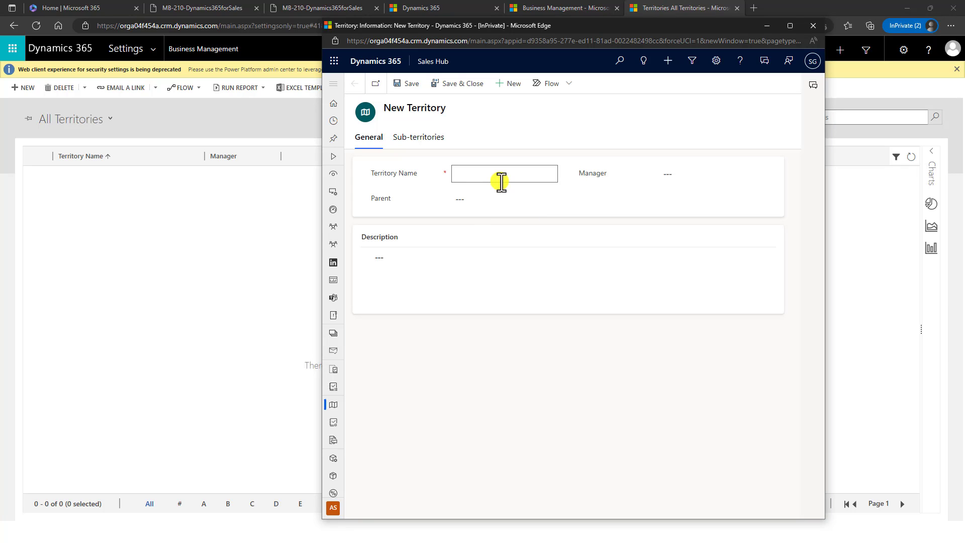
- Name the new territory 'California', save it, and minimize its window
type("California")
key("Tab")
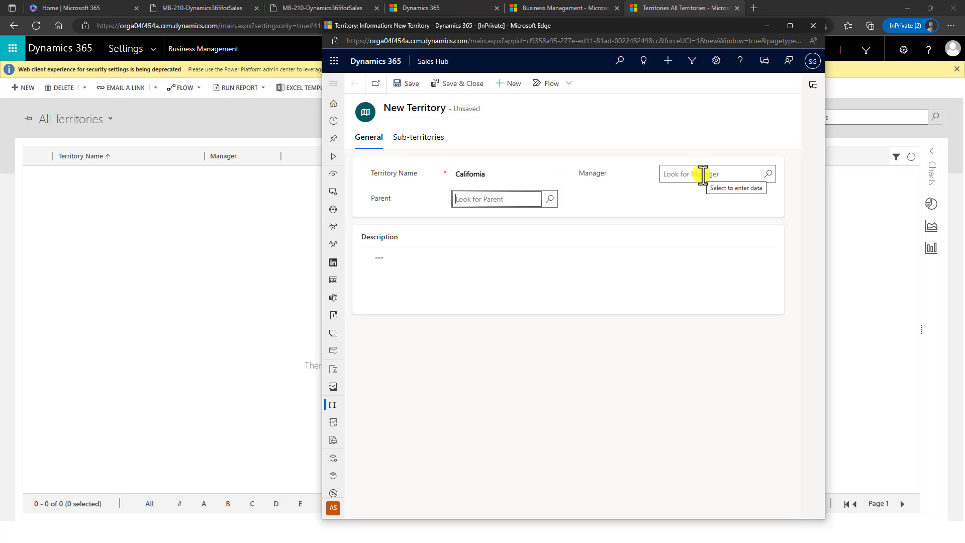
left_click(405, 85)
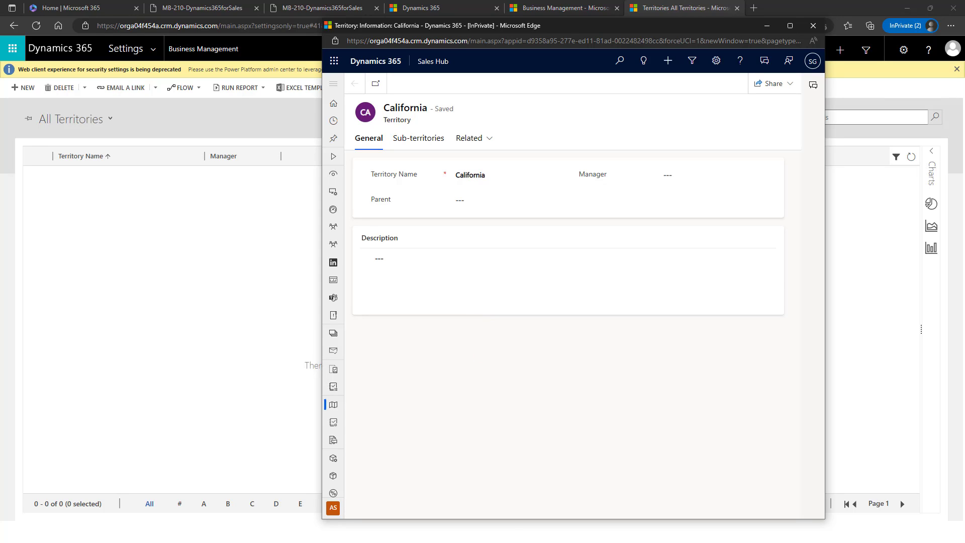
left_click(536, 410)
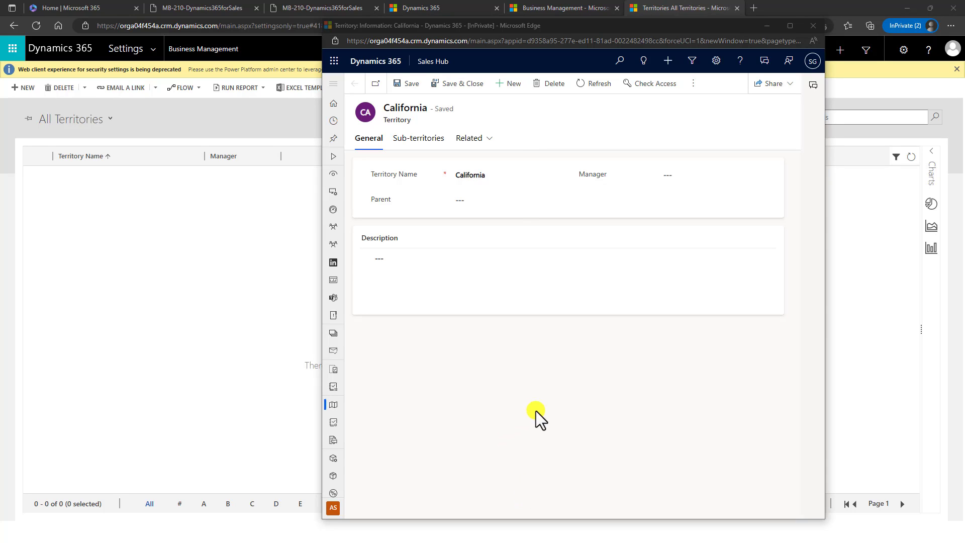
left_click(771, 27)
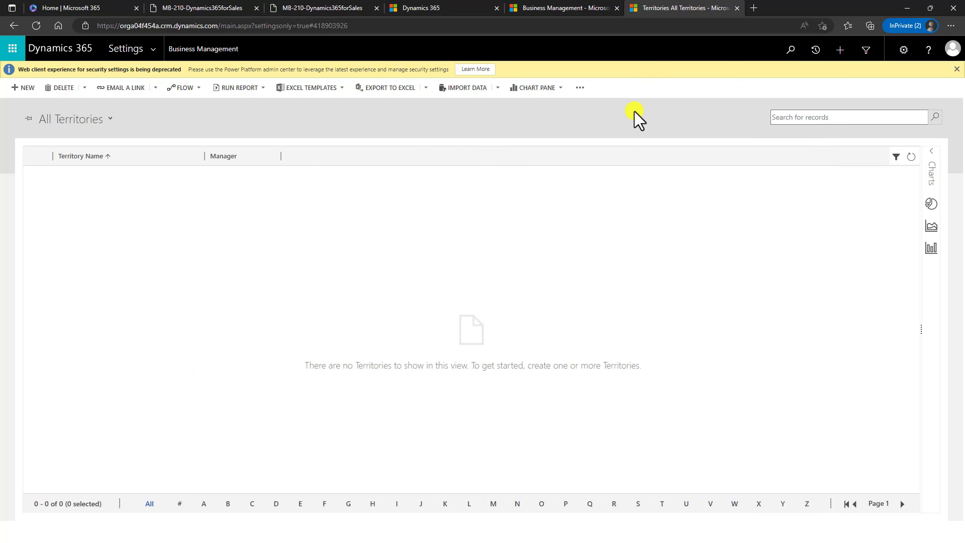
- Return to Business Management, then open Auditing from the Settings area navigation
left_click(219, 49)
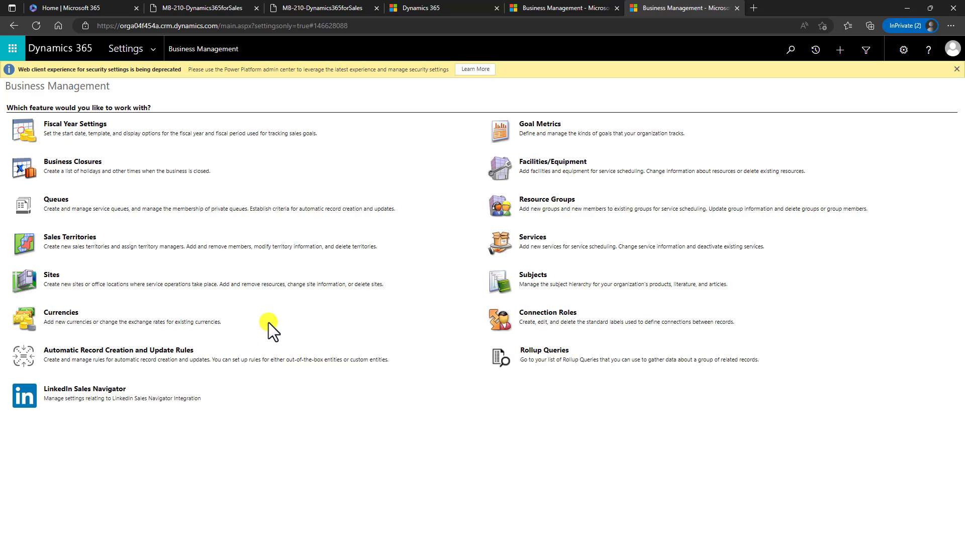
left_click(153, 53)
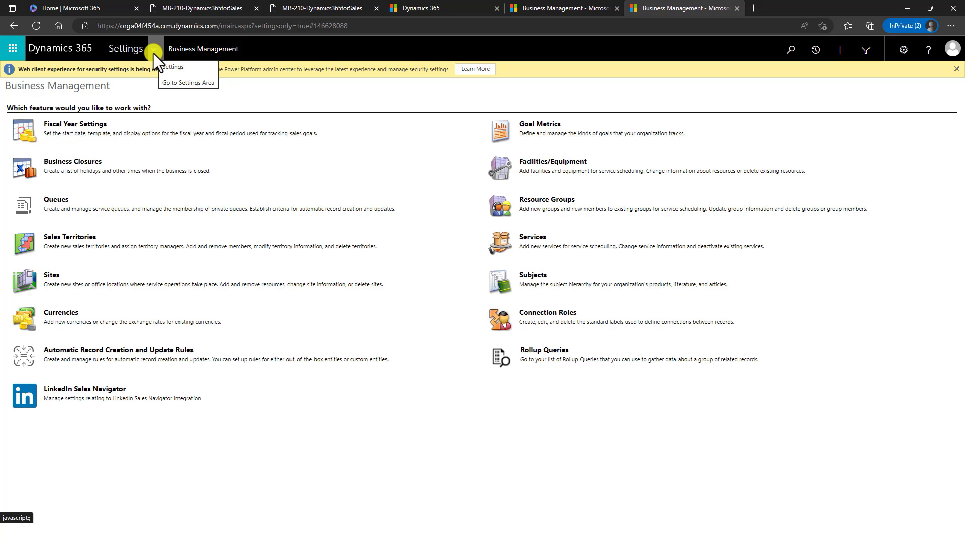
left_click(152, 50)
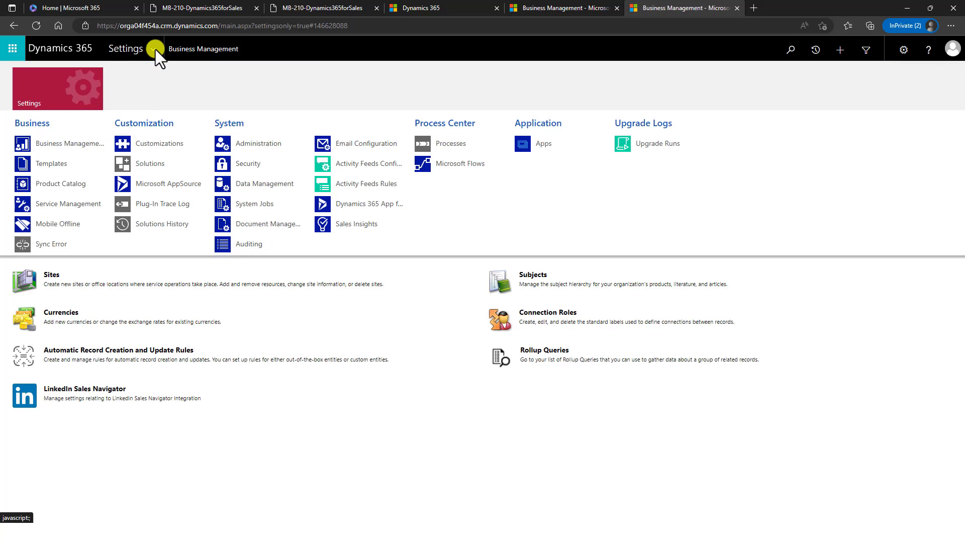
left_click(282, 248)
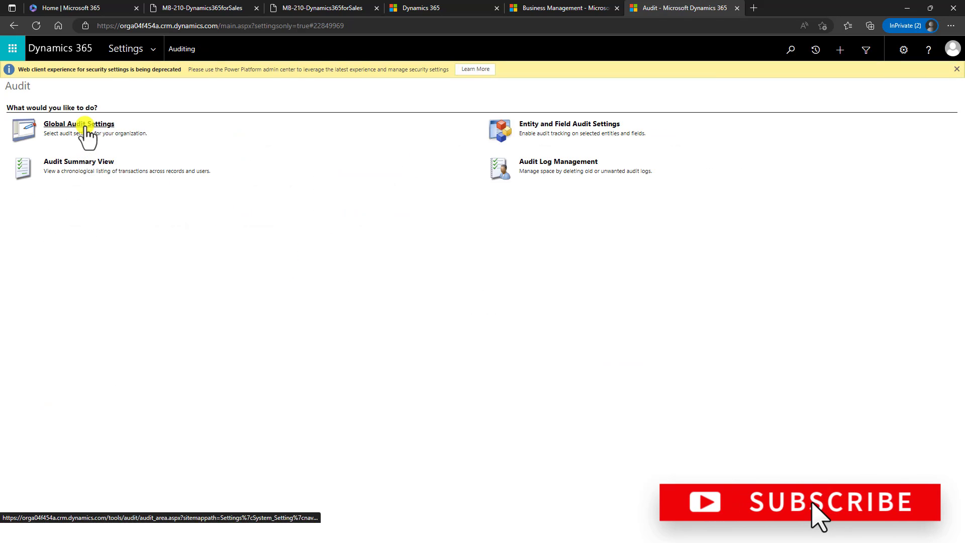
- Review Global Audit Settings, regional formats and Sales system settings, then close Set Auto-Numbering
left_click(83, 132)
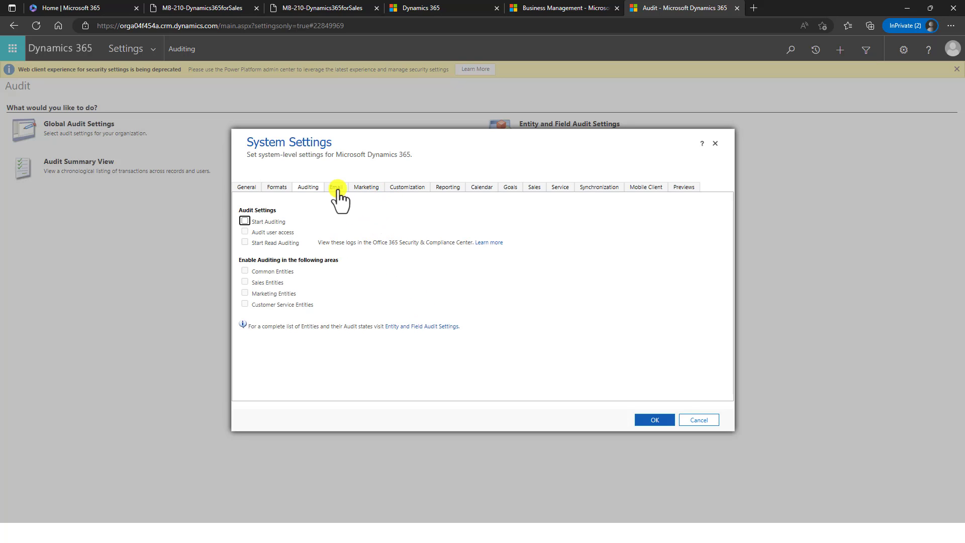
left_click(279, 189)
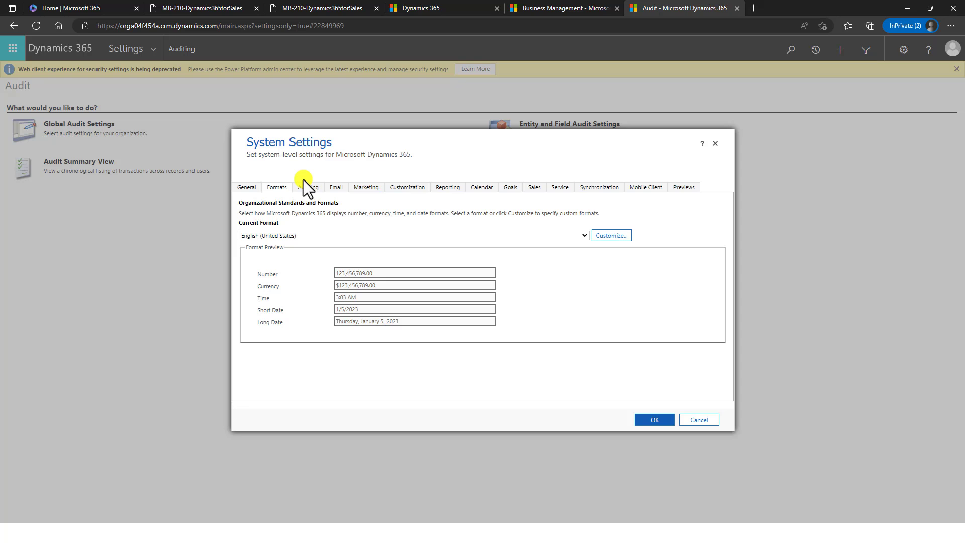
left_click(536, 190)
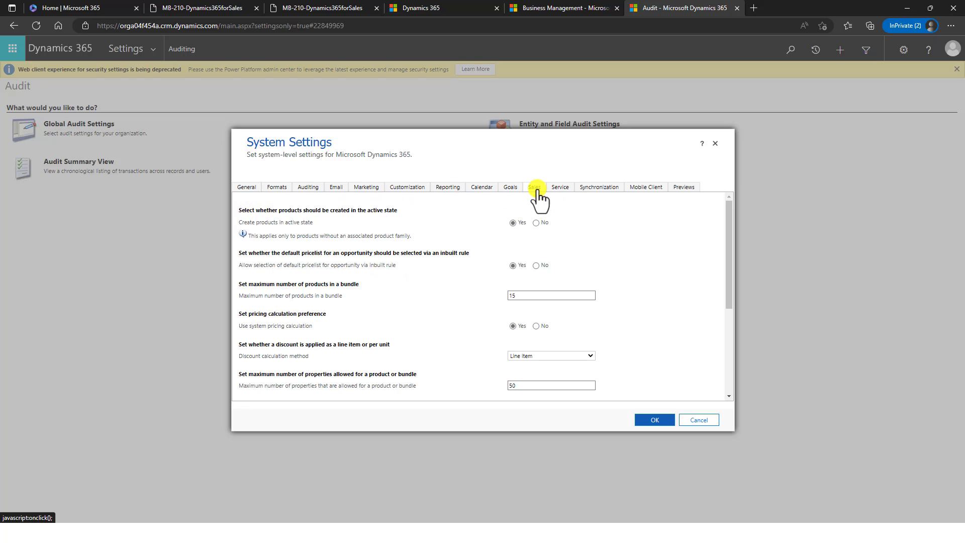
scroll(460, 328, "down", 4)
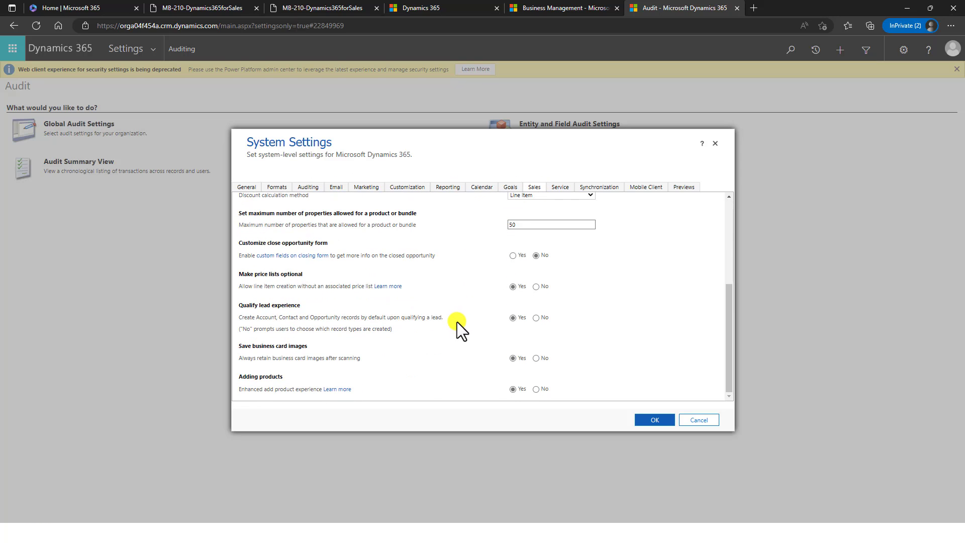
scroll(457, 322, "up", 6)
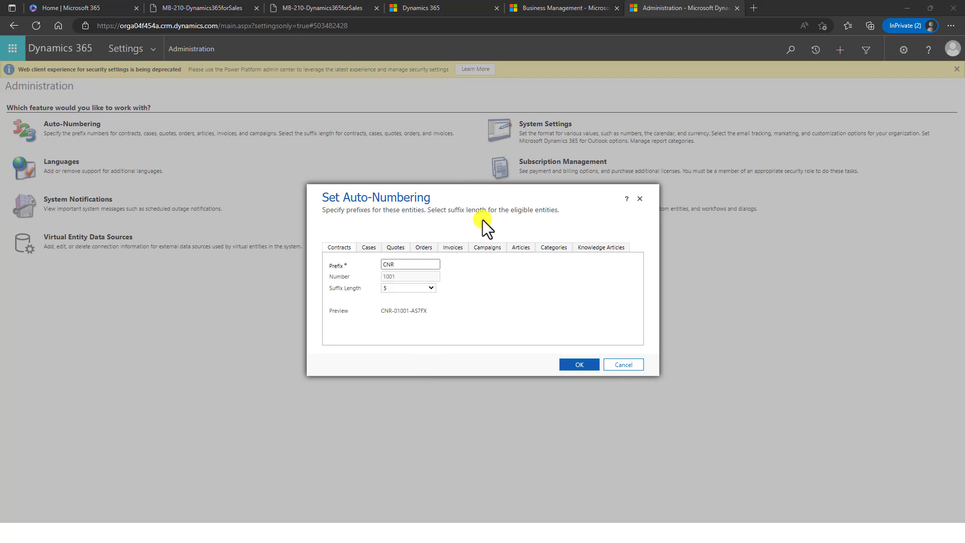
left_click(640, 199)
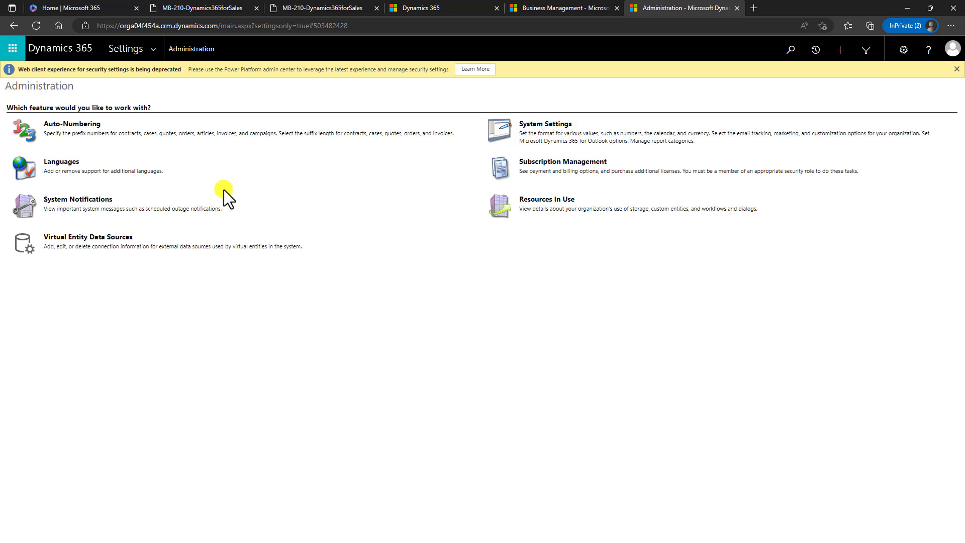
left_click(155, 48)
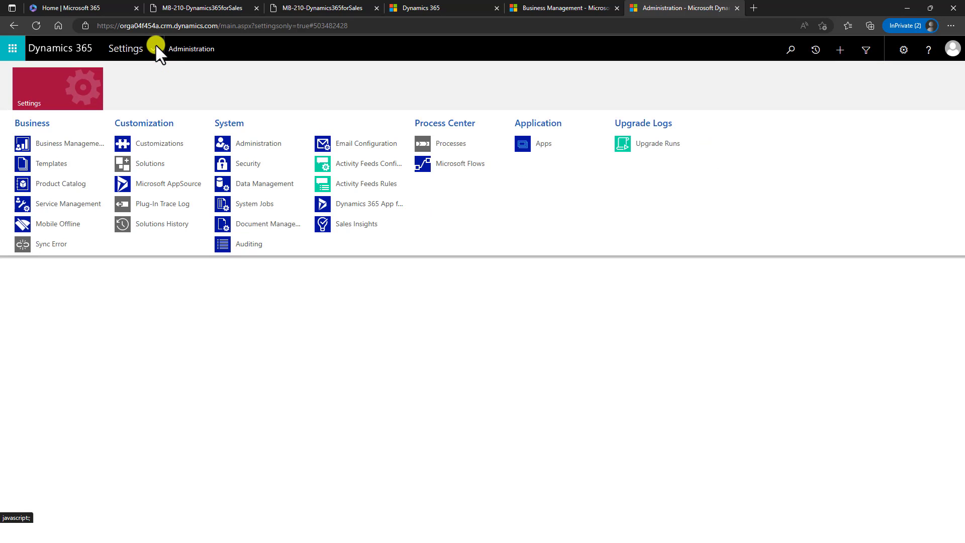
left_click(235, 144)
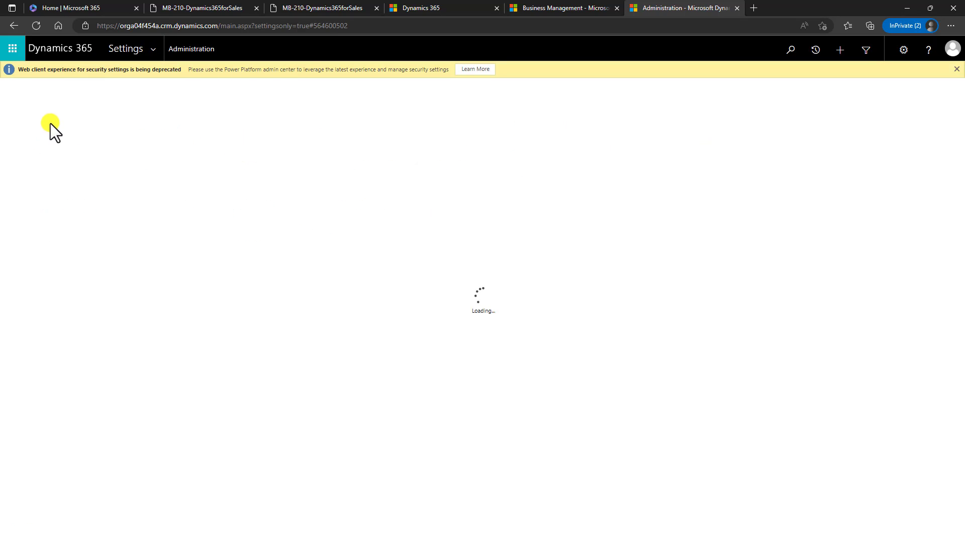
left_click(176, 206)
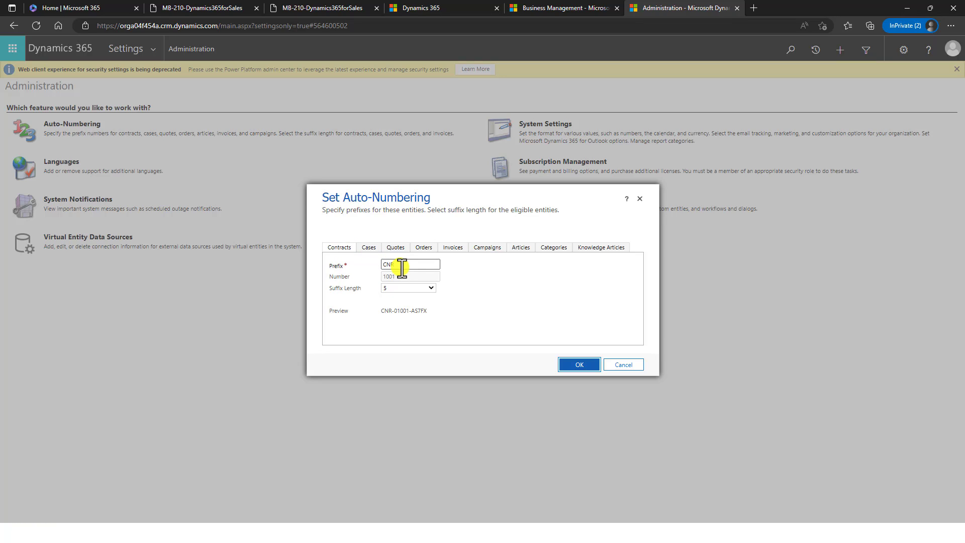
left_click(372, 249)
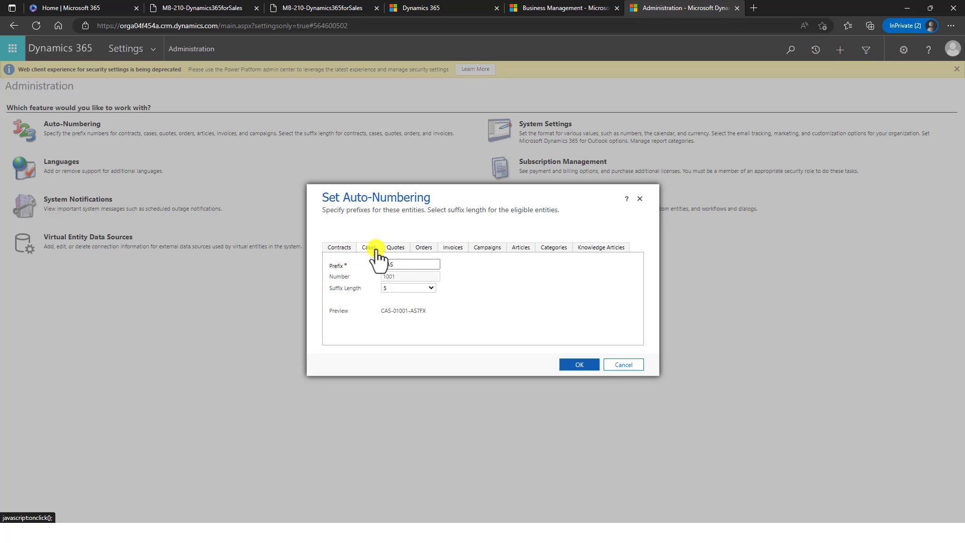
left_click(397, 249)
left_click(421, 248)
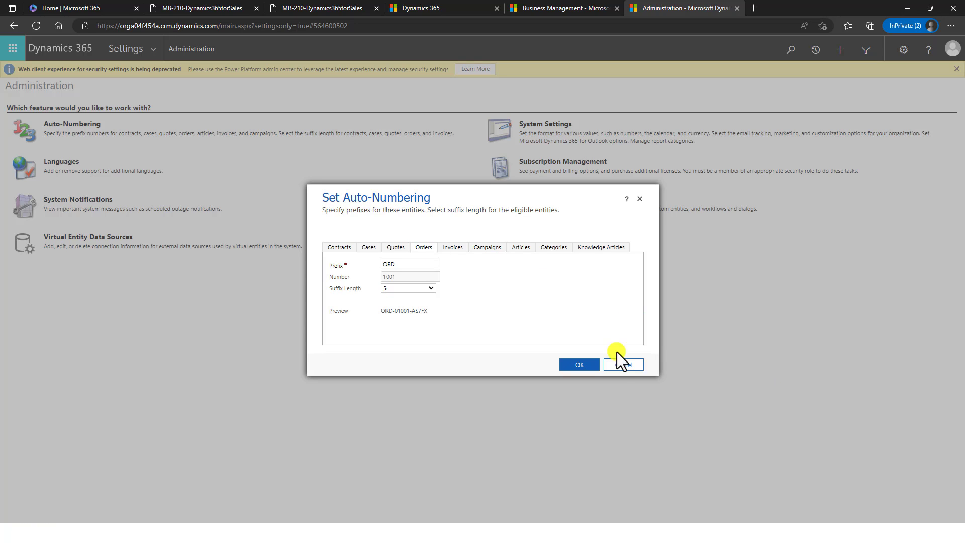
left_click(620, 370)
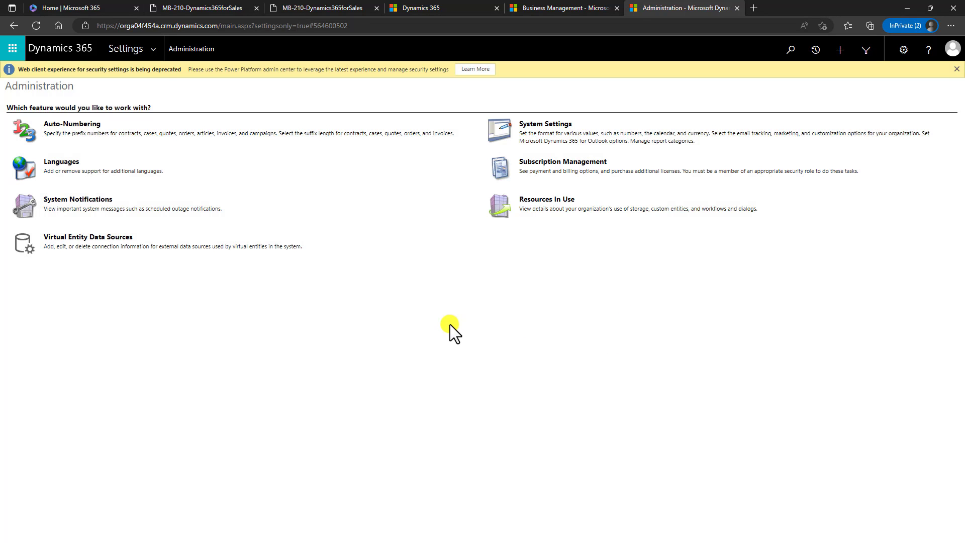
- Go to Business Management and review Fiscal Year Settings, cancelling without changes
left_click(156, 49)
left_click(35, 145)
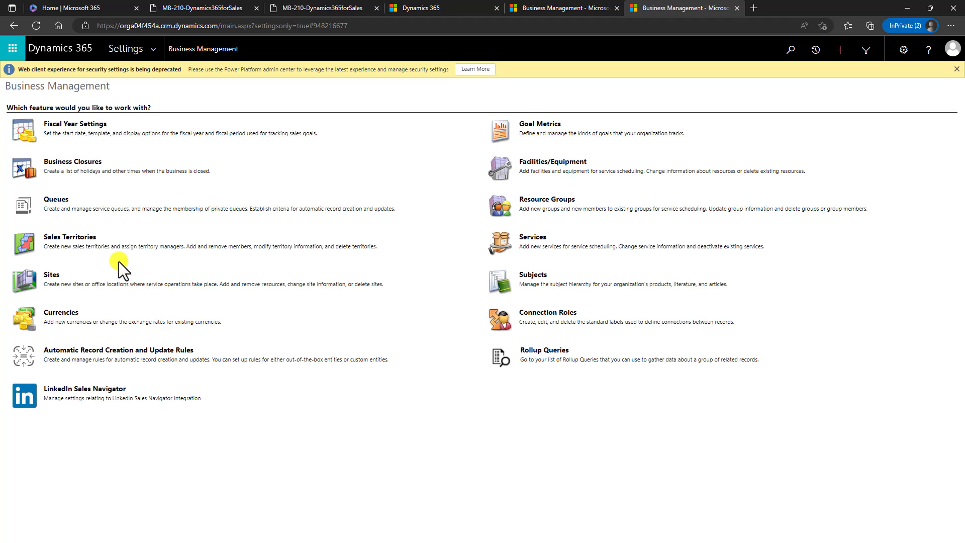
left_click(97, 127)
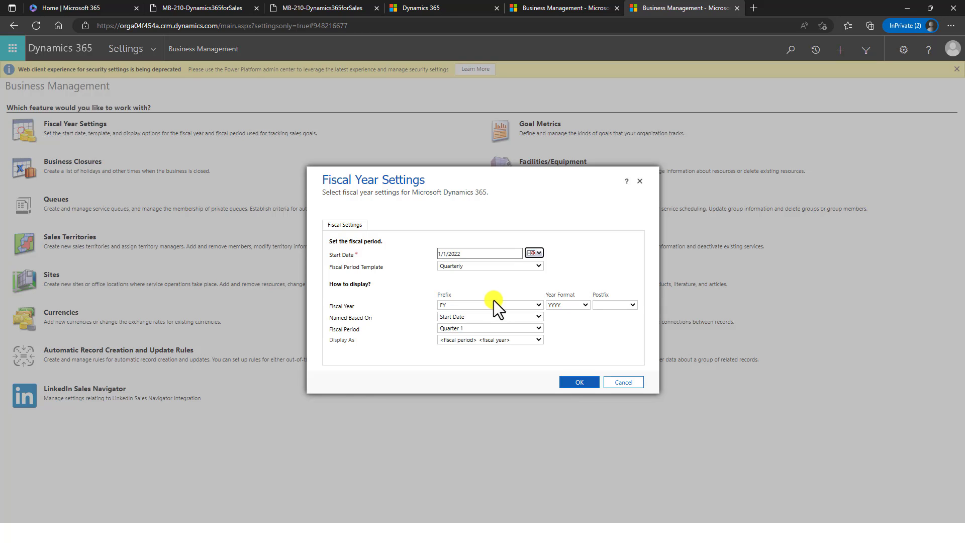
left_click(623, 382)
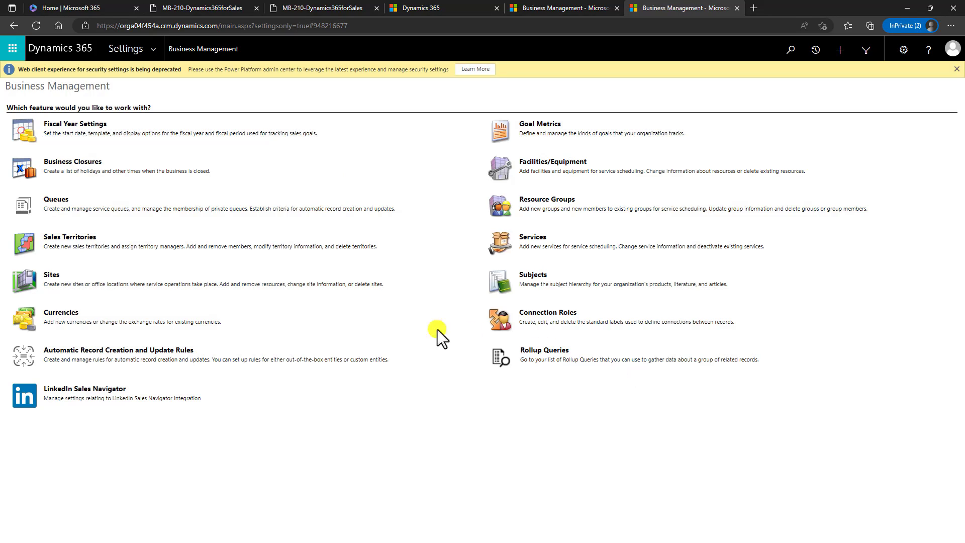
- Open the Currencies list and a blank New Currency form, then return to the Sales Hub tab
left_click(57, 316)
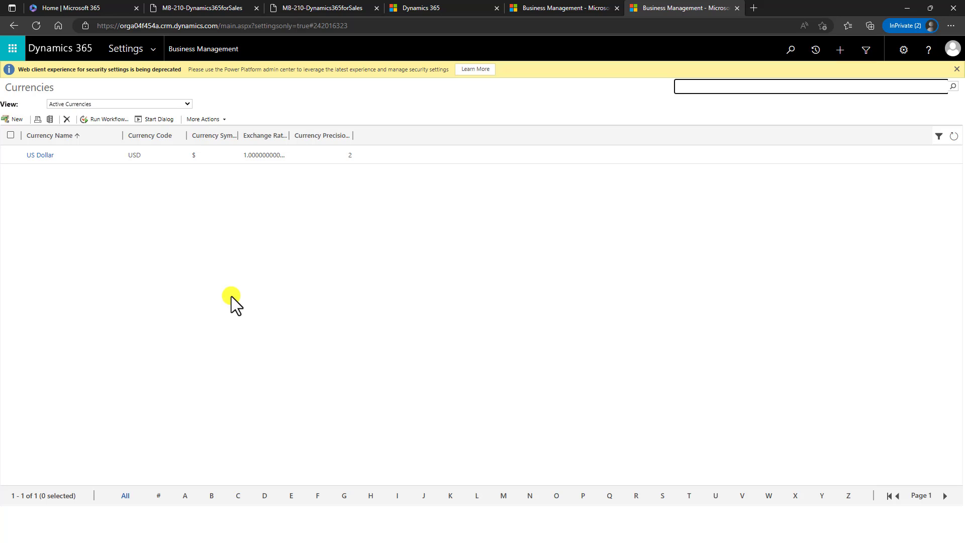
left_click(18, 121)
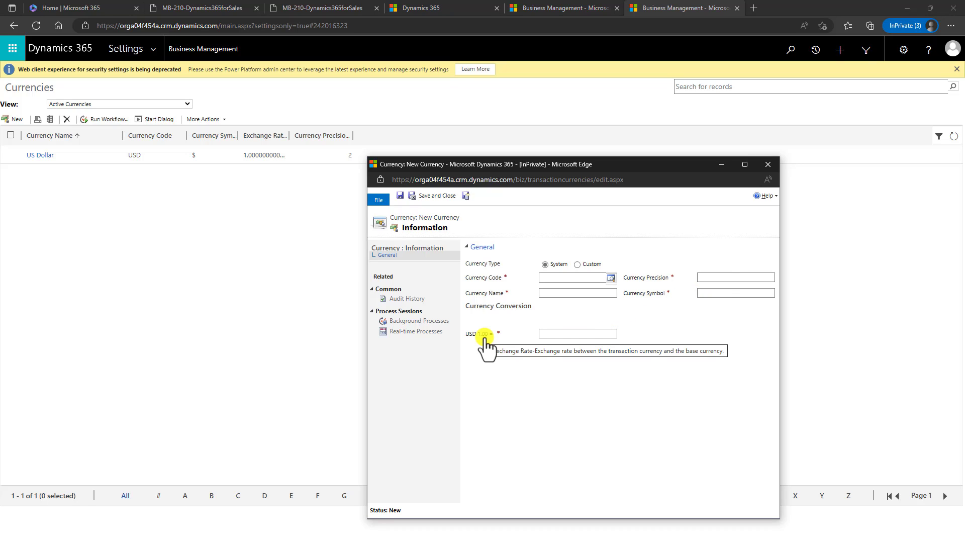
left_click(412, 6)
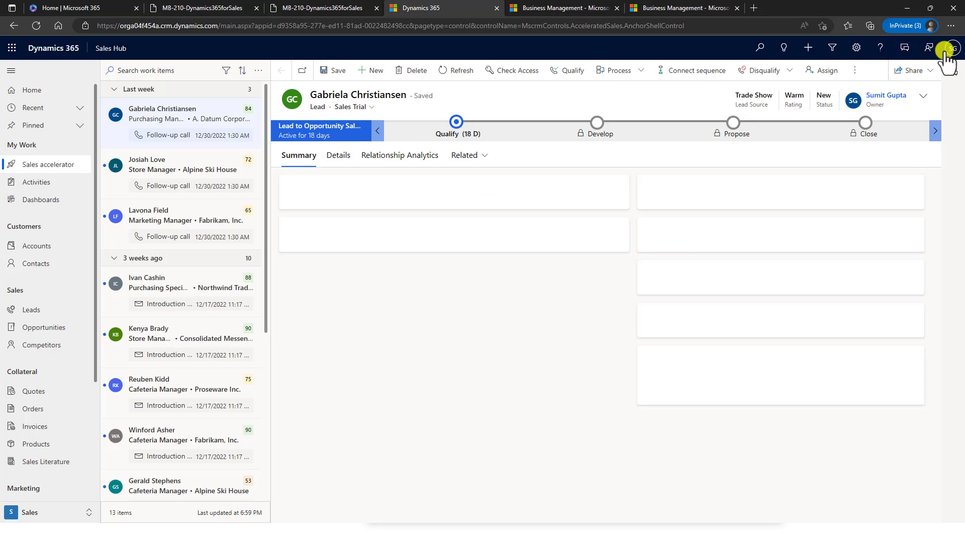
- Open and close the Sales Hub settings gear menu twice, then return to the Currencies tab
left_click(855, 49)
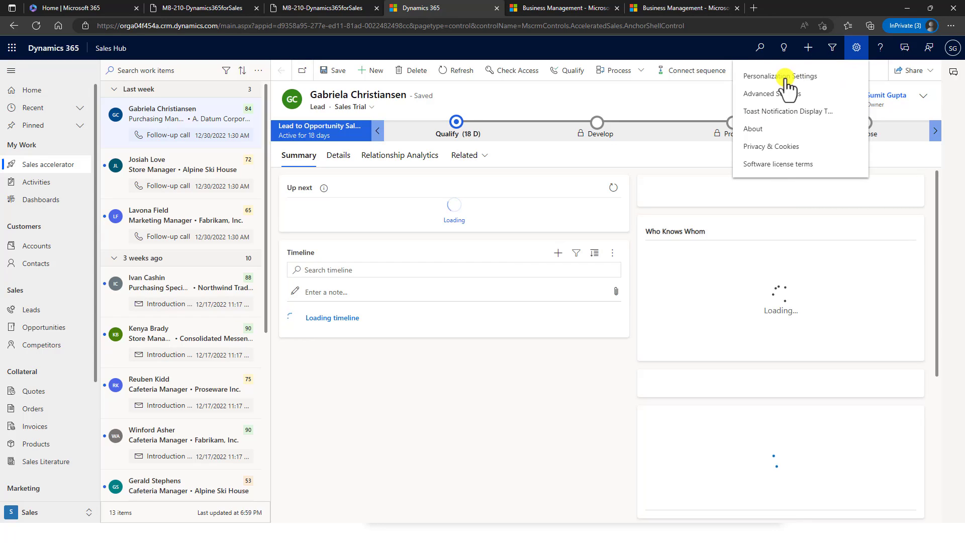
left_click(786, 78)
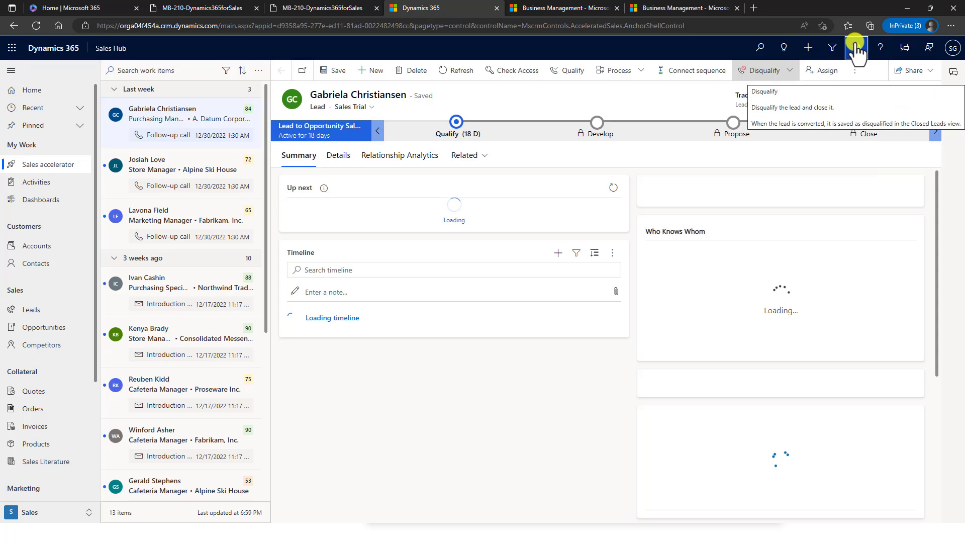
left_click(856, 49)
left_click(787, 91)
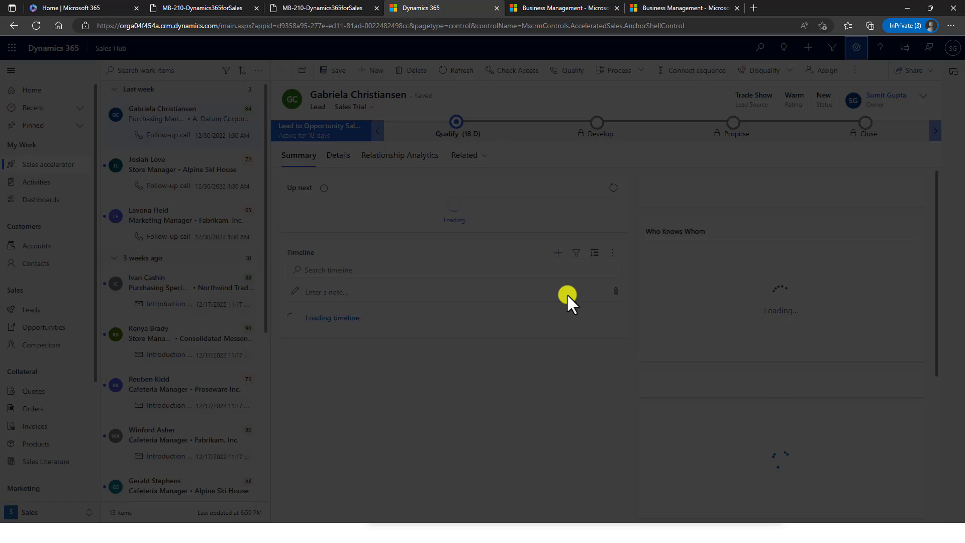
left_click(652, 5)
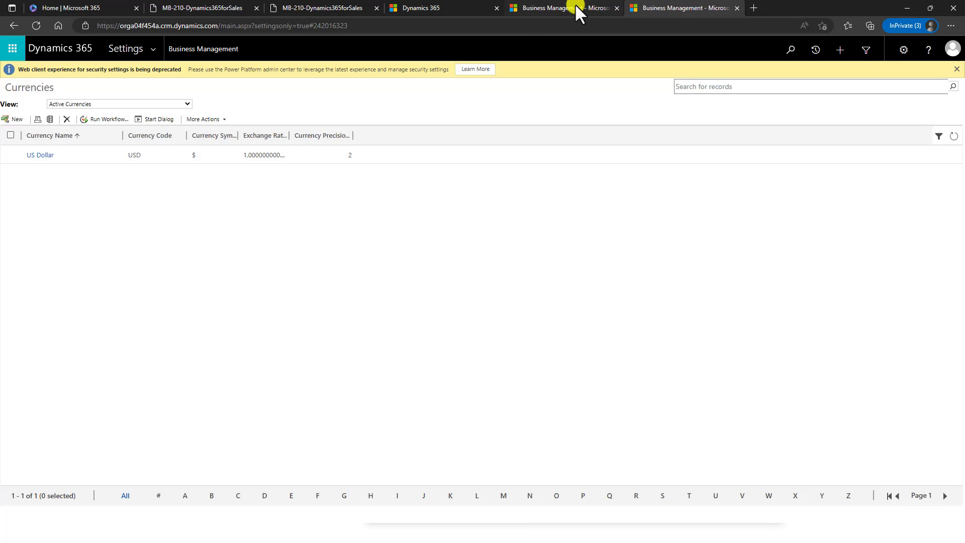
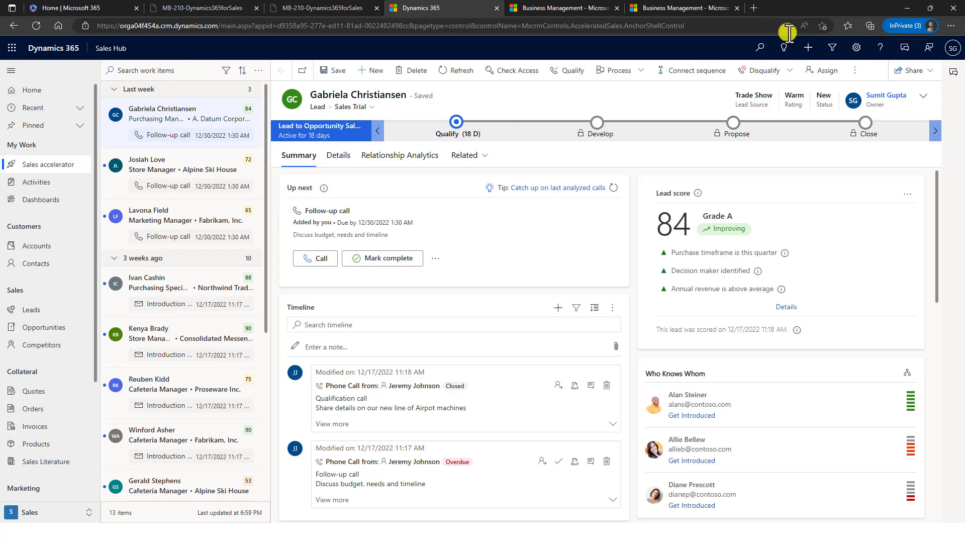
- Show the quick-create list of new record types from the header's + button
left_click(808, 48)
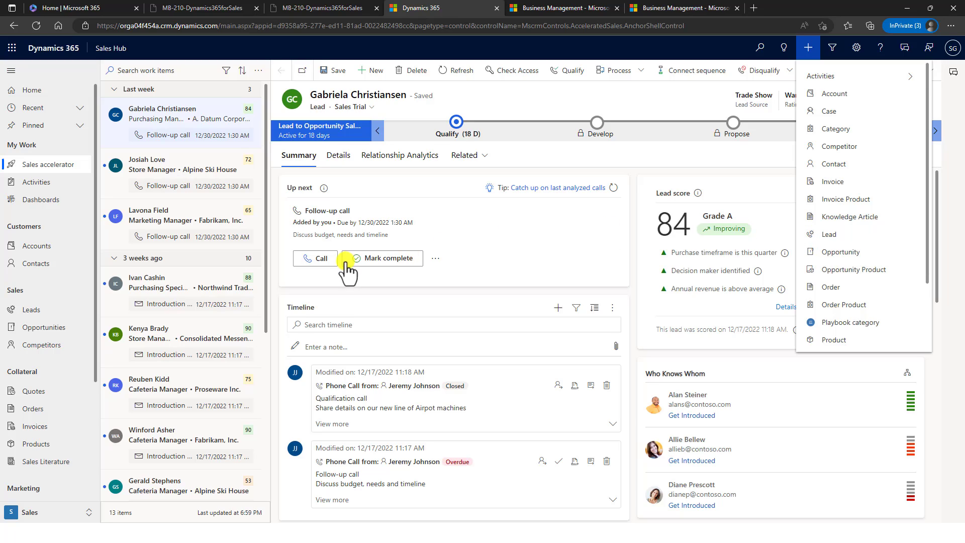
- Start a quick-create lead with topic 'Sales Lead - demo' and budget amount 10000
left_click(840, 236)
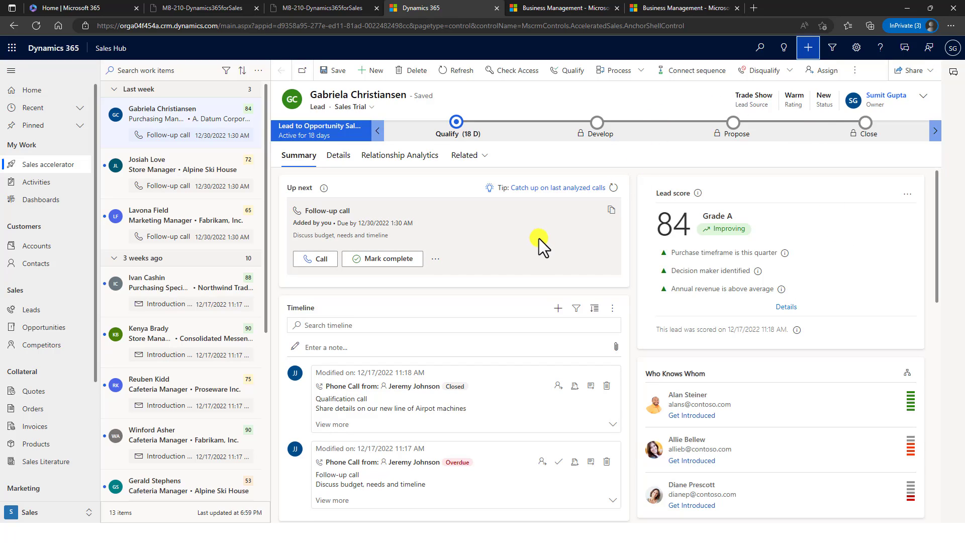
left_click(821, 47)
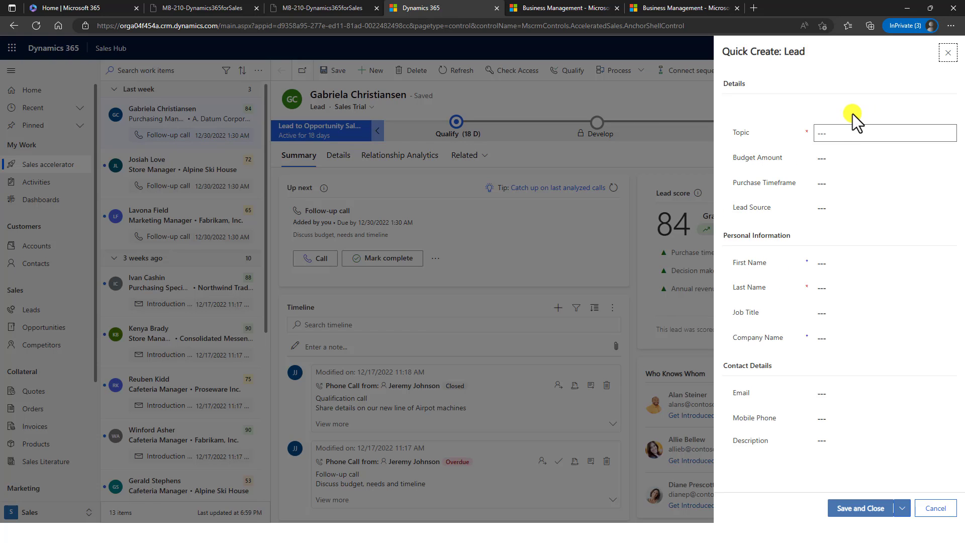
left_click(849, 130)
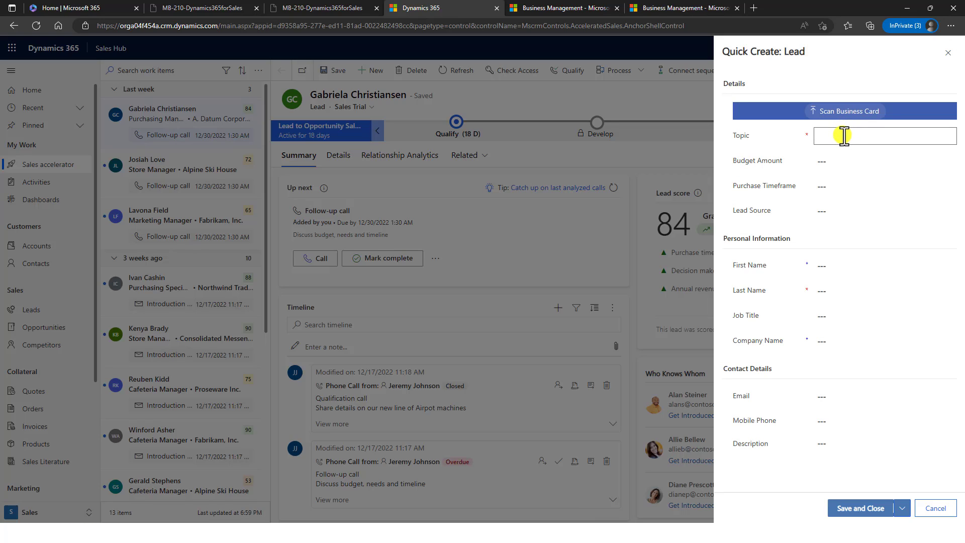
type("Sales Lead - demo")
key("Tab")
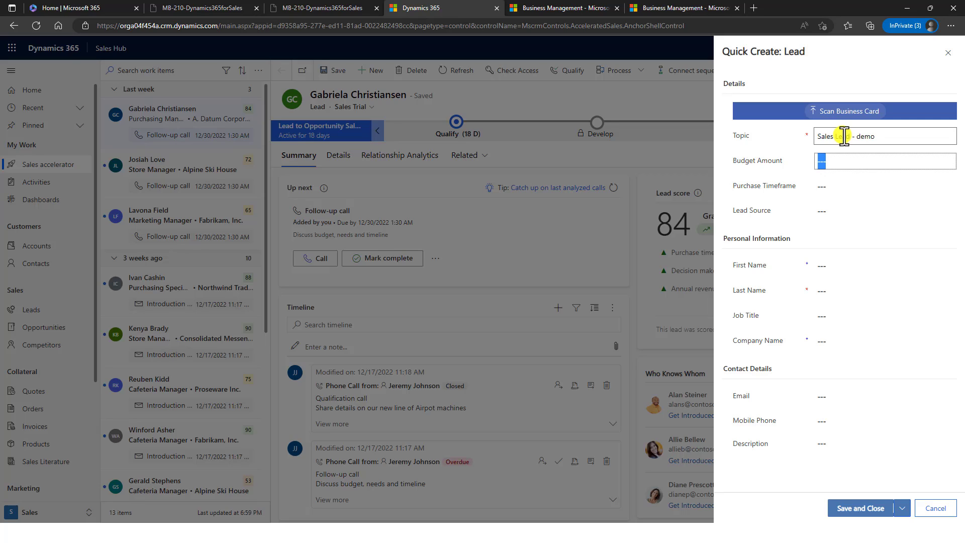
type("10000")
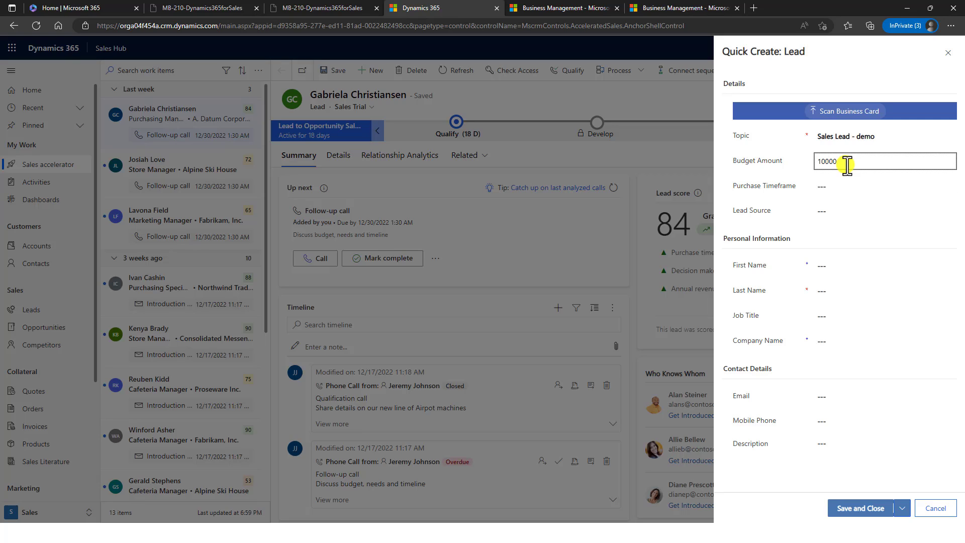
key("Tab")
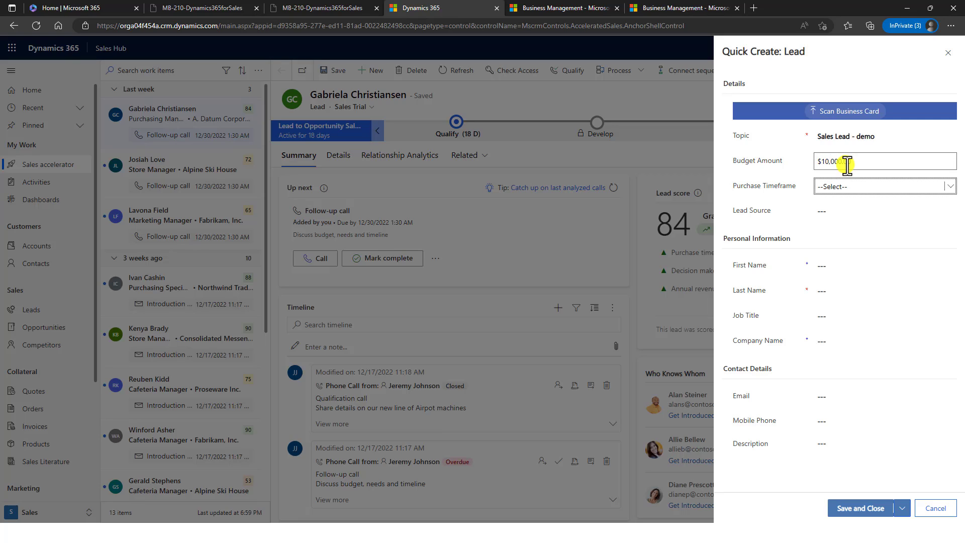
- Set Purchase Timeframe to Immediate and Lead Source to Partner, fill the name, and save
left_click(889, 185)
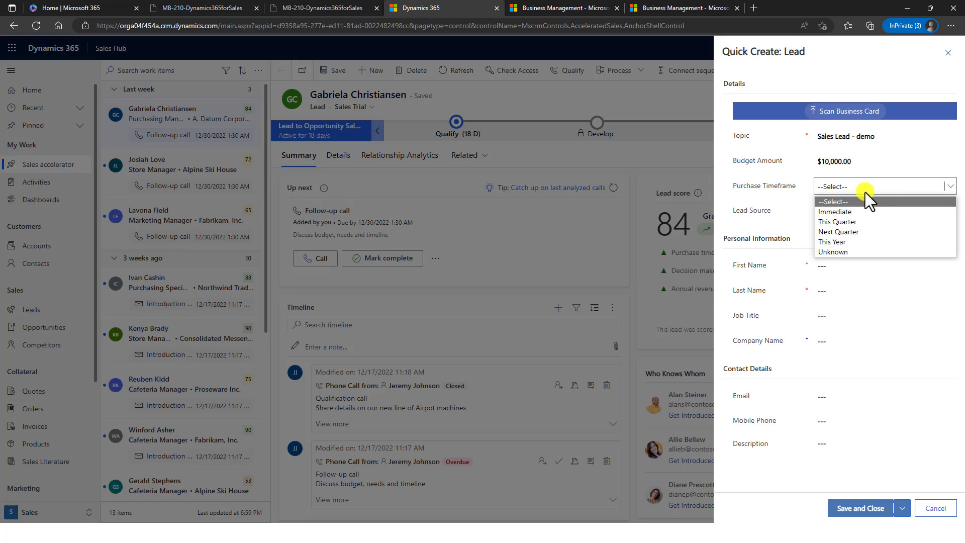
left_click(845, 212)
left_click(845, 213)
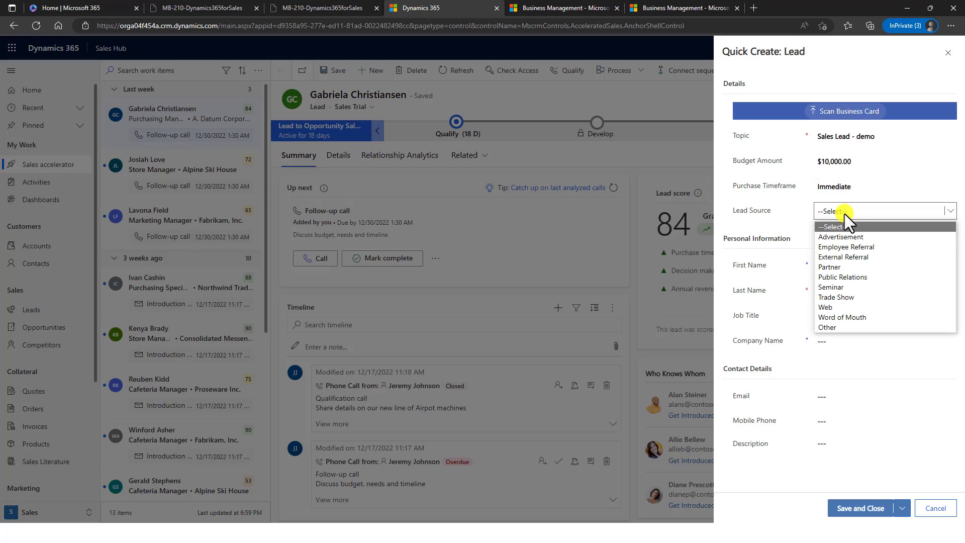
left_click(849, 265)
left_click(849, 265)
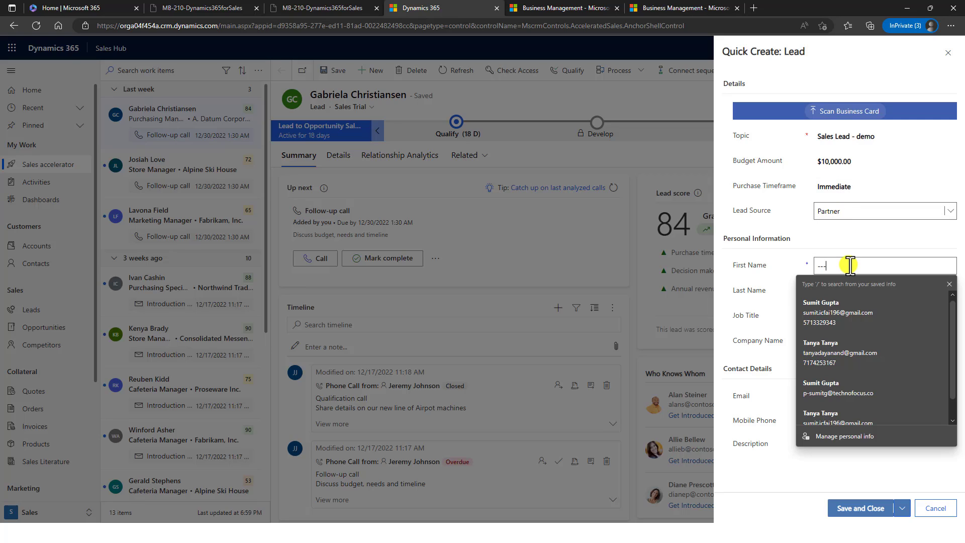
left_click(839, 303)
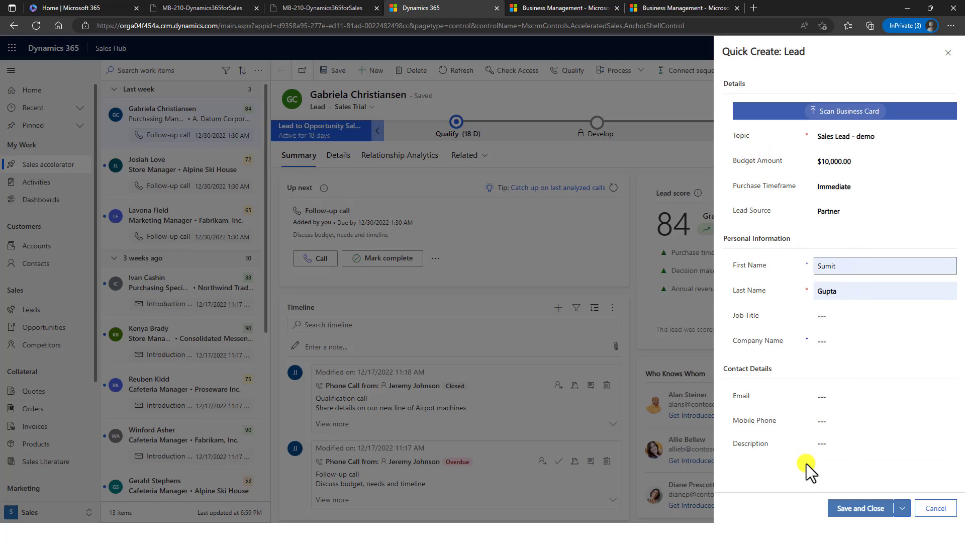
left_click(871, 512)
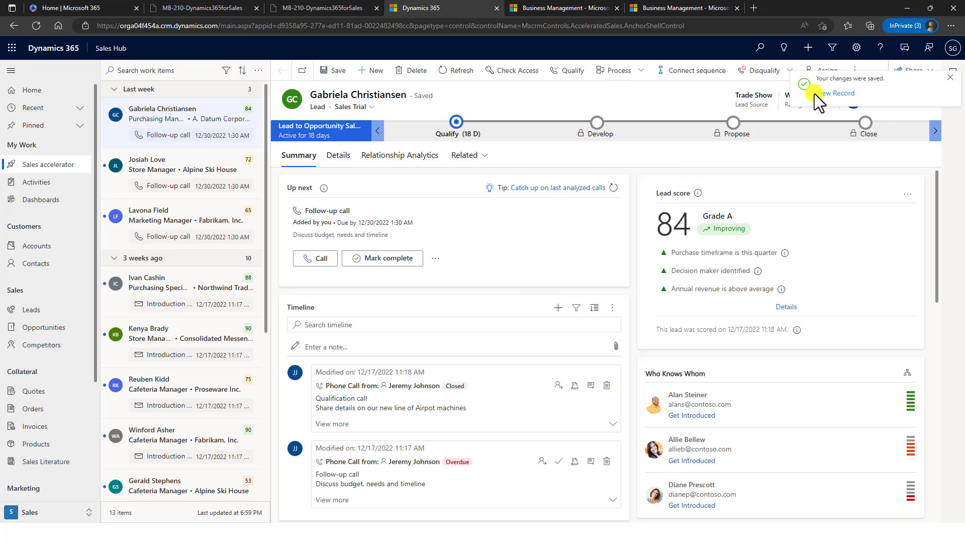
- Open the saved 'Sales Lead - demo' record and fill its Business Phone from saved info
left_click(837, 94)
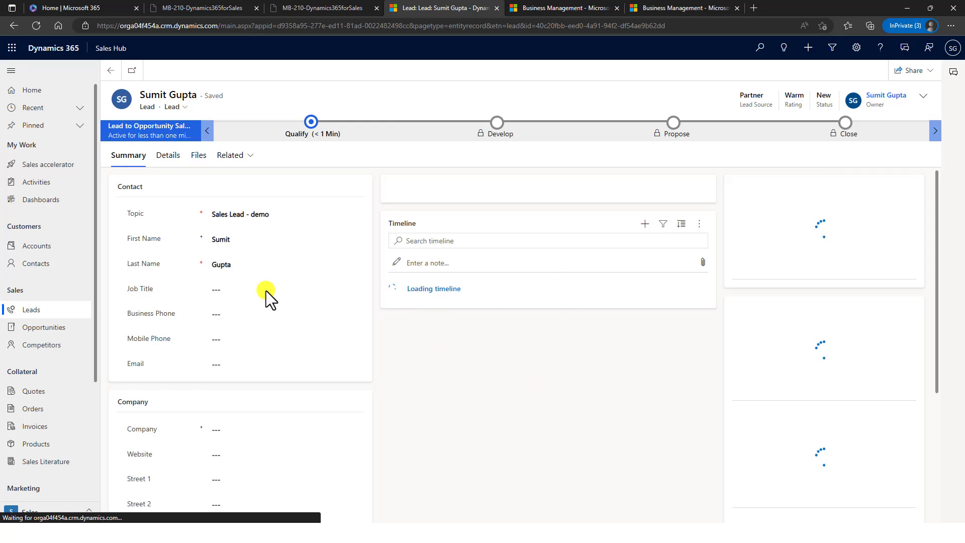
left_click(251, 319)
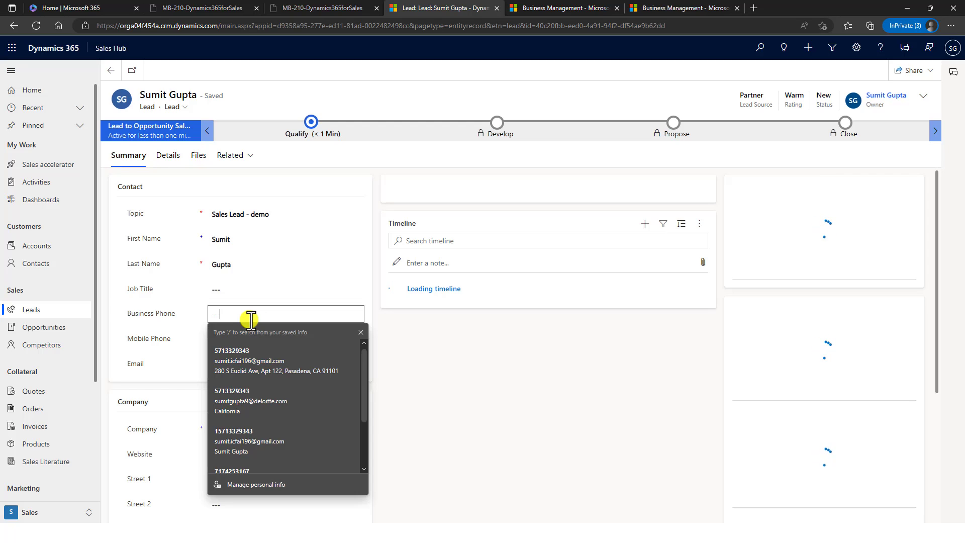
left_click(221, 367)
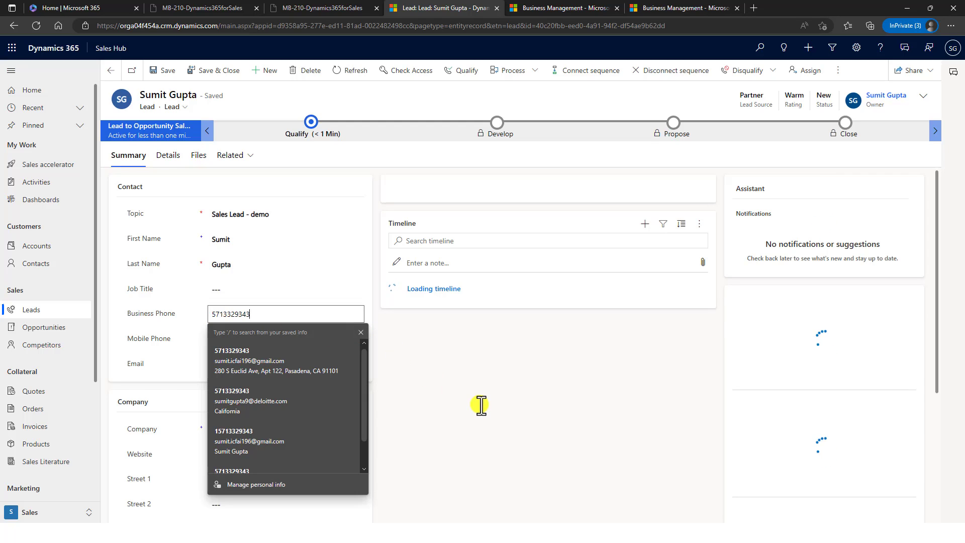
left_click(171, 71)
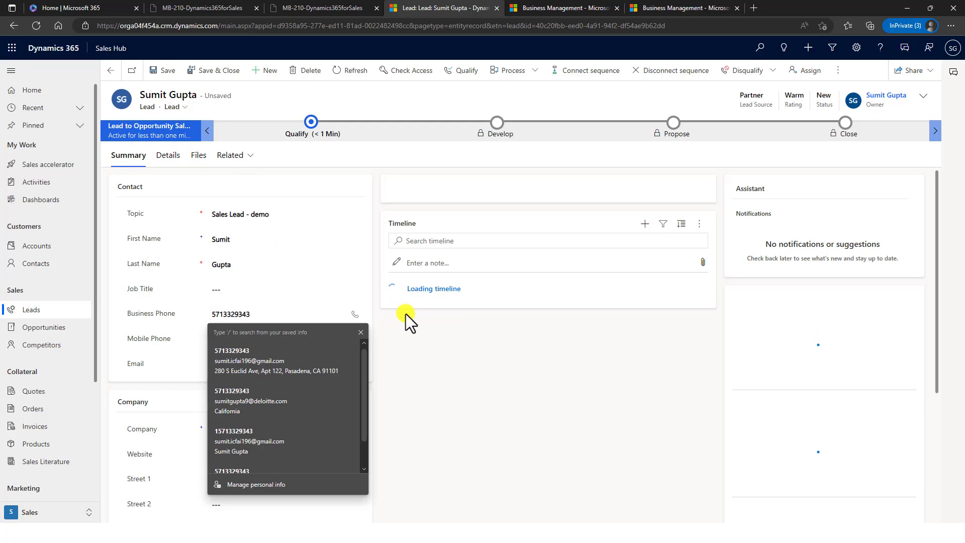
left_click(360, 332)
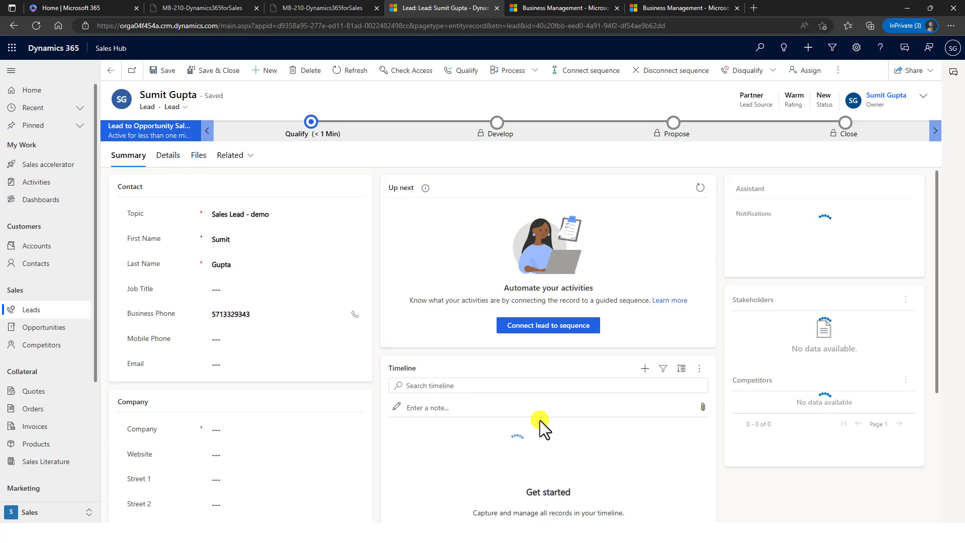
left_click(647, 372)
left_click(647, 372)
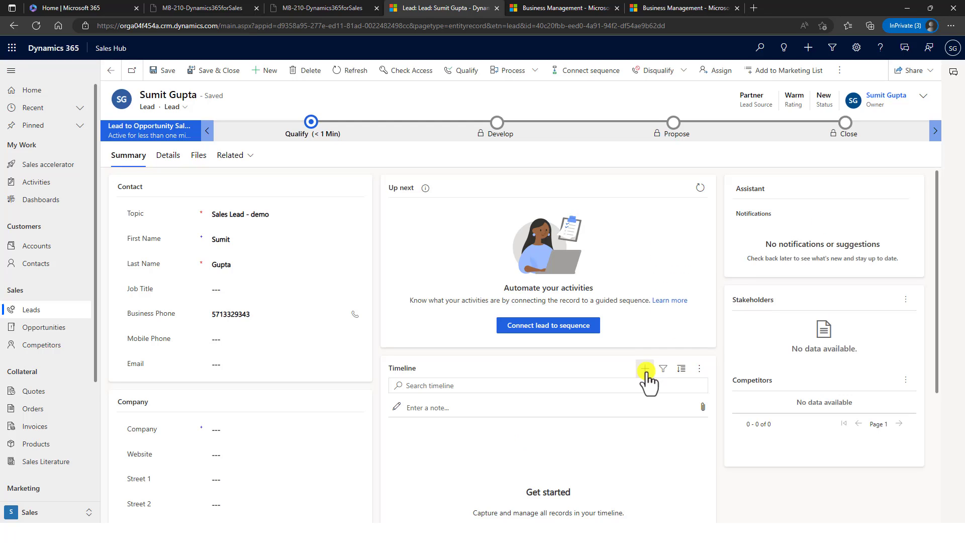
left_click(647, 373)
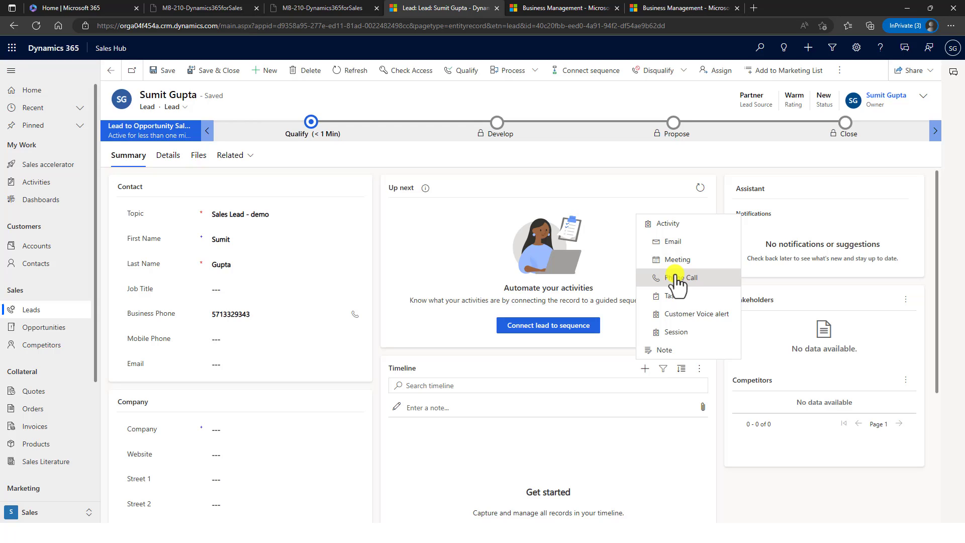
left_click(615, 473)
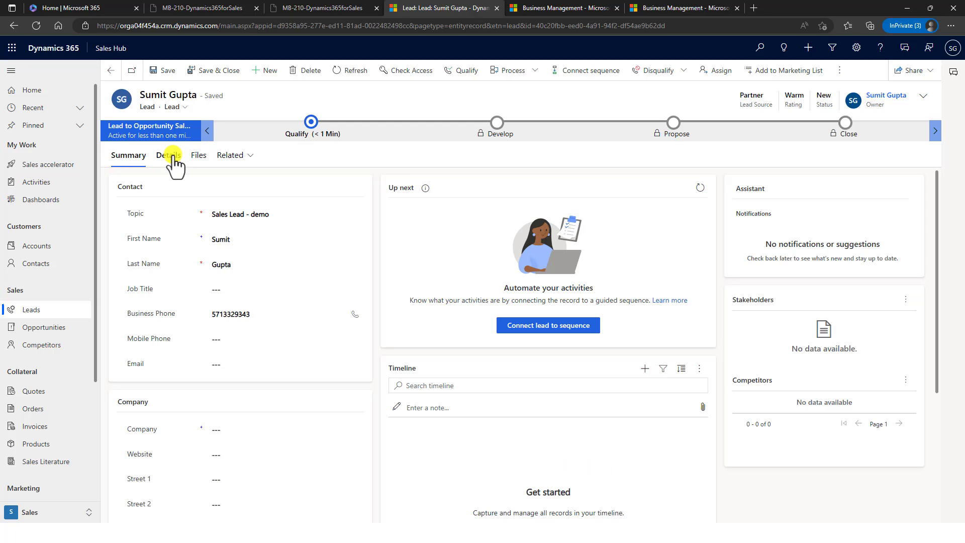
- Switch the lead form to its Details tab, briefly checking the Related list
left_click(173, 156)
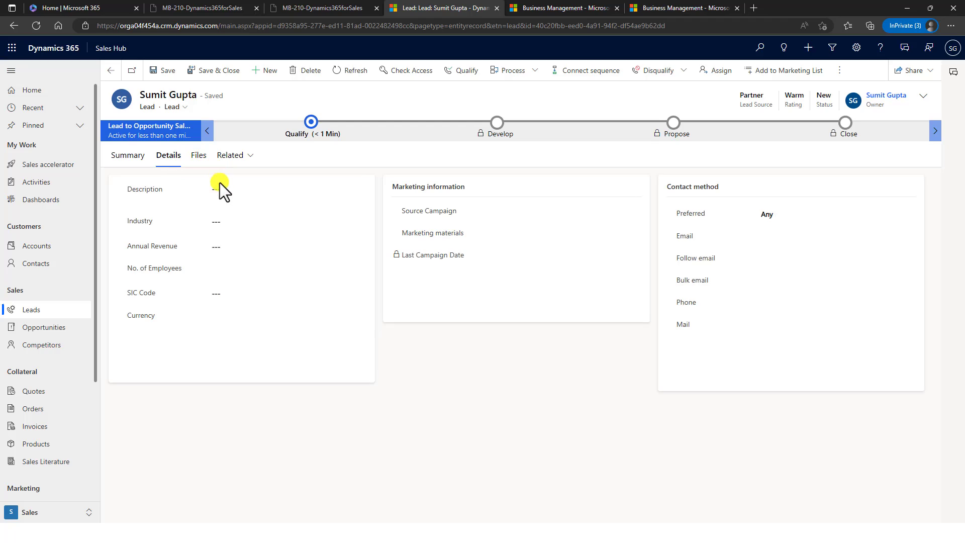
left_click(236, 156)
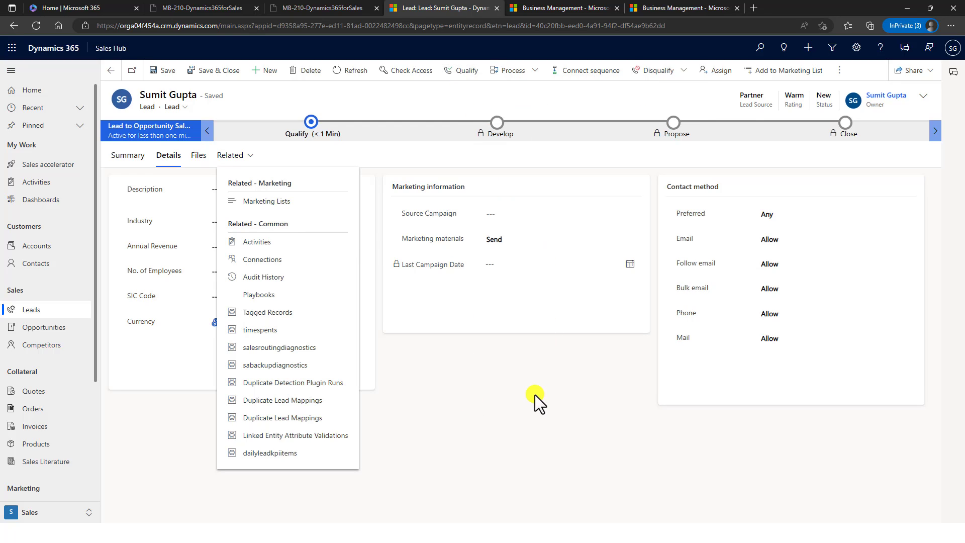
left_click(496, 93)
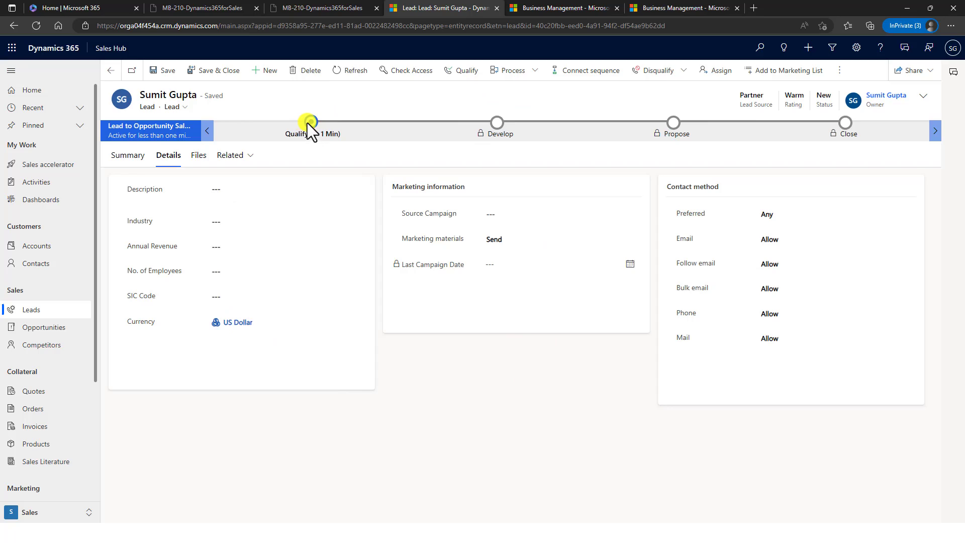
- Qualify 'Sales Lead - demo' from the command bar to create its opportunity
left_click(472, 73)
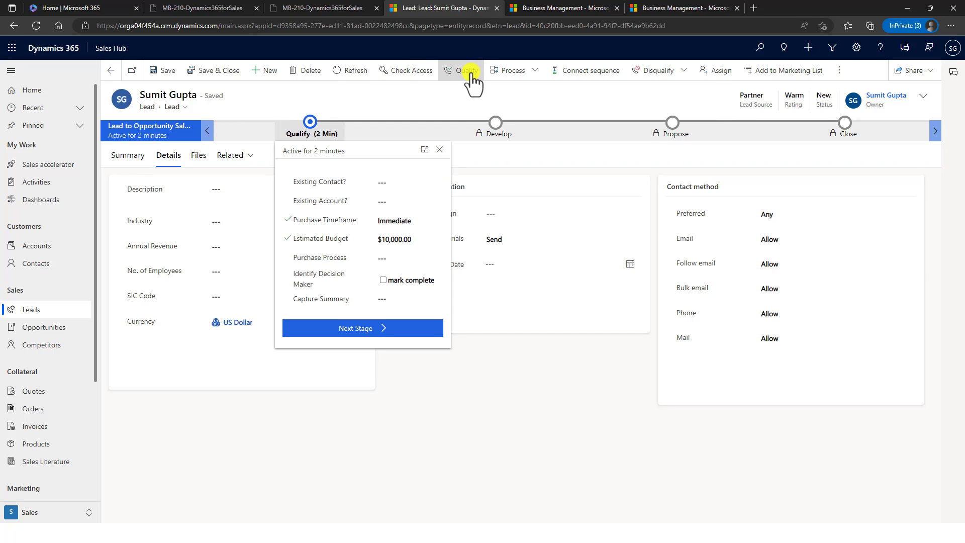
left_click(471, 73)
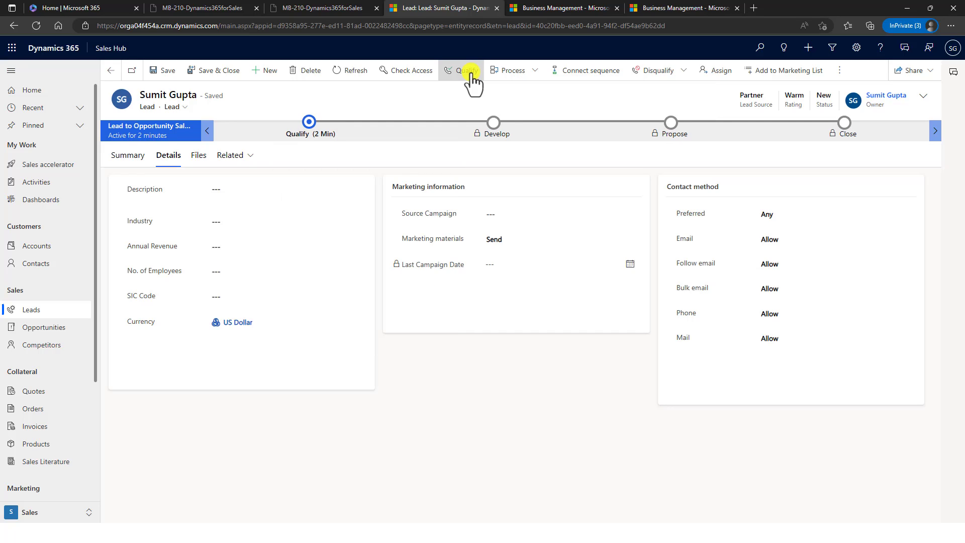
left_click(472, 73)
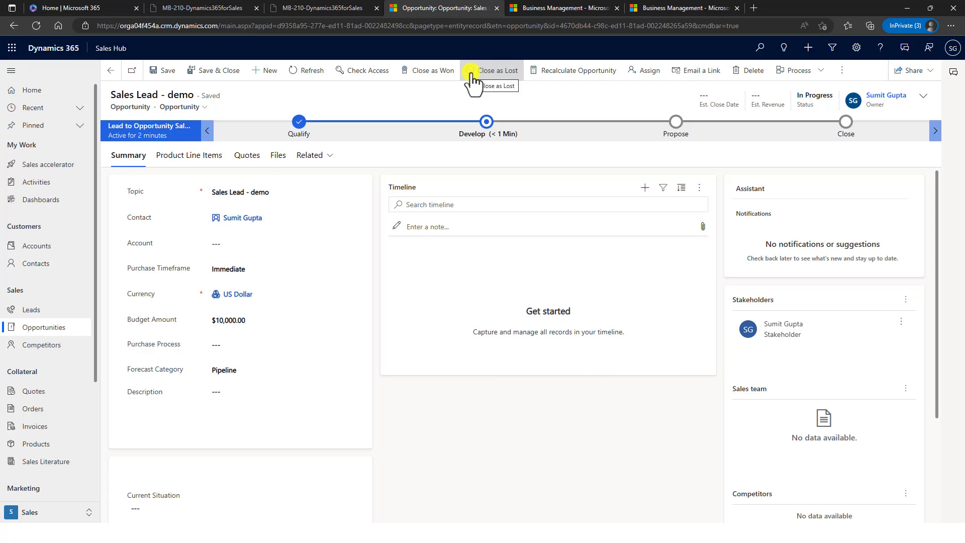
- Choose Contoso Coffee Price List under Product Line Items and save the opportunity
left_click(212, 156)
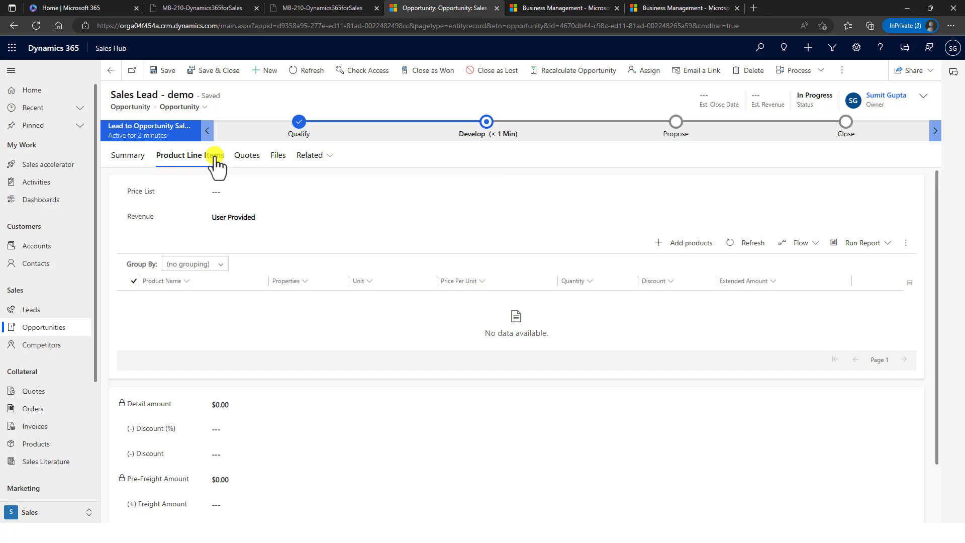
left_click(248, 190)
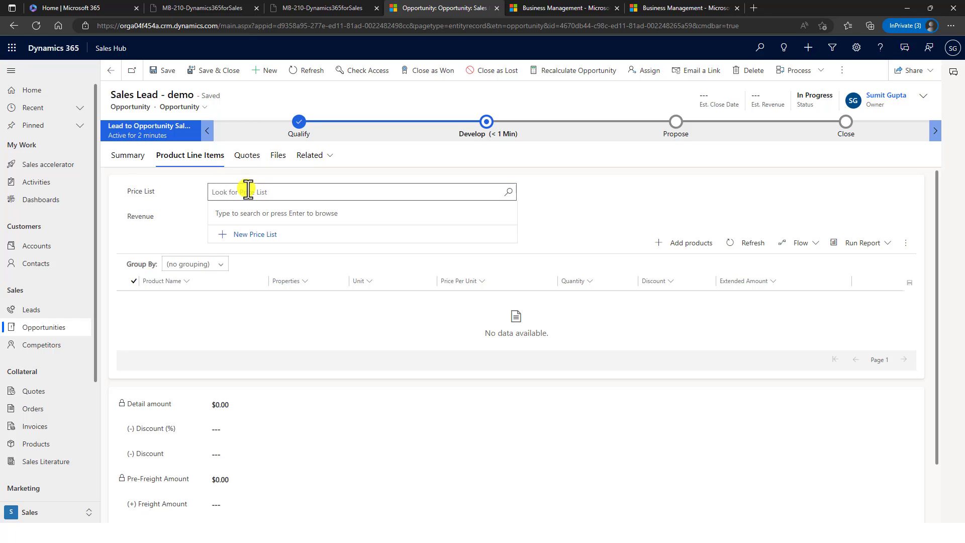
key("Return")
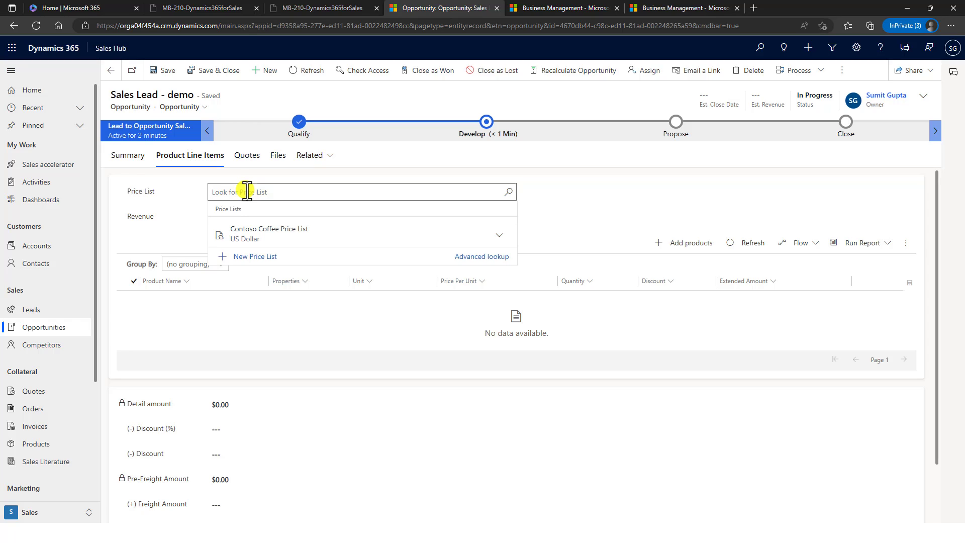
left_click(286, 239)
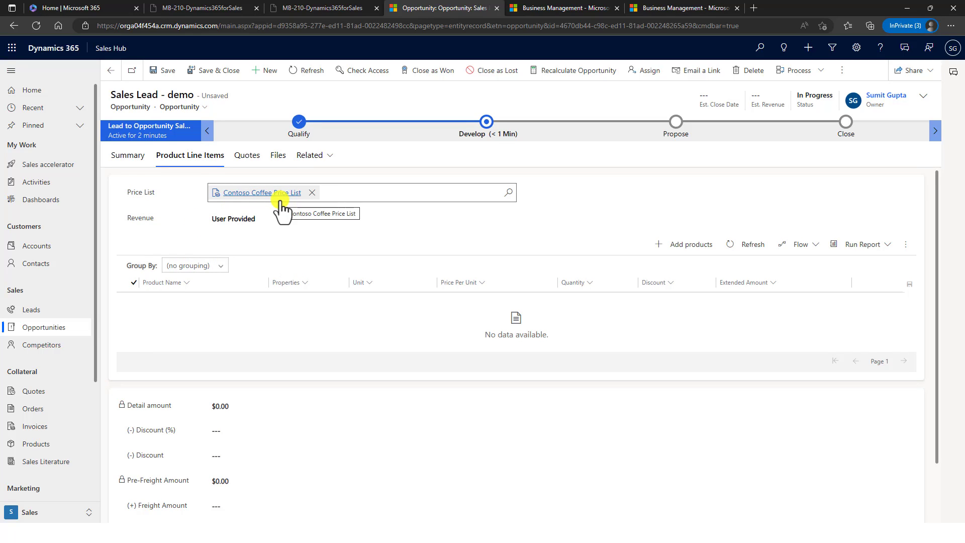
left_click(679, 246)
left_click(676, 247)
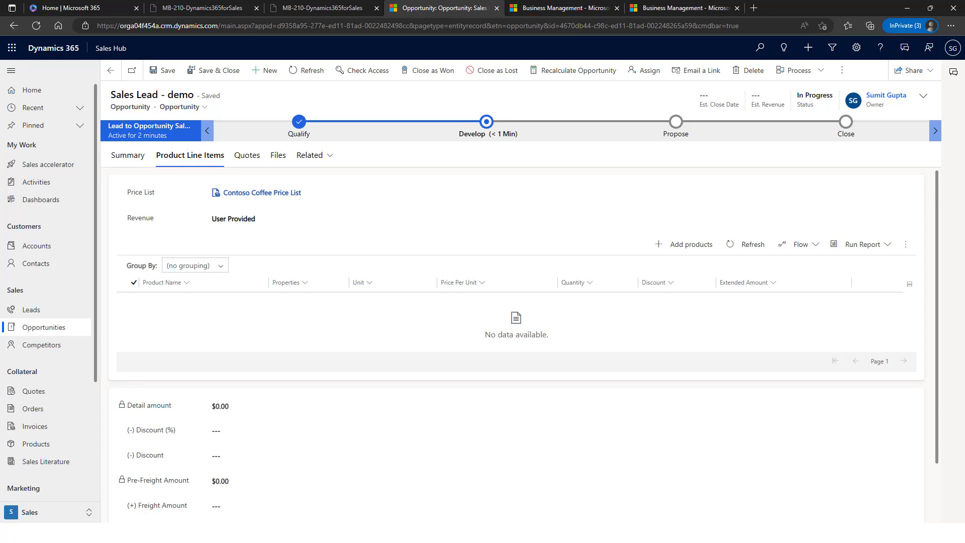
- Add Airpot, Airpot XL and Café A-100 Automatic to the opportunity, totaling $24,098.00
left_click(686, 246)
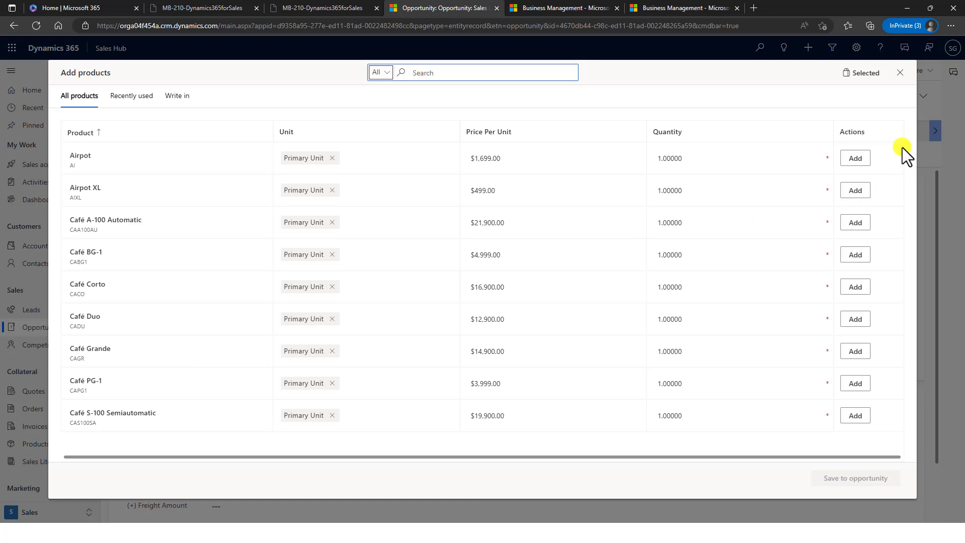
left_click(857, 160)
left_click(854, 195)
left_click(857, 224)
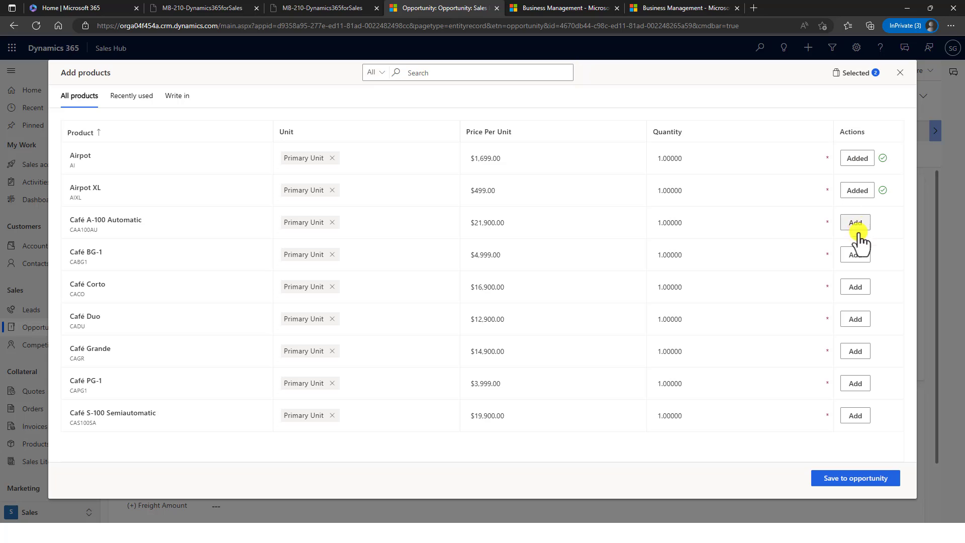
left_click(847, 478)
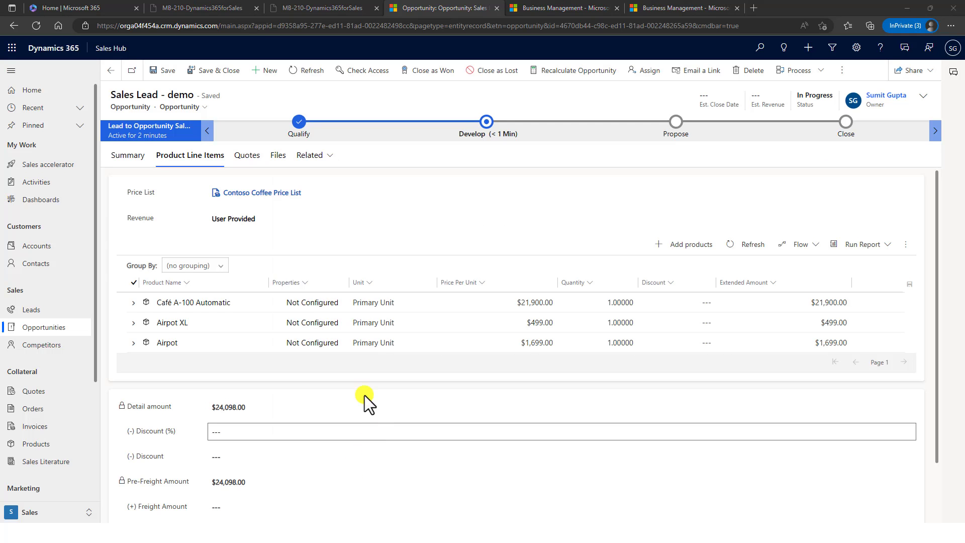
- Inspect the Café A-100 Automatic line, then show the Revenue calculation options
left_click(134, 303)
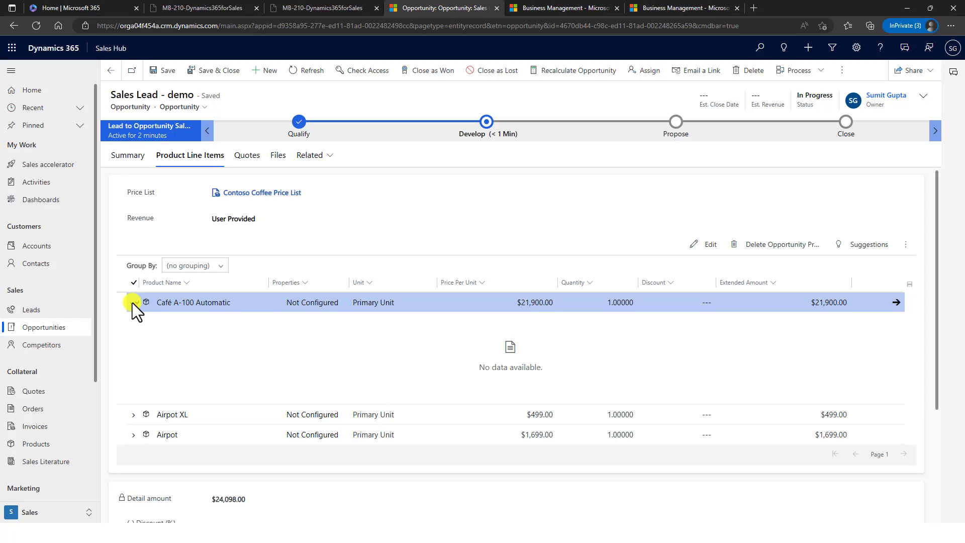
left_click(134, 303)
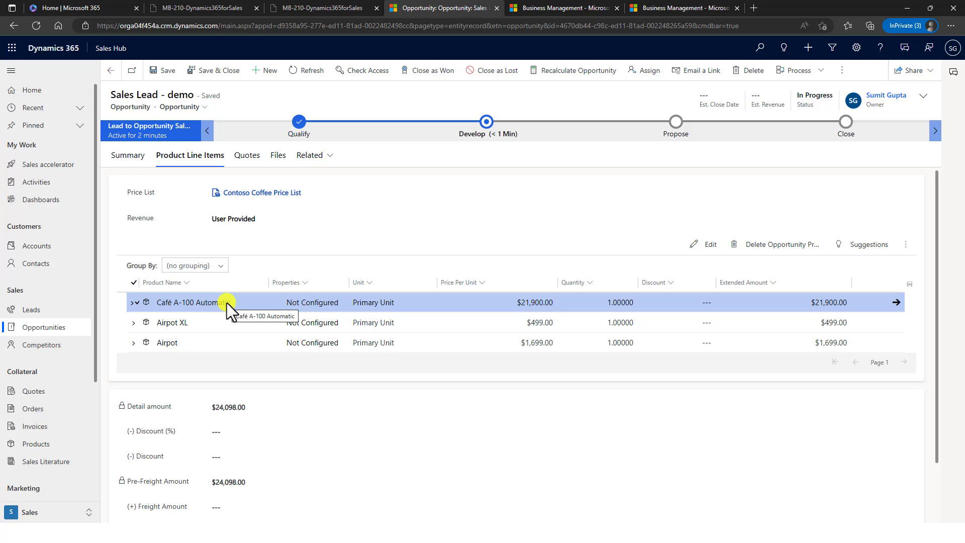
left_click(258, 220)
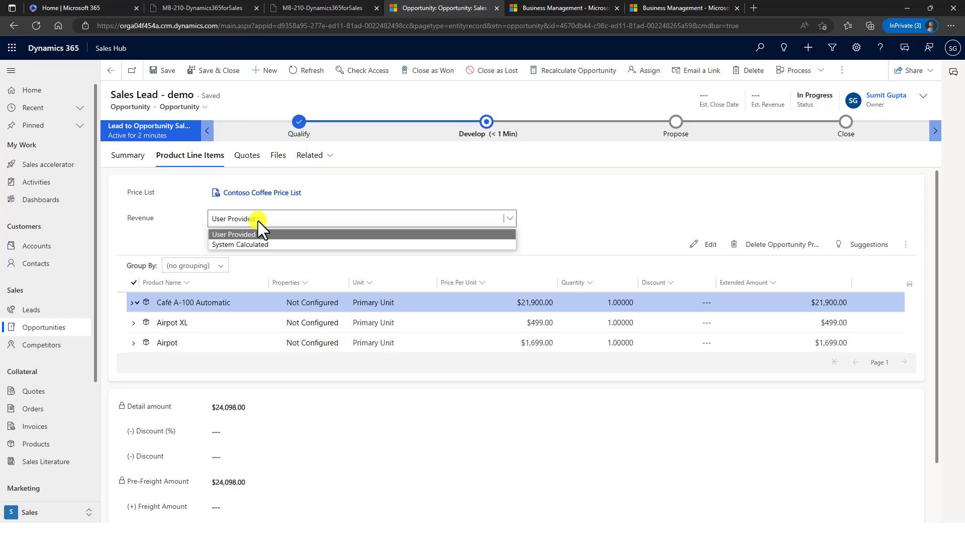
- Set revenue to System Calculated and begin editing the Discount (%) field
left_click(247, 244)
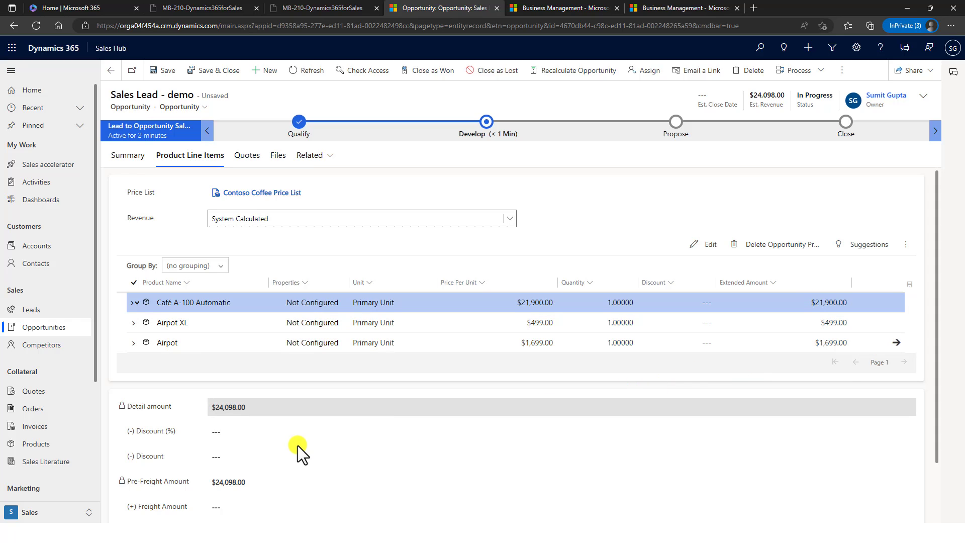
scroll(298, 445, "down", 2)
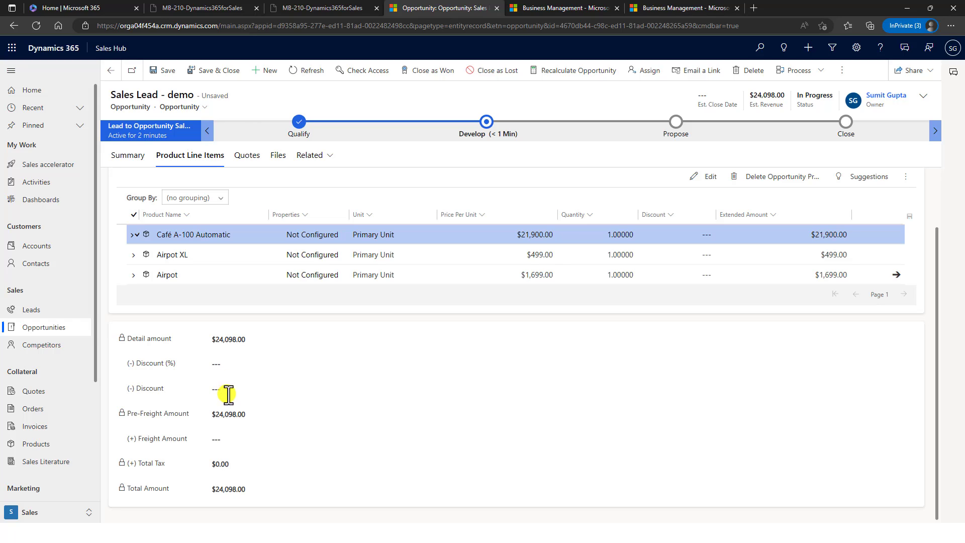
left_click(227, 366)
type("0")
key("Tab")
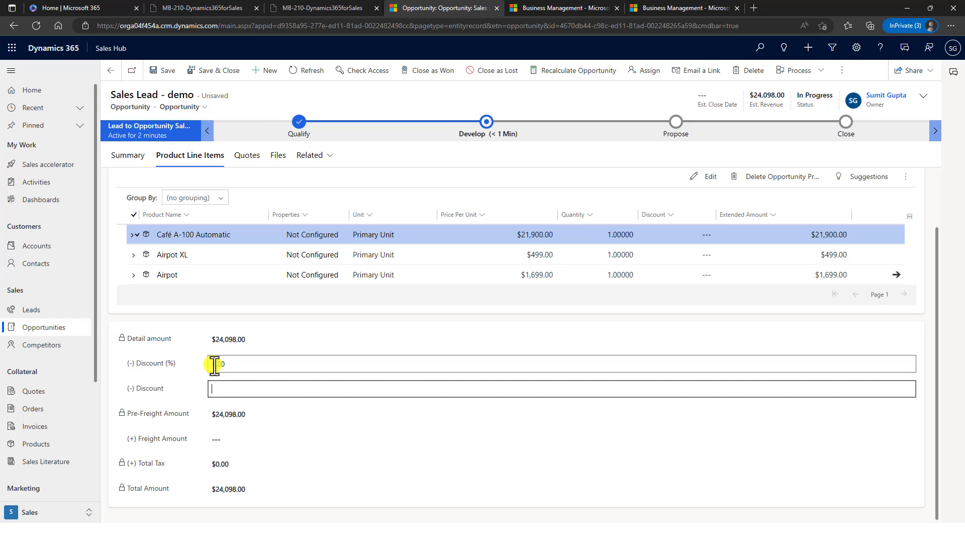
- Enter a 10% discount and save, lowering revenue to $21,688.20
left_click(215, 364)
key("BackSpace")
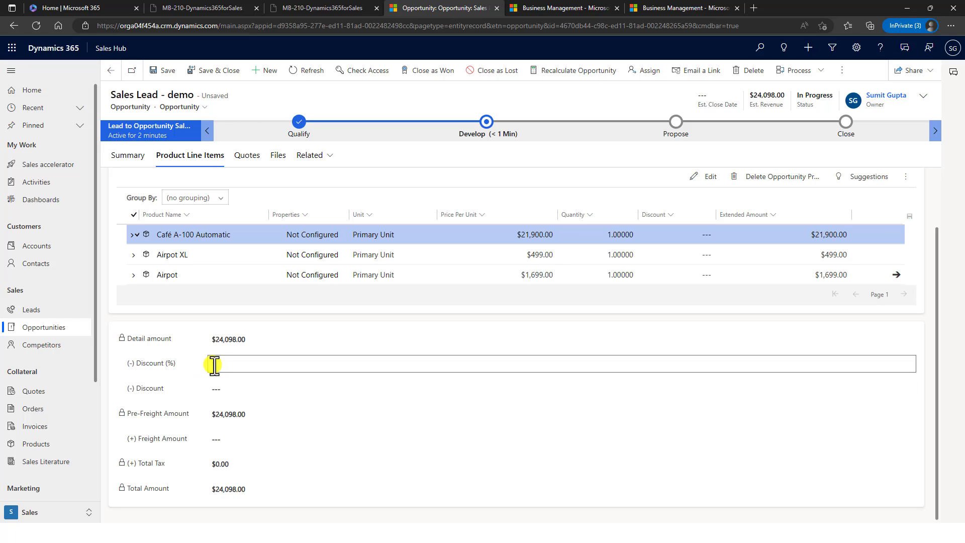
type("10")
left_click(306, 325)
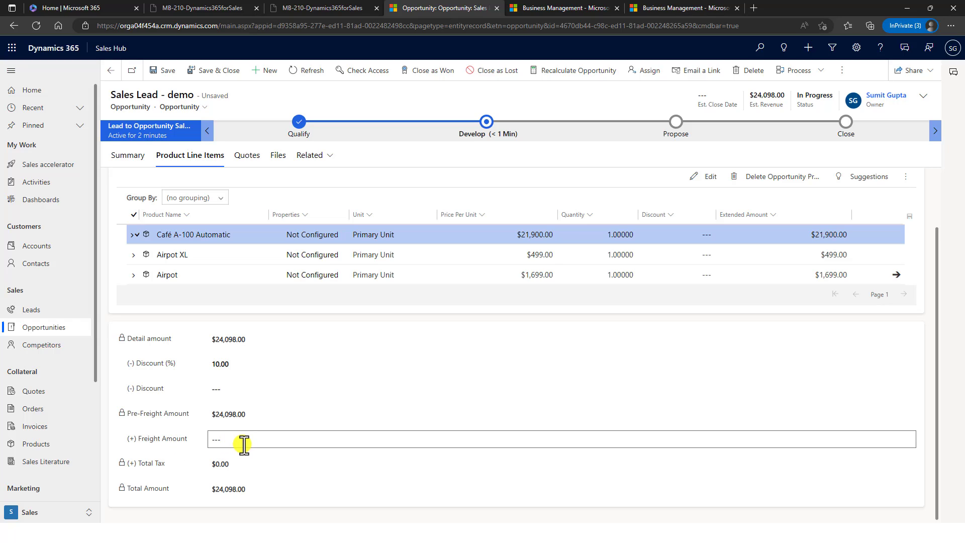
left_click(162, 71)
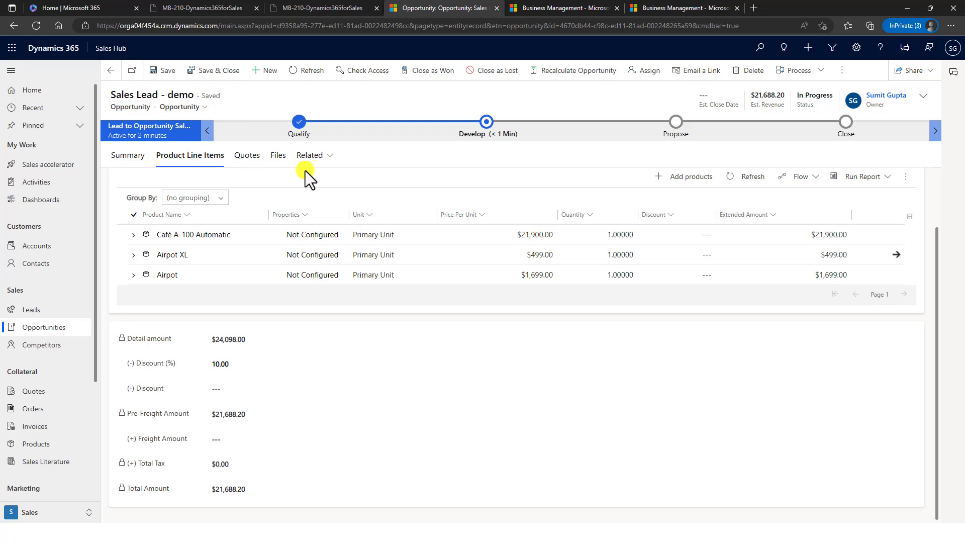
- Create a new quote from the opportunity's Quotes tab, carrying its three products and 10% discount
left_click(246, 155)
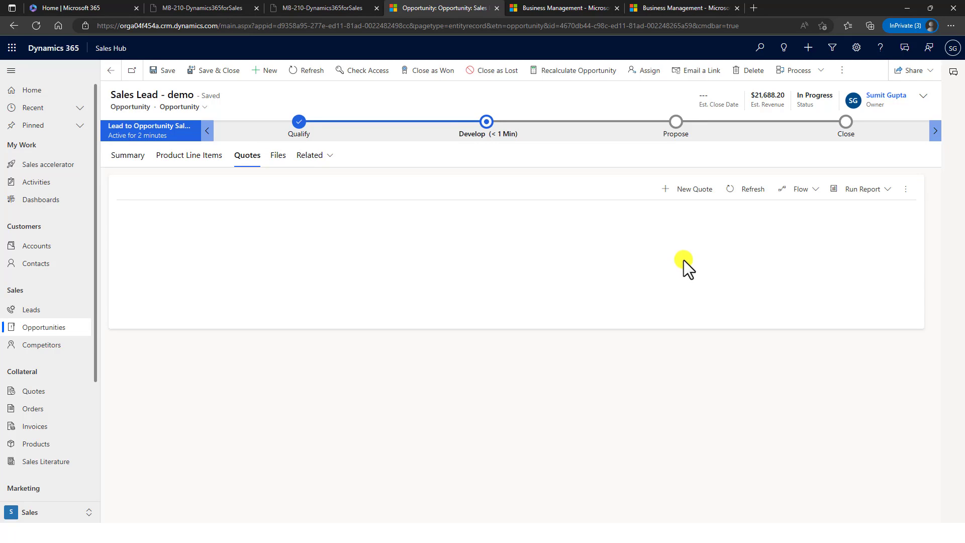
left_click(694, 189)
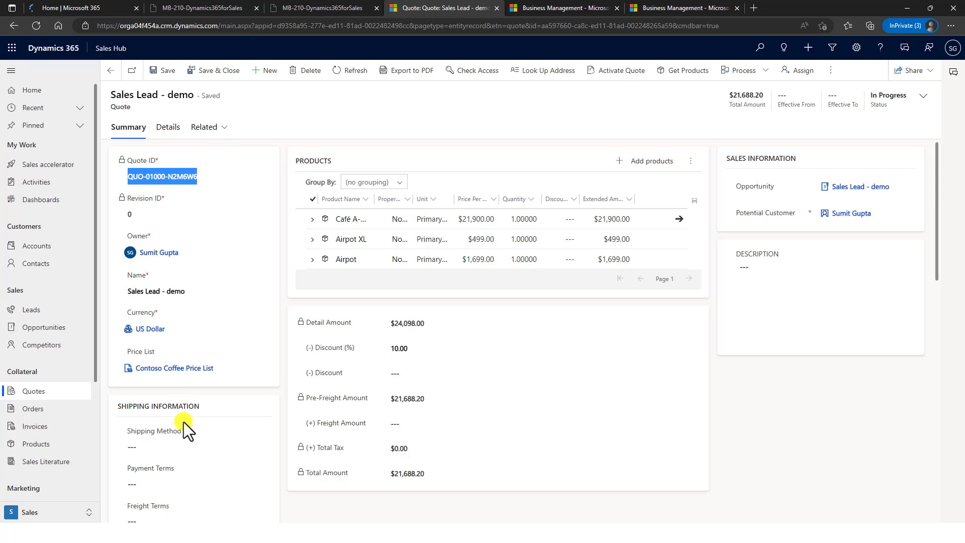
scroll(202, 397, "down", 3)
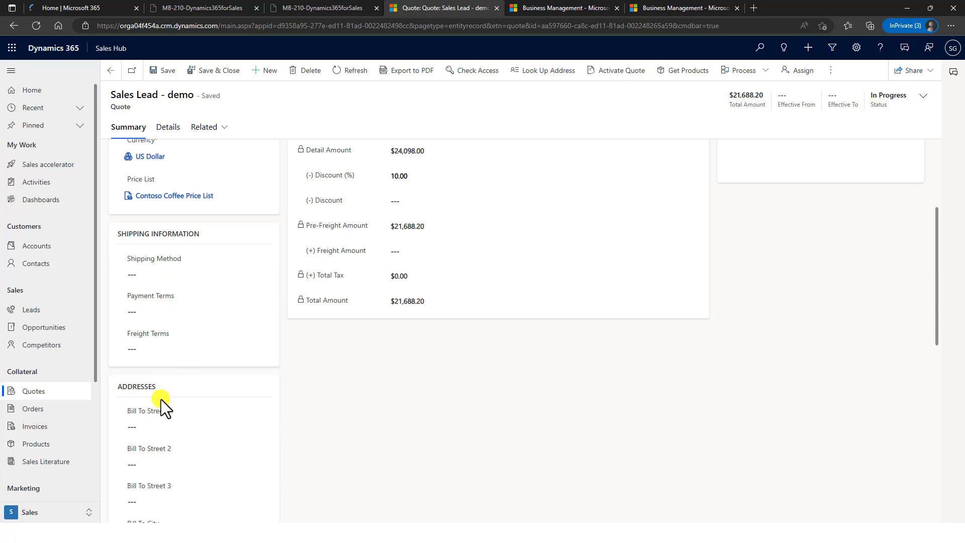
scroll(173, 432, "down", 5)
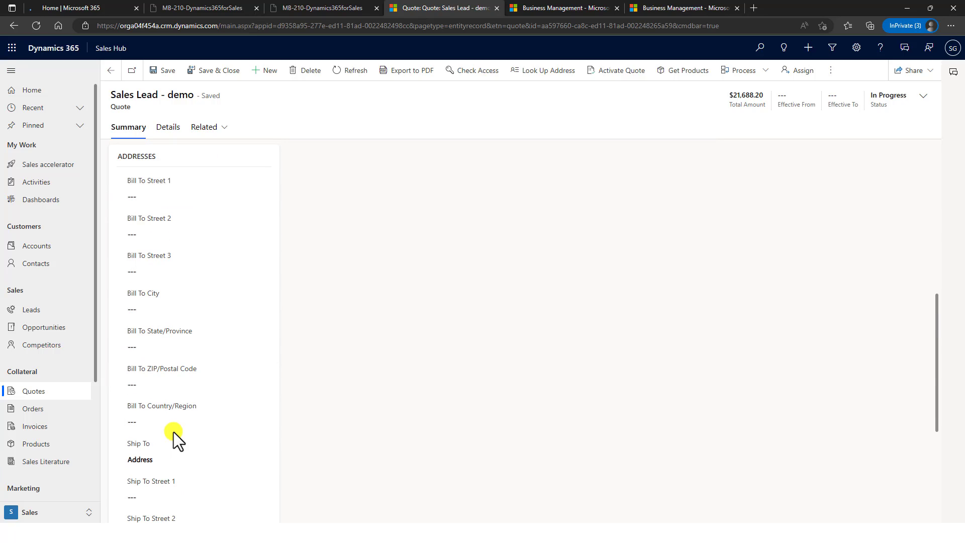
scroll(173, 431, "down", 5)
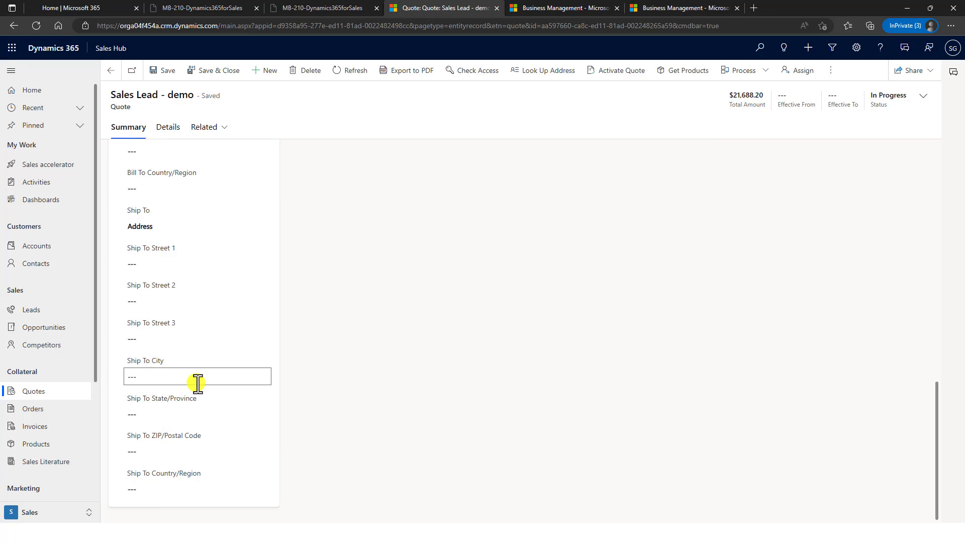
scroll(198, 385, "up", 4)
scroll(197, 384, "up", 10)
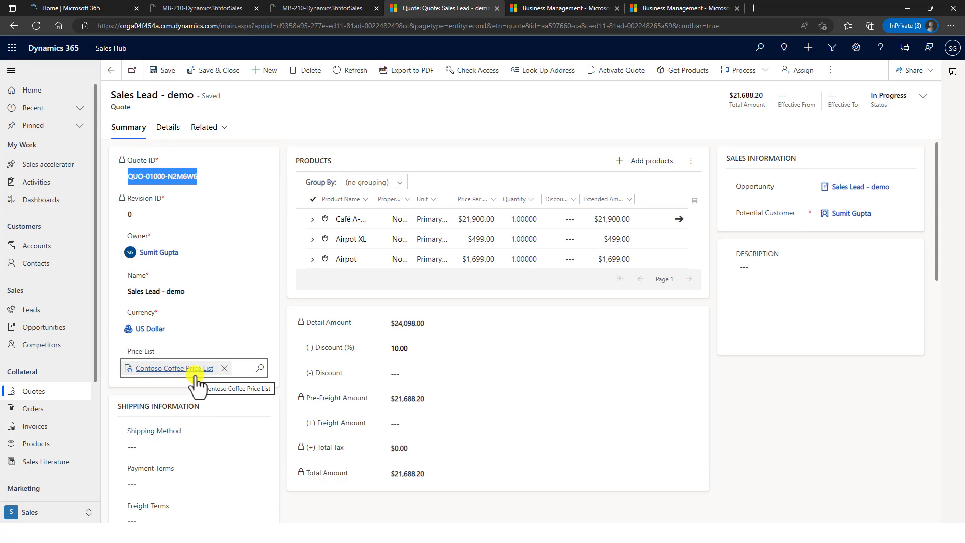
scroll(197, 384, "down", 5)
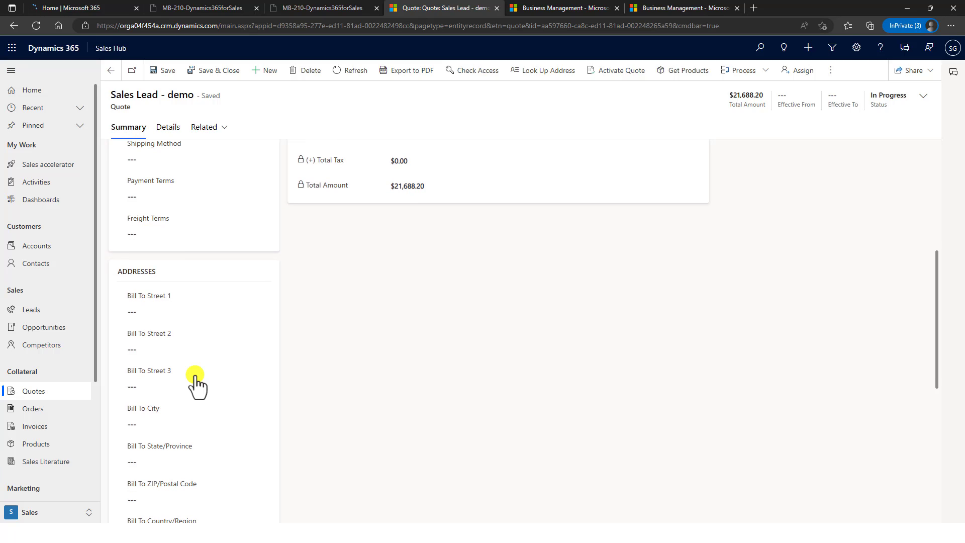
scroll(195, 375, "up", 5)
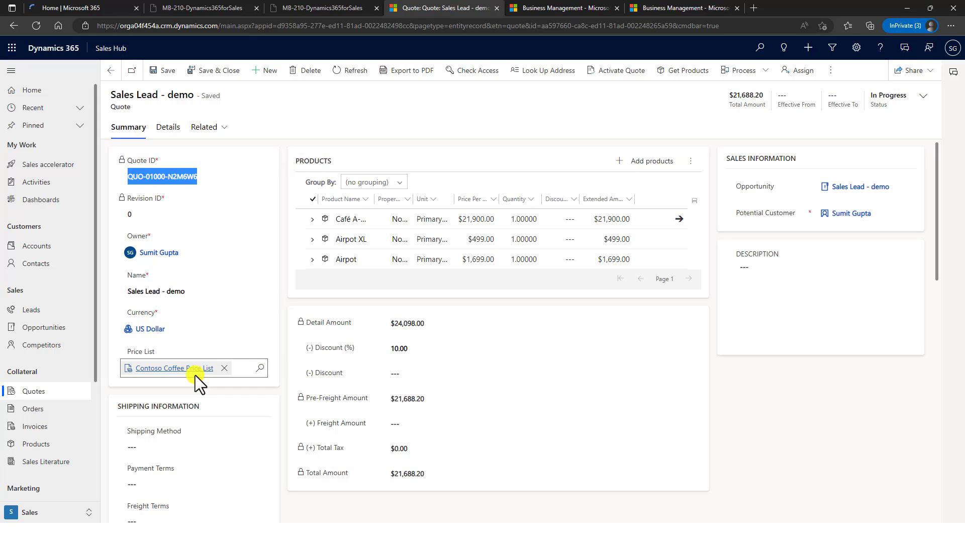
left_click(162, 131)
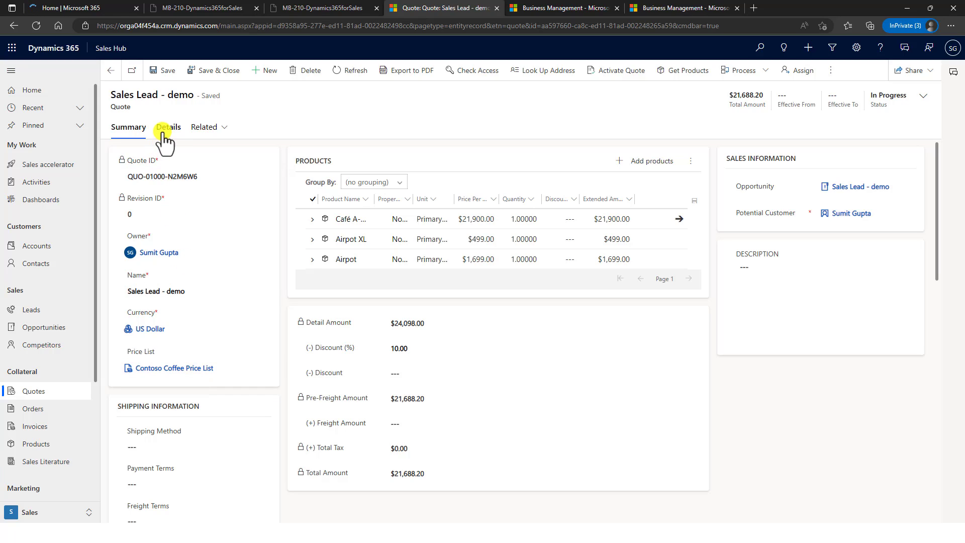
left_click(162, 132)
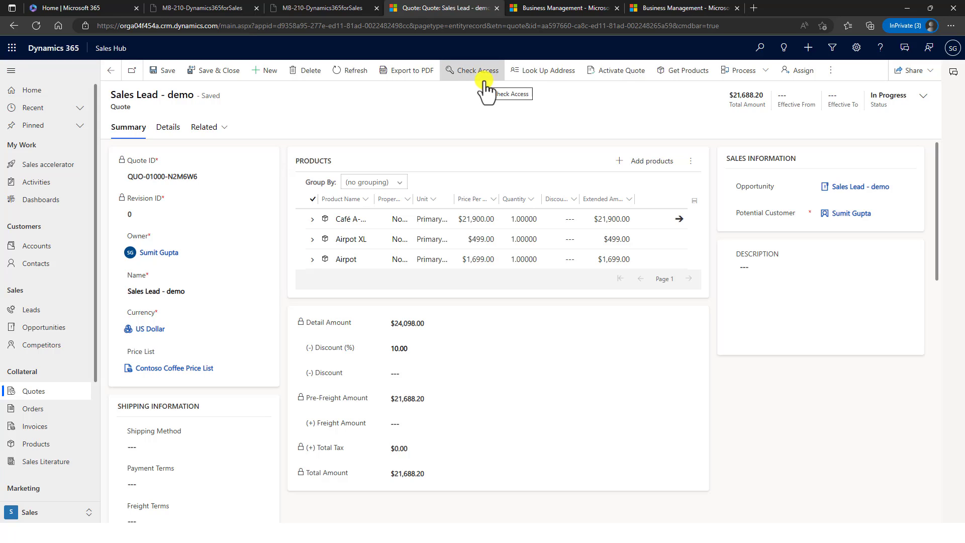
- Activate the 'Sales Lead - demo' quote totaling $21,688.20, making it read-only
left_click(615, 75)
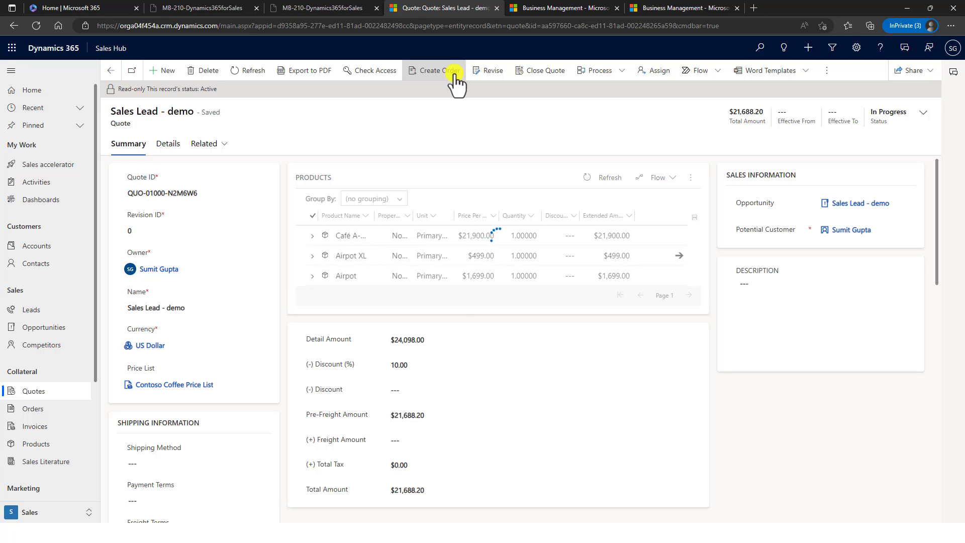
- Create an order from the quote, with Status Reason Won and Close Opportunity Yes
left_click(455, 75)
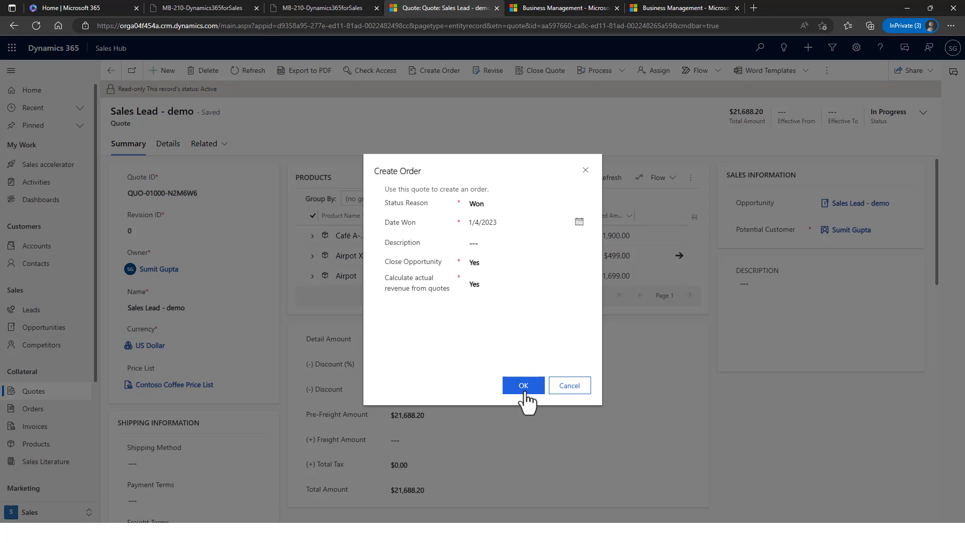
left_click(525, 389)
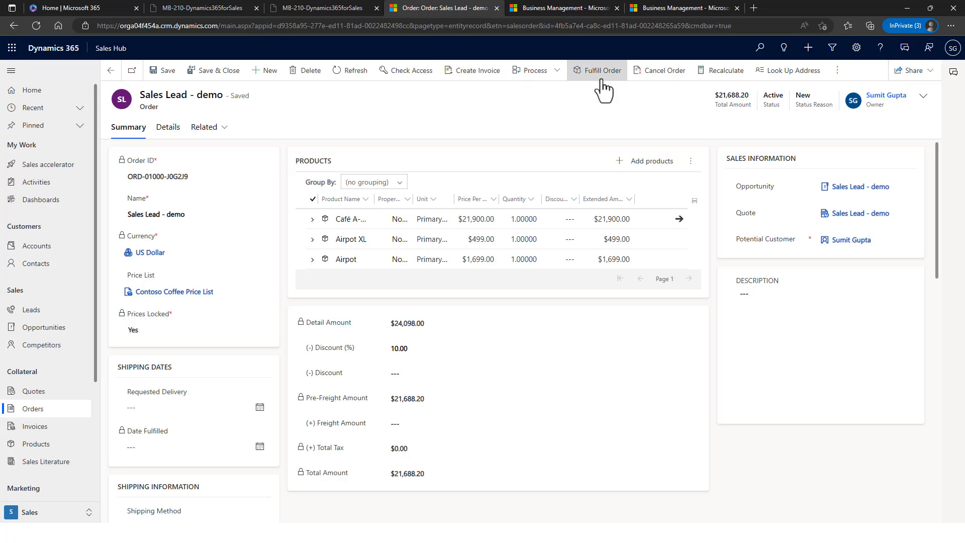
- Start an invoice from the active 'Sales Lead - demo' order totaling $21,688.20
left_click(466, 79)
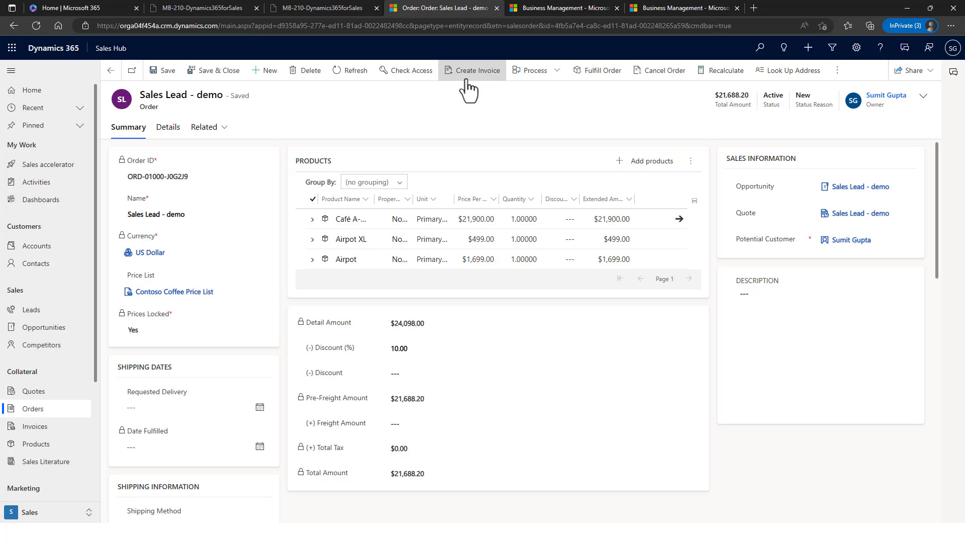
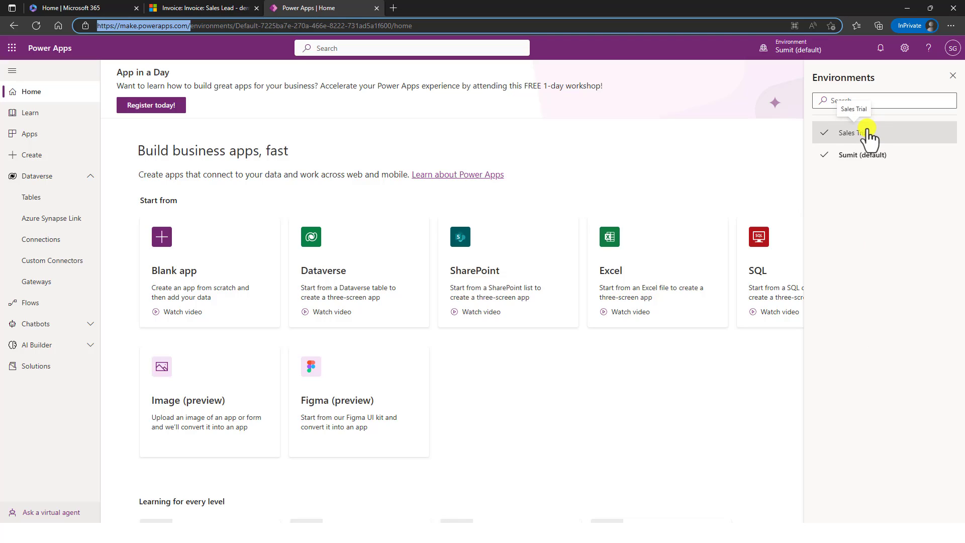
- Switch to the Sales Trial environment and open the Dataverse Tables list
left_click(869, 133)
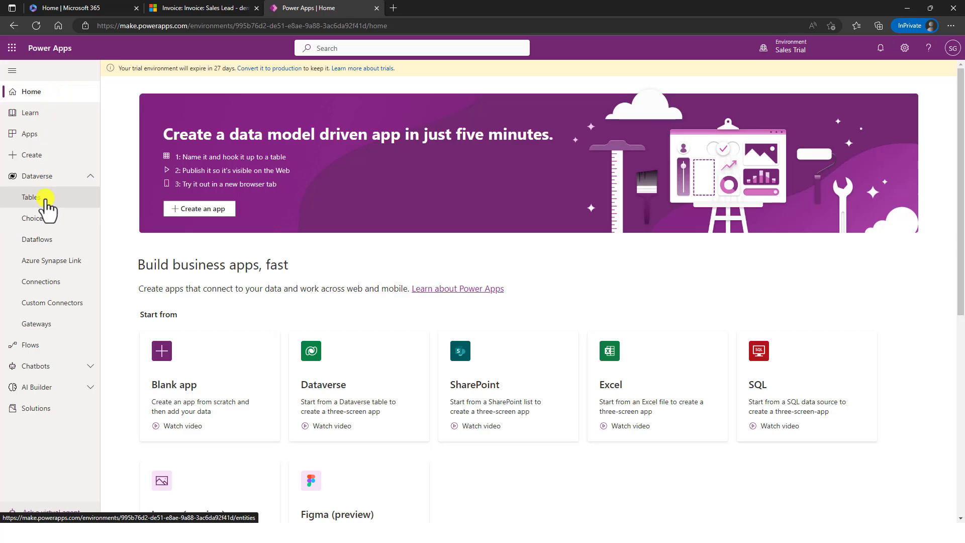
left_click(46, 199)
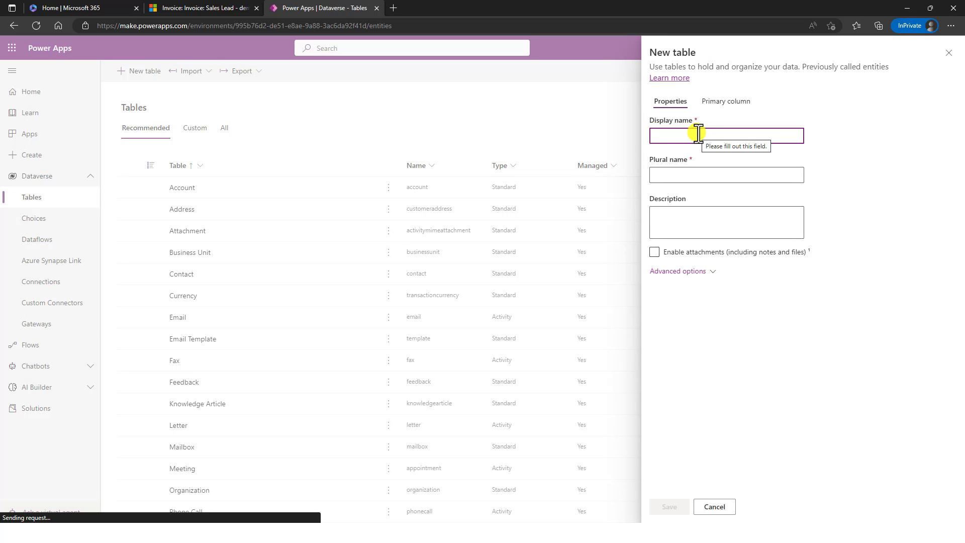
- Save a new table named 'Demo', keeping Standard type and User or team ownership
type("Demo")
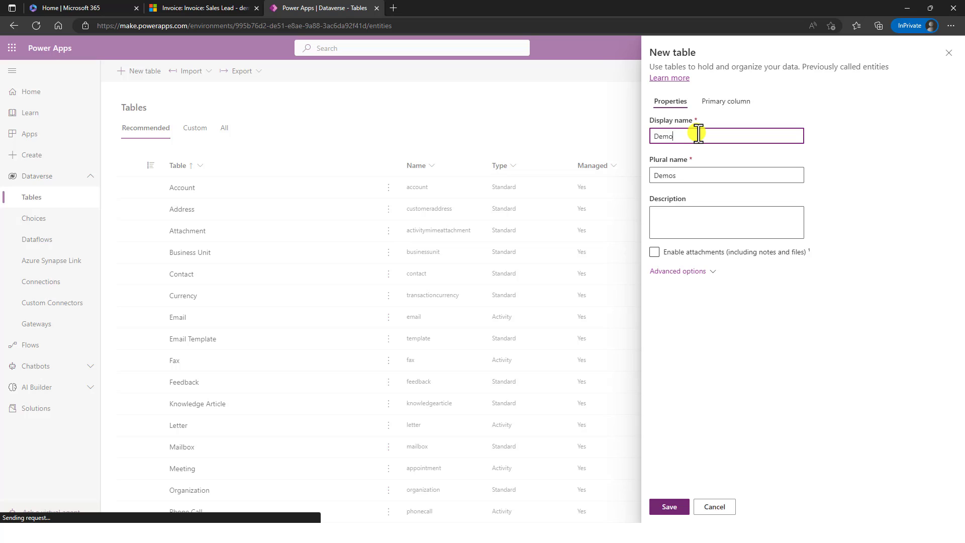
key("Tab")
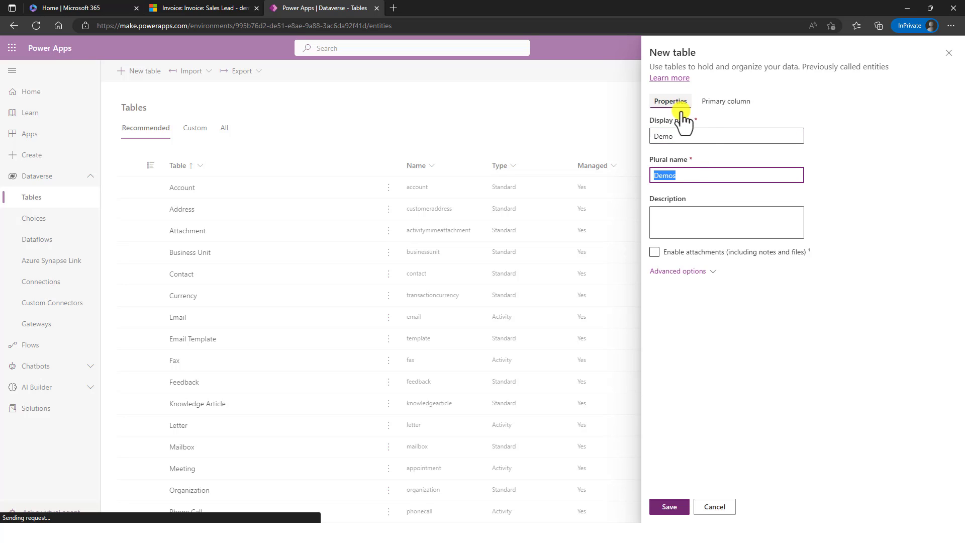
left_click(683, 271)
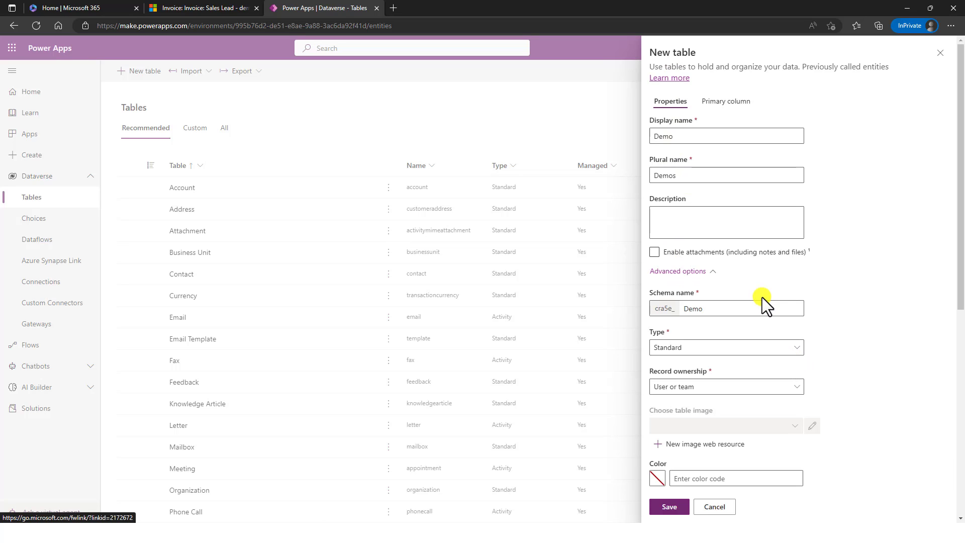
scroll(748, 316, "down", 3)
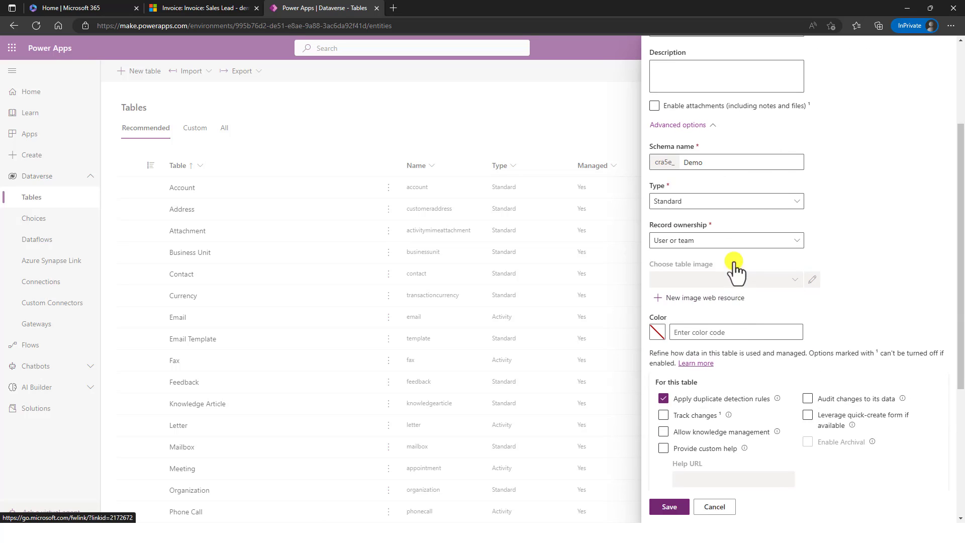
left_click(730, 202)
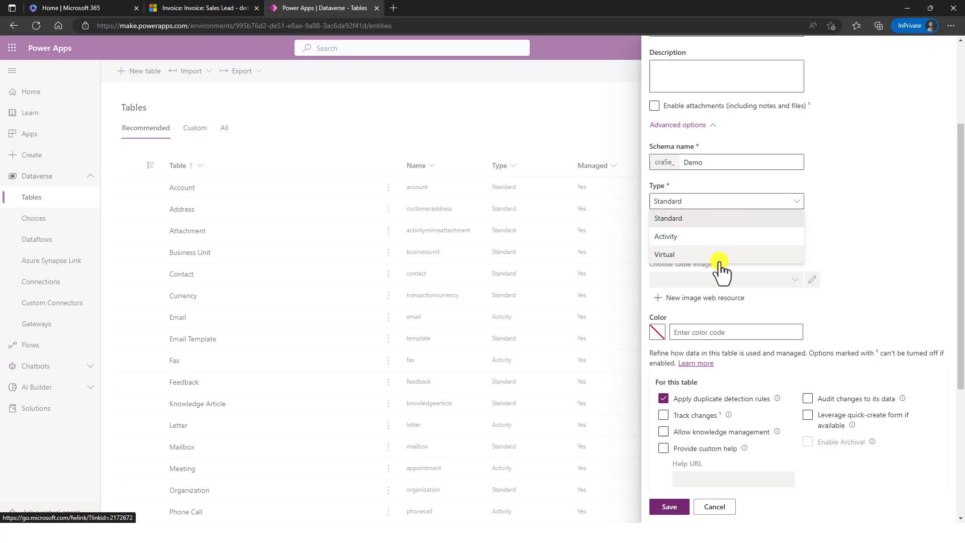
left_click(895, 215)
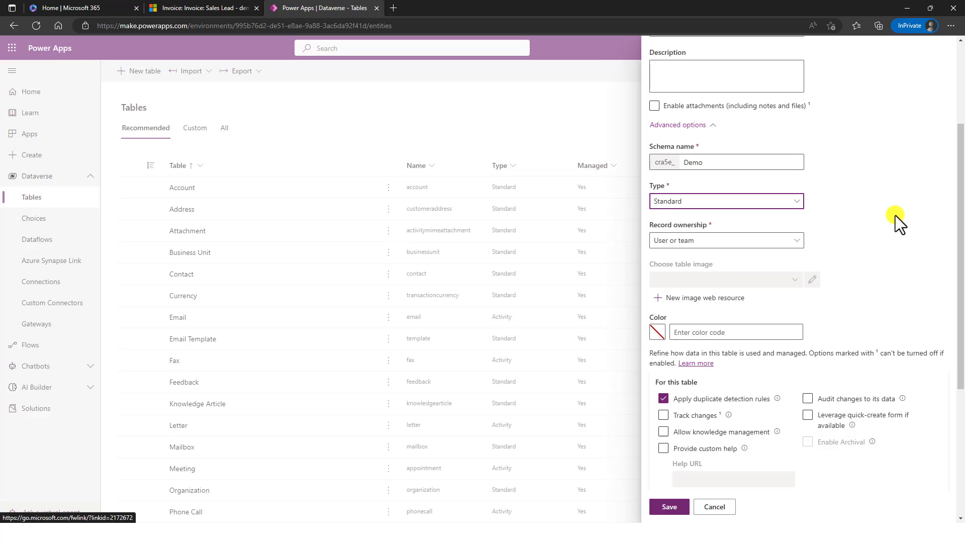
left_click(770, 249)
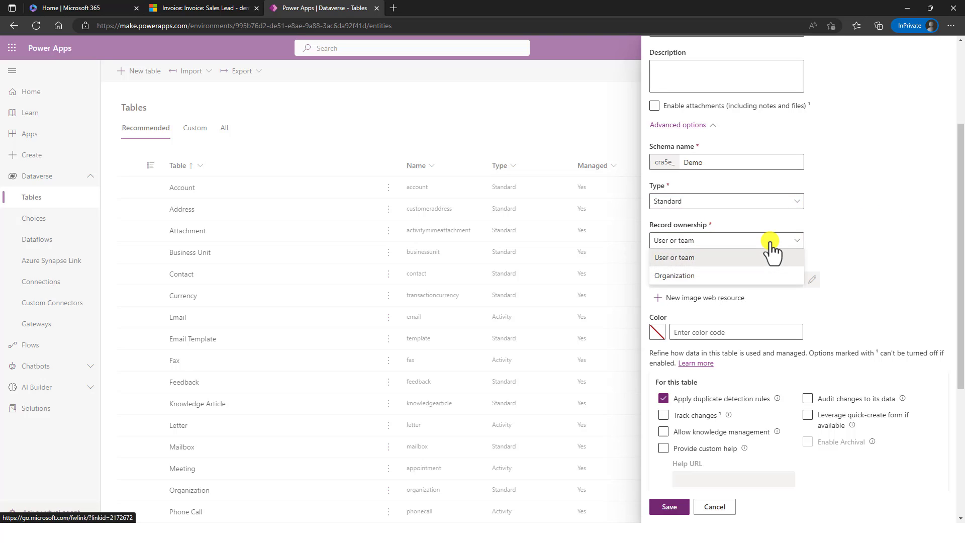
left_click(807, 240)
scroll(859, 235, "down", 5)
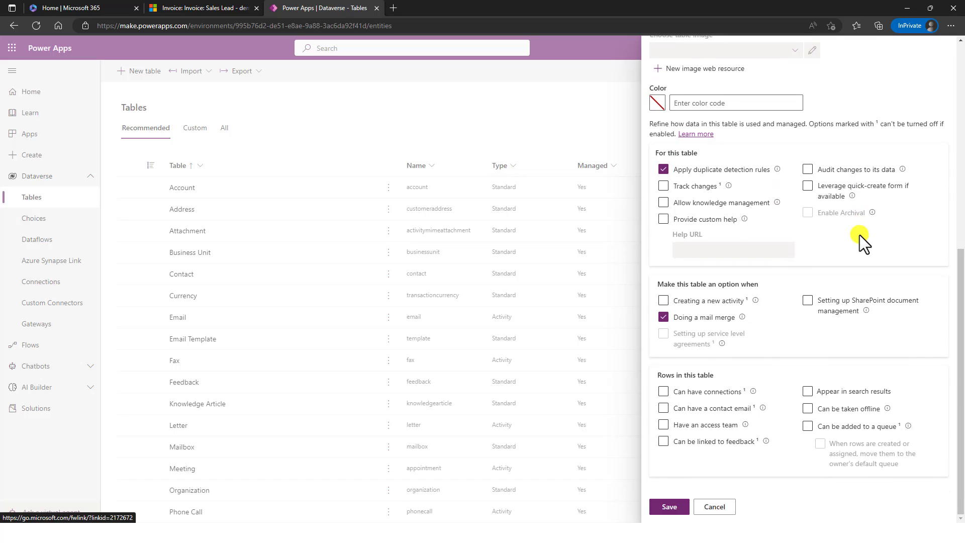
scroll(860, 235, "up", 2)
scroll(860, 234, "up", 6)
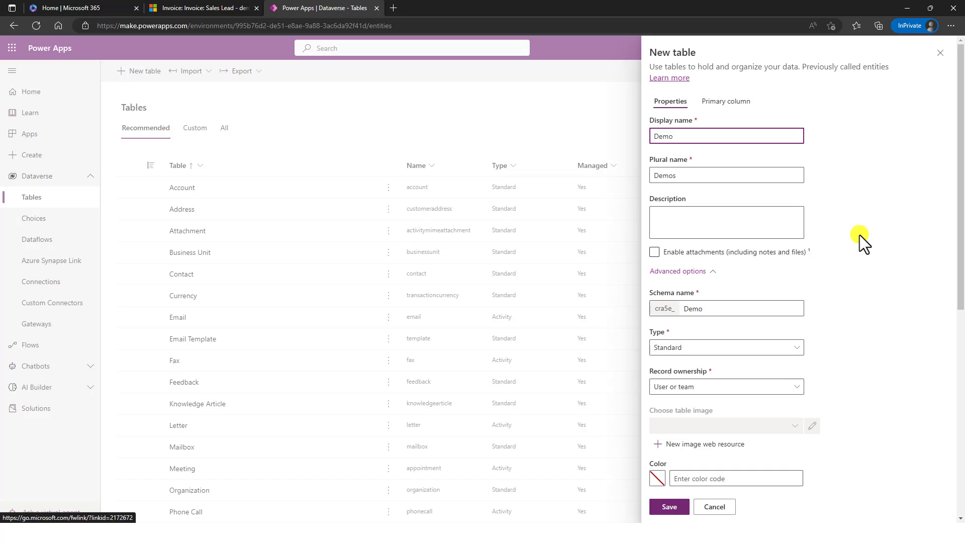
left_click(671, 506)
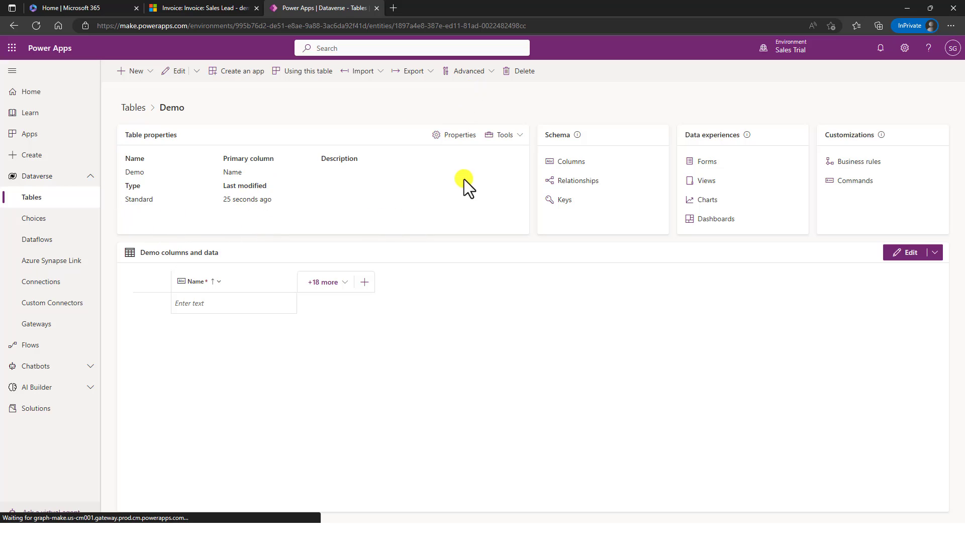
- Show the Demo table's columns, including Name, Created By, Owner and Status
left_click(564, 166)
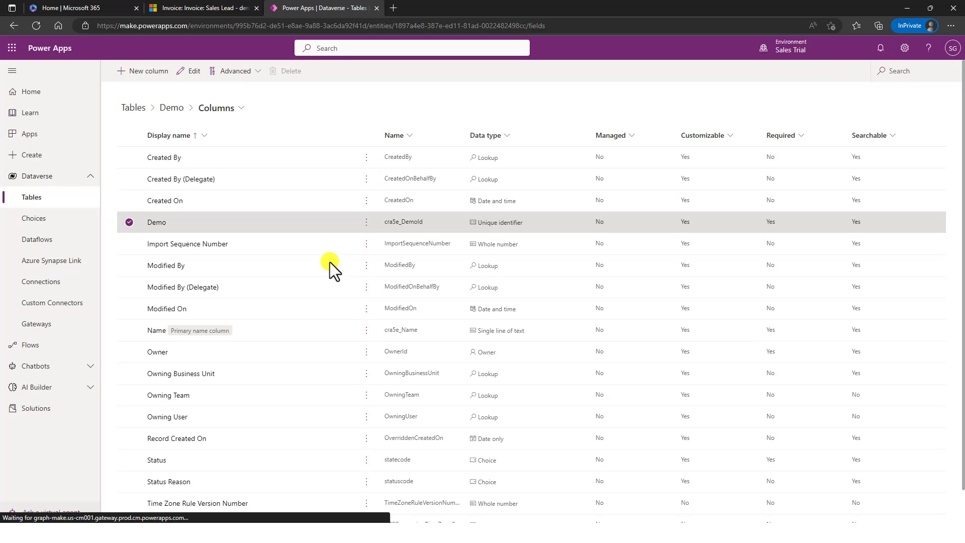
scroll(339, 327, "down", 1)
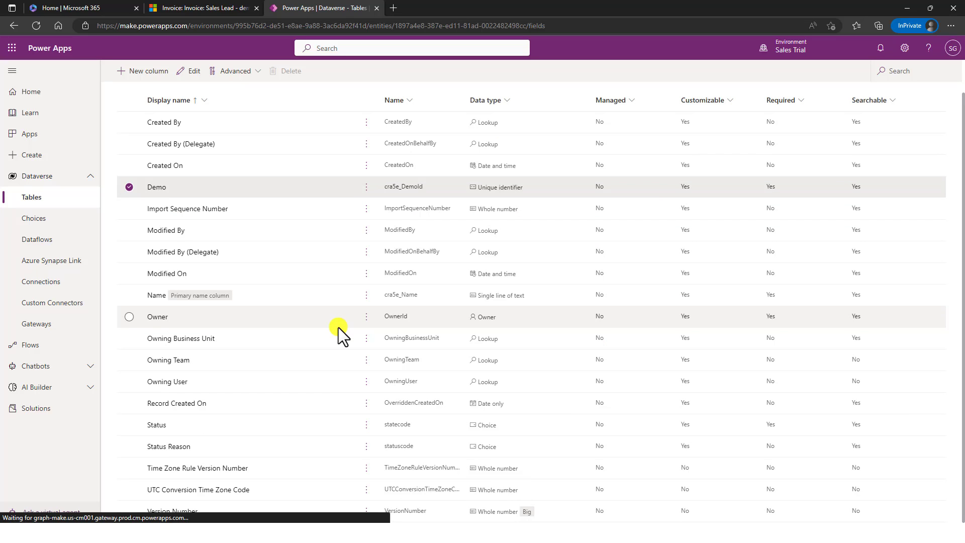
scroll(338, 328, "up", 1)
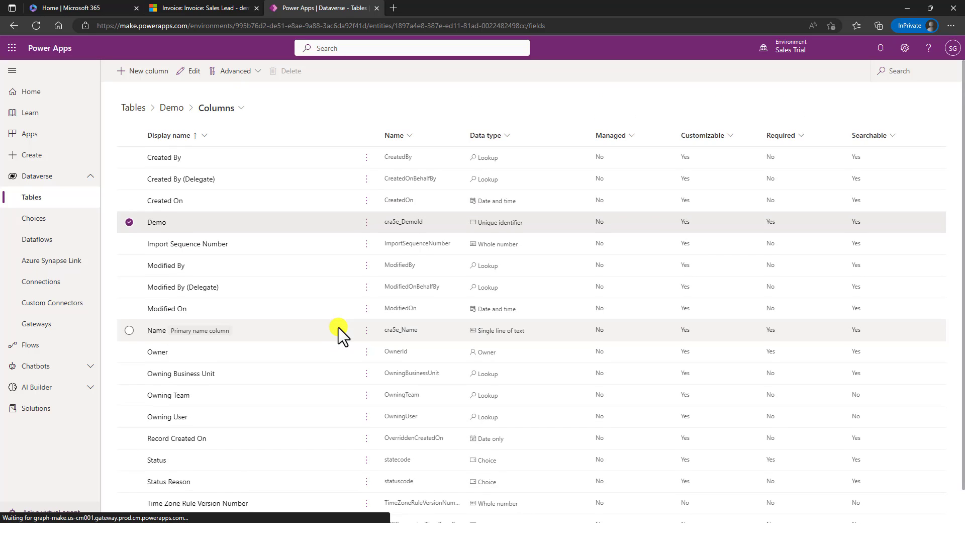
- Start a column named 'Demo Column' and review the Text, Number and Date and time data types
left_click(166, 75)
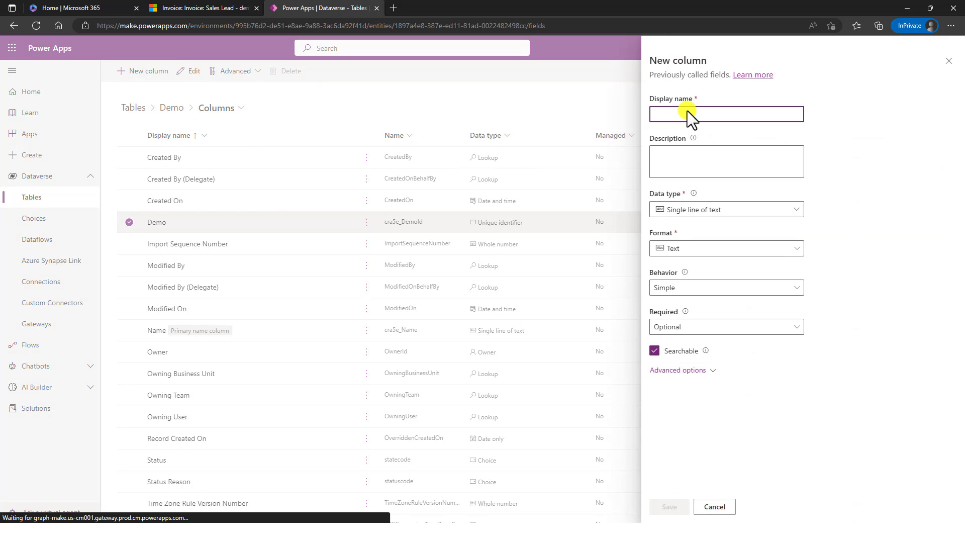
type("Demo C")
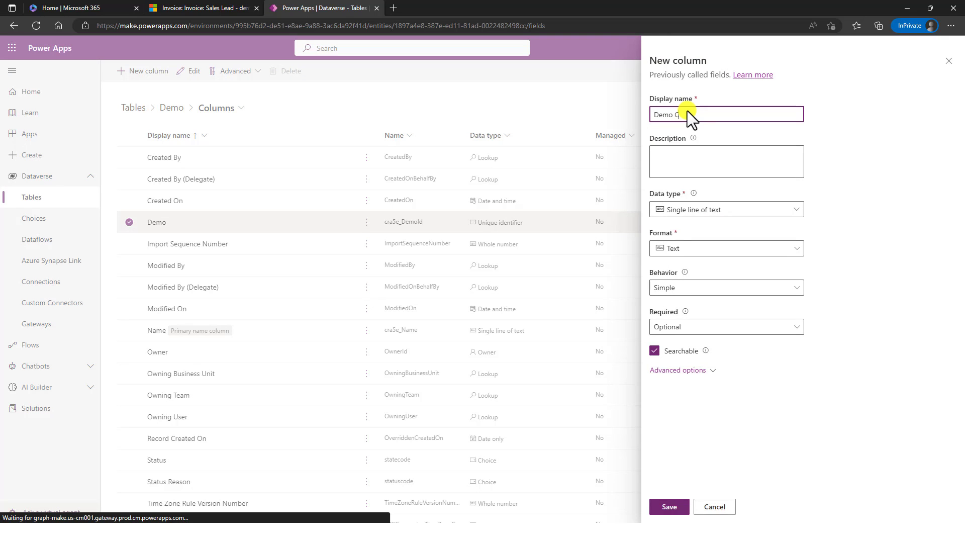
type("olumn")
left_click(745, 208)
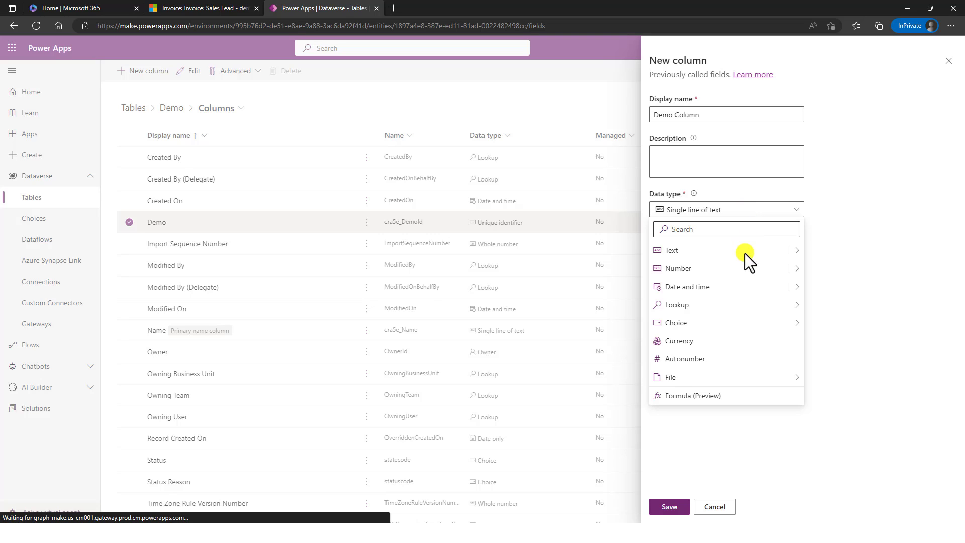
mouse_move(799, 257)
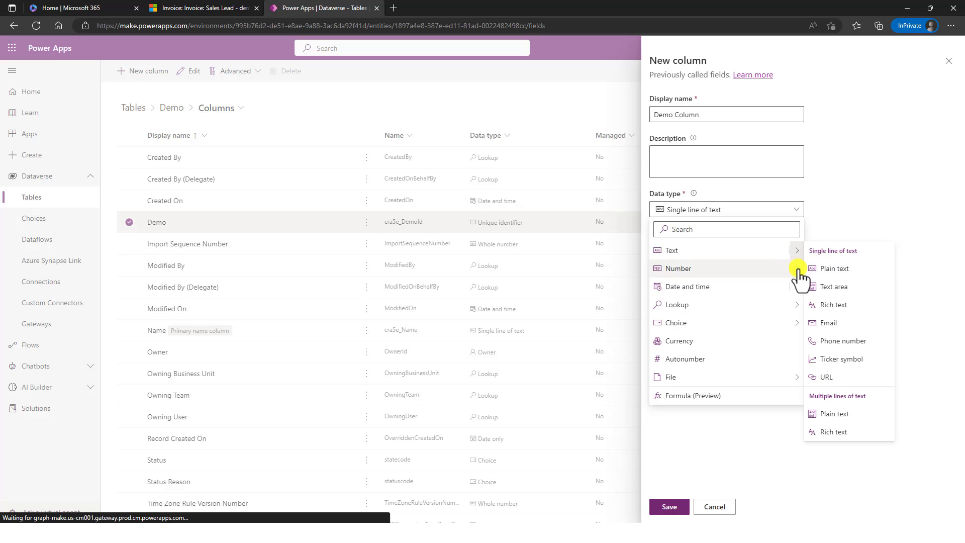
mouse_move(800, 270)
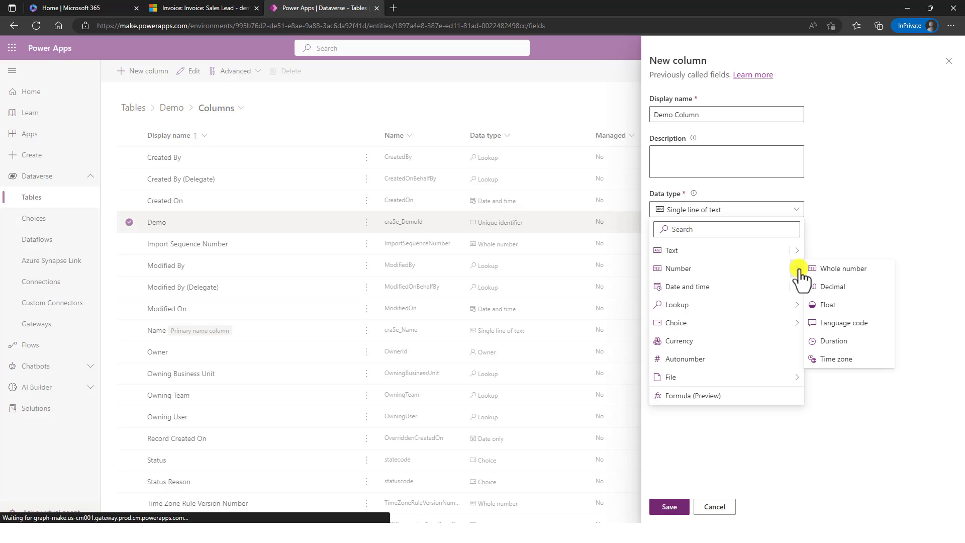
mouse_move(802, 291)
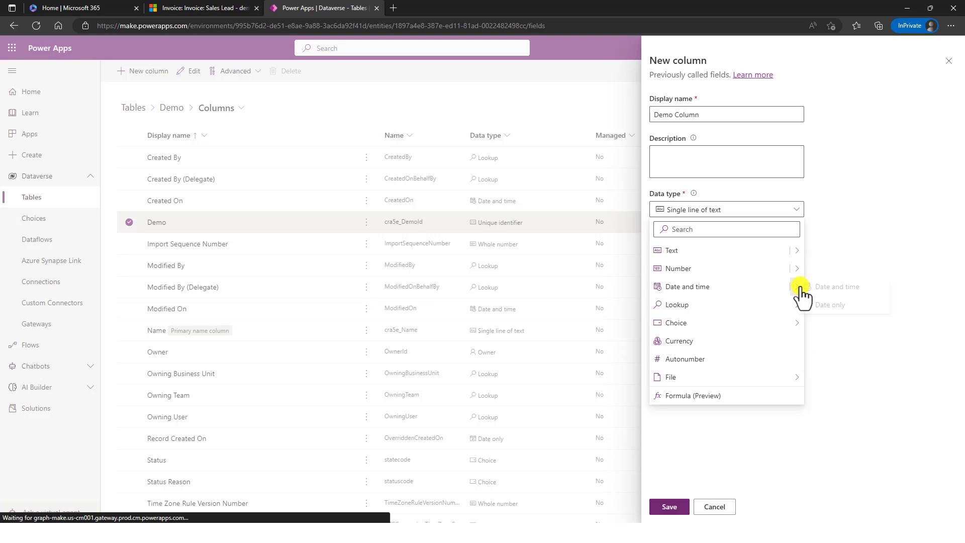
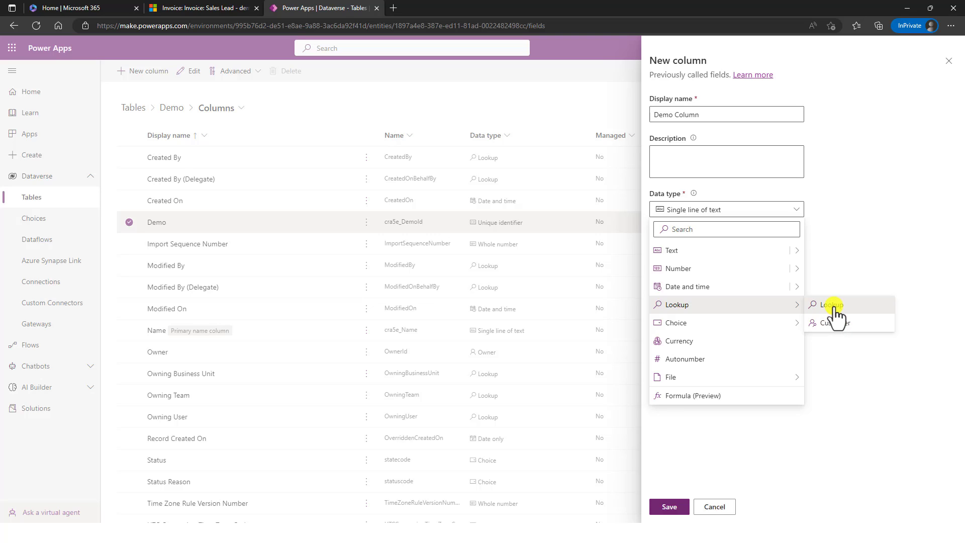
- Choose Lookup as the data type for the new Demo Column
left_click(834, 305)
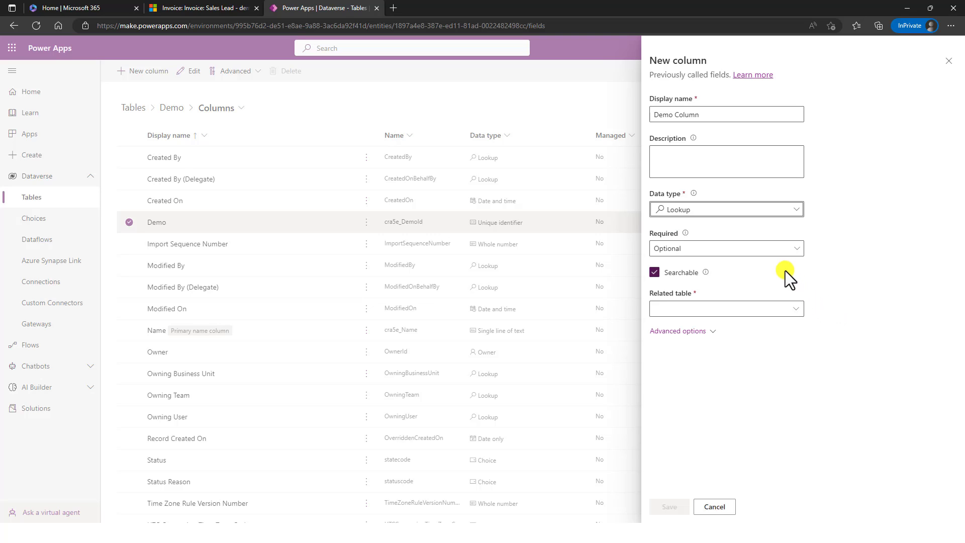
- Browse the Related table list for Demo Column, then switch to the Sales Lead - demo invoice
left_click(795, 307)
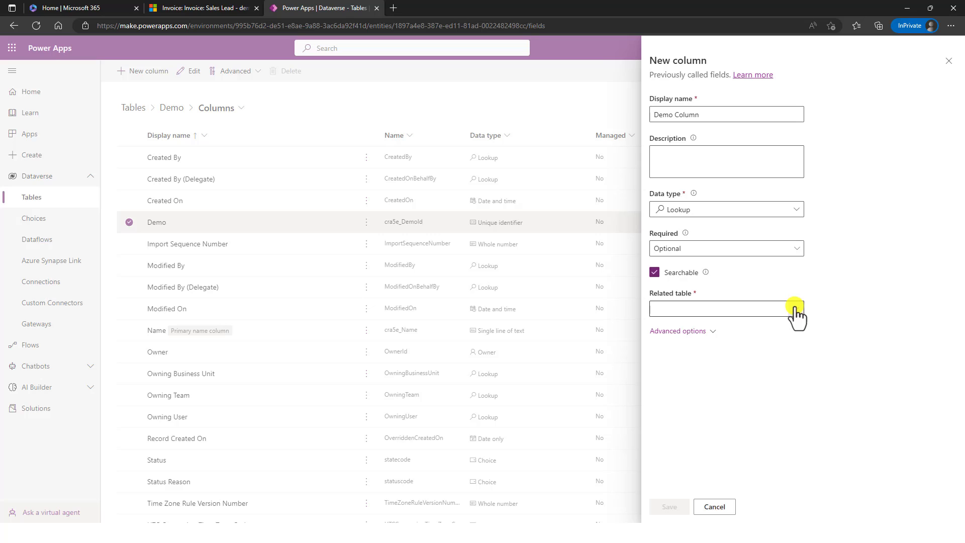
left_click(796, 308)
left_click(798, 309)
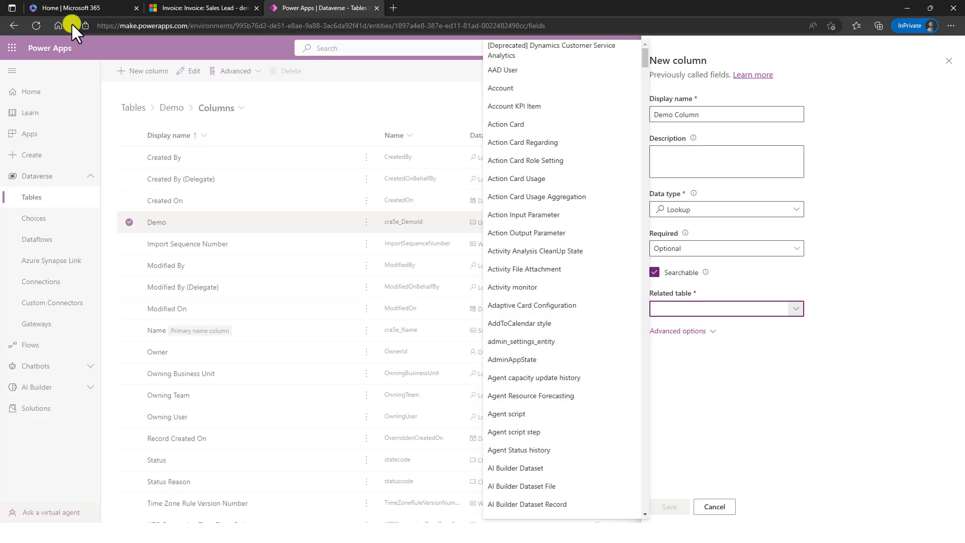
left_click(175, 8)
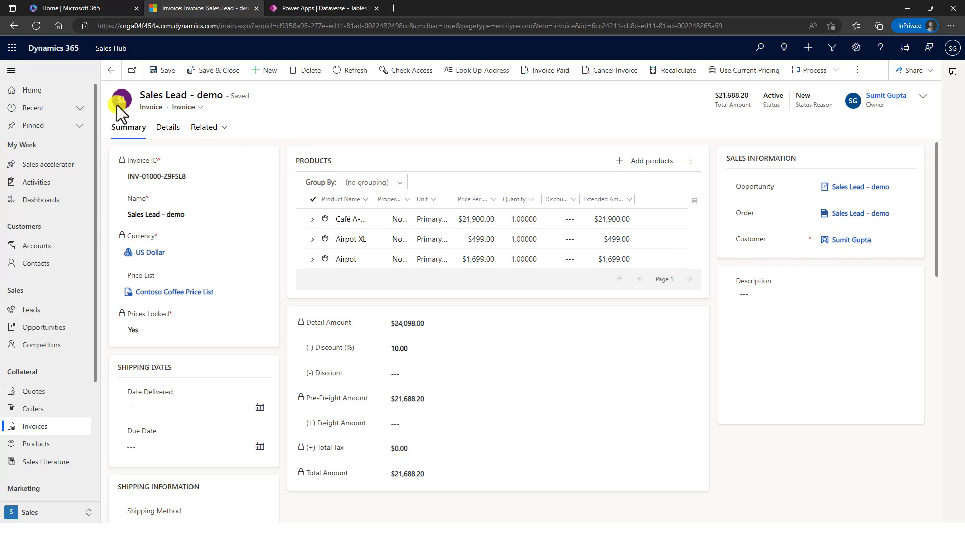
- Open the customer contact record linked on the Sales Lead - demo invoice
double_click(164, 107)
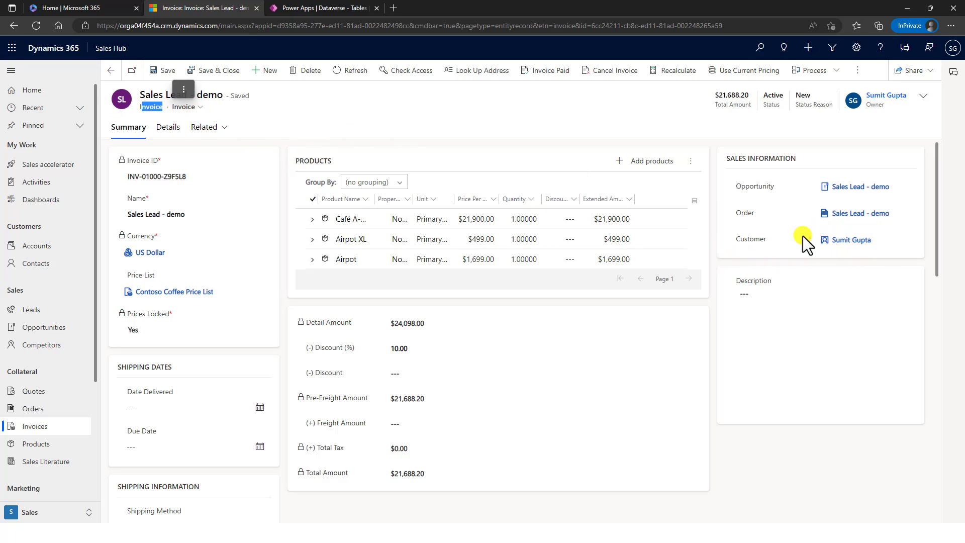
left_click(845, 244)
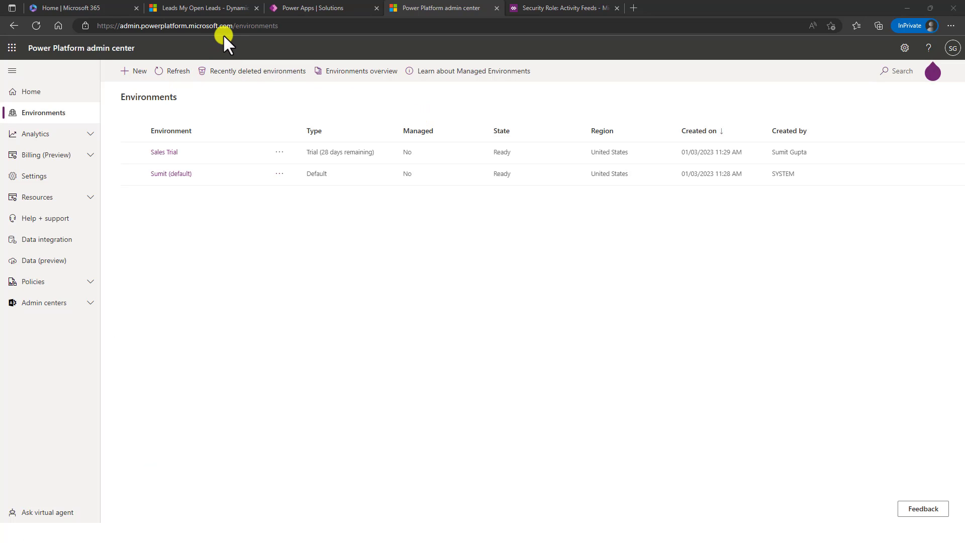
- Open the Sales Trial environment and its full Security roles list
left_click_drag(235, 25, 100, 24)
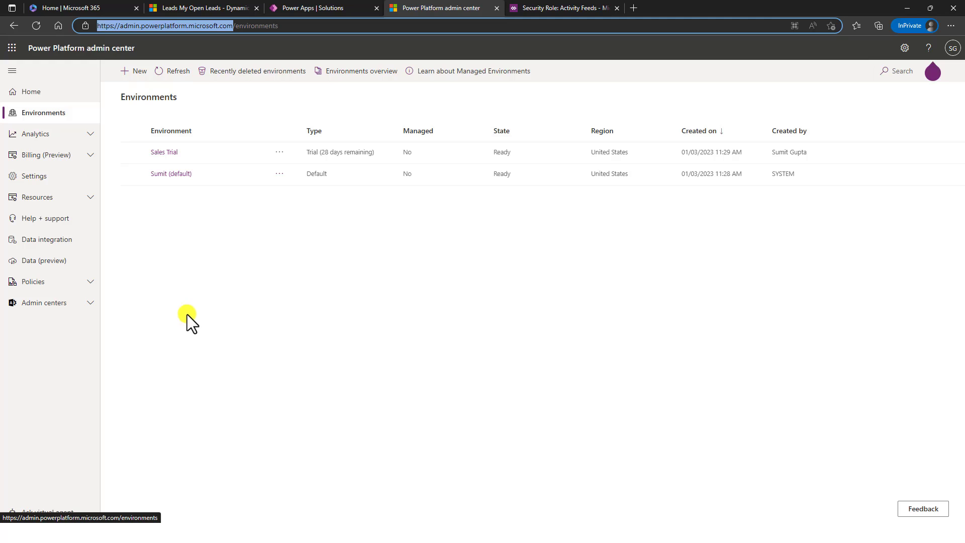
left_click(172, 151)
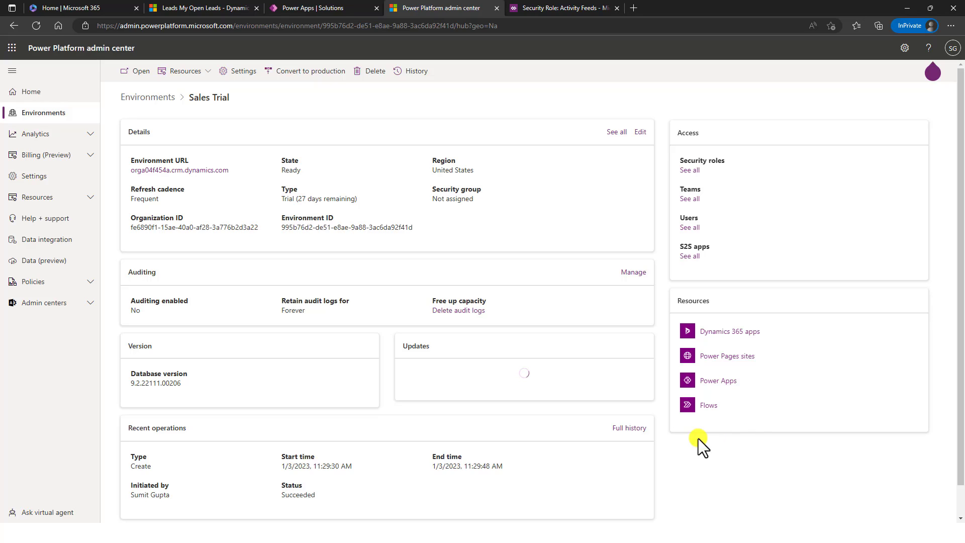
left_click(690, 172)
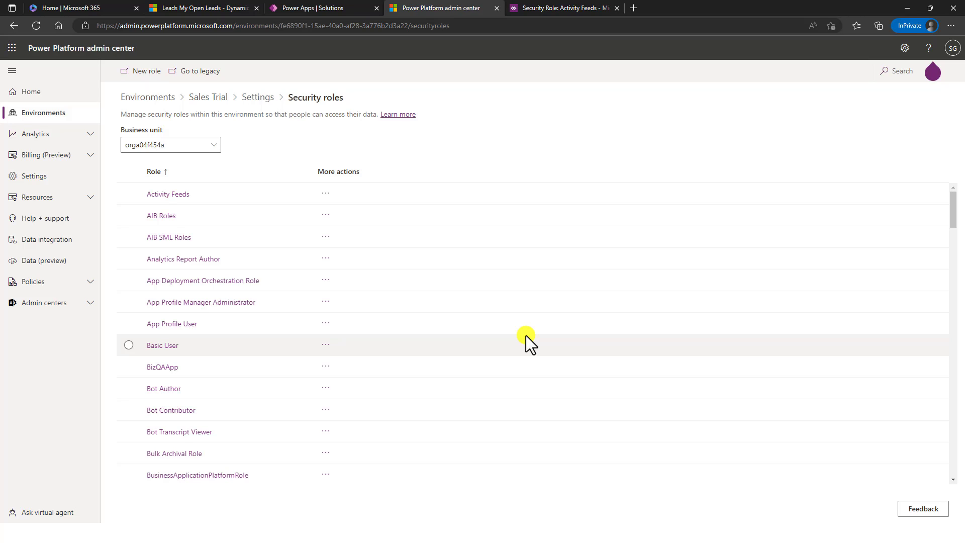
- Switch the leads list to the All Leads view, then go to the Activity Feeds role page
left_click(216, 7)
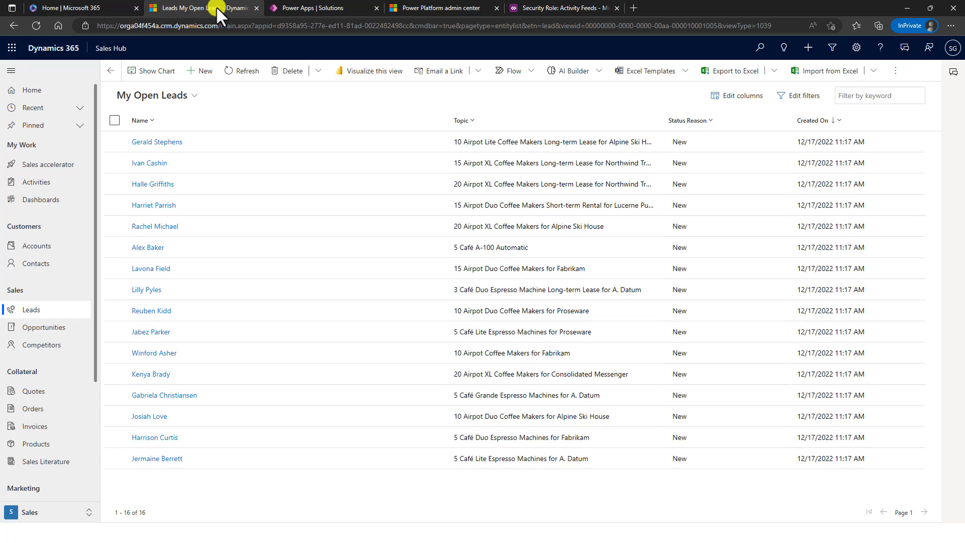
left_click(41, 310)
left_click(41, 309)
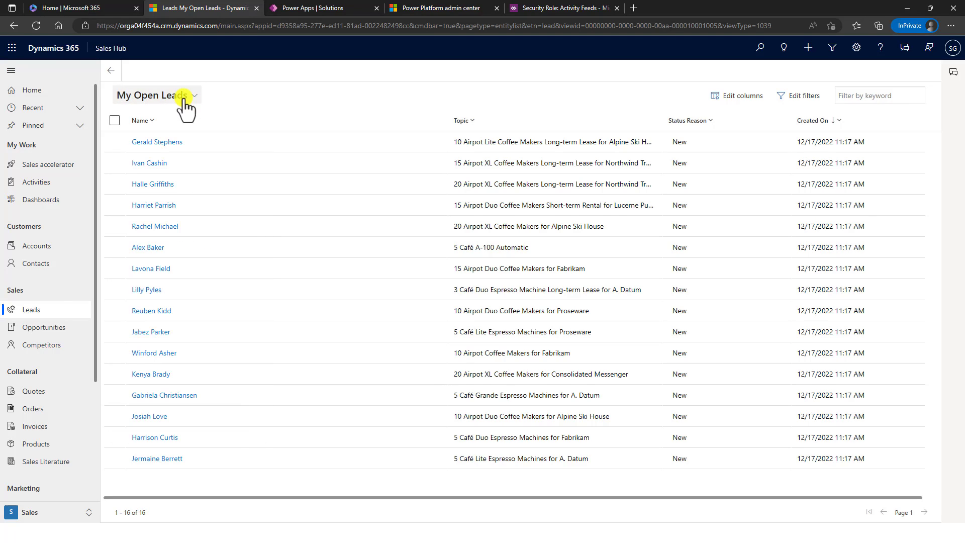
left_click(160, 95)
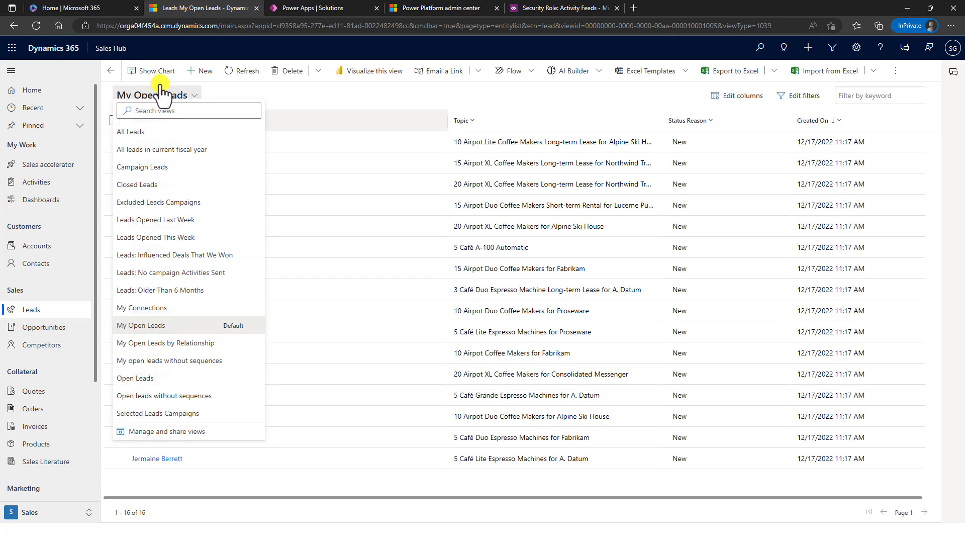
left_click(135, 140)
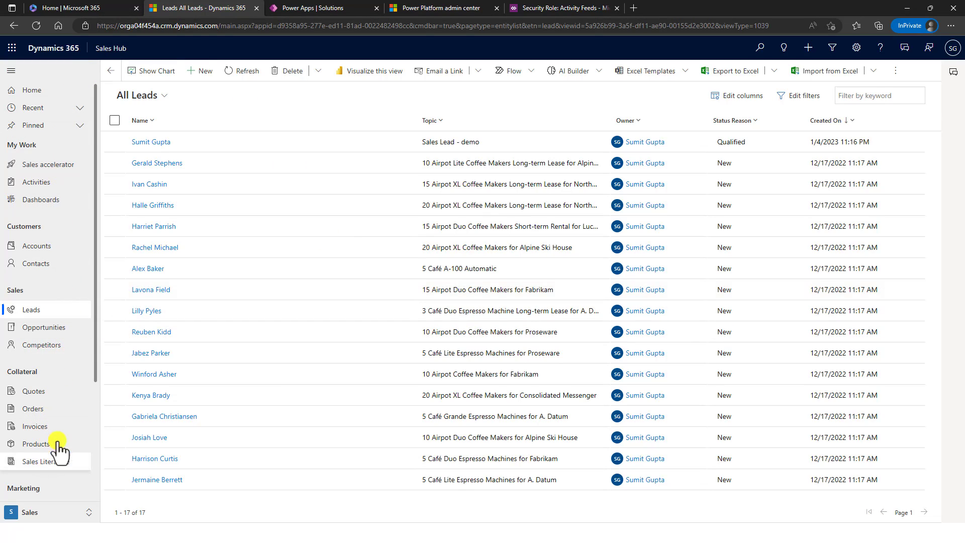
scroll(17, 310, "down", 3)
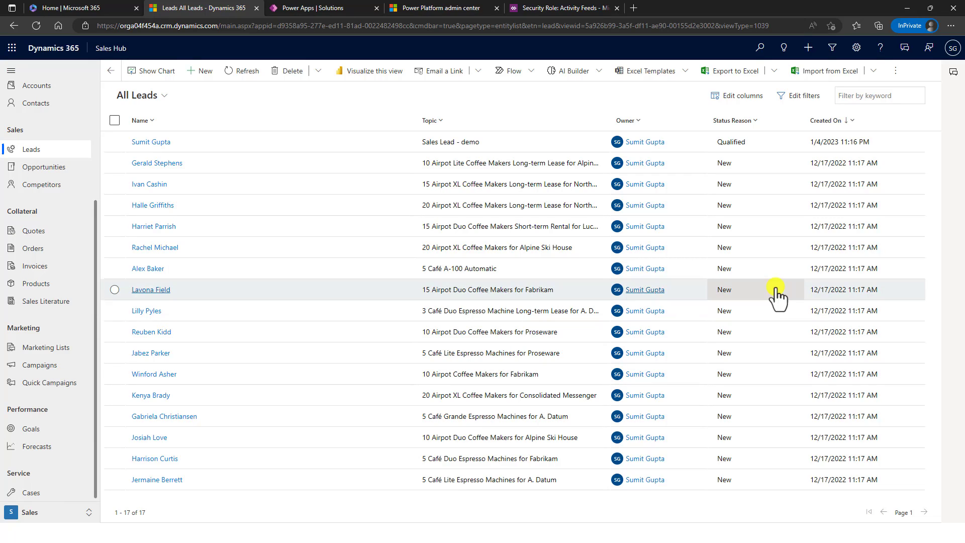
left_click(529, 8)
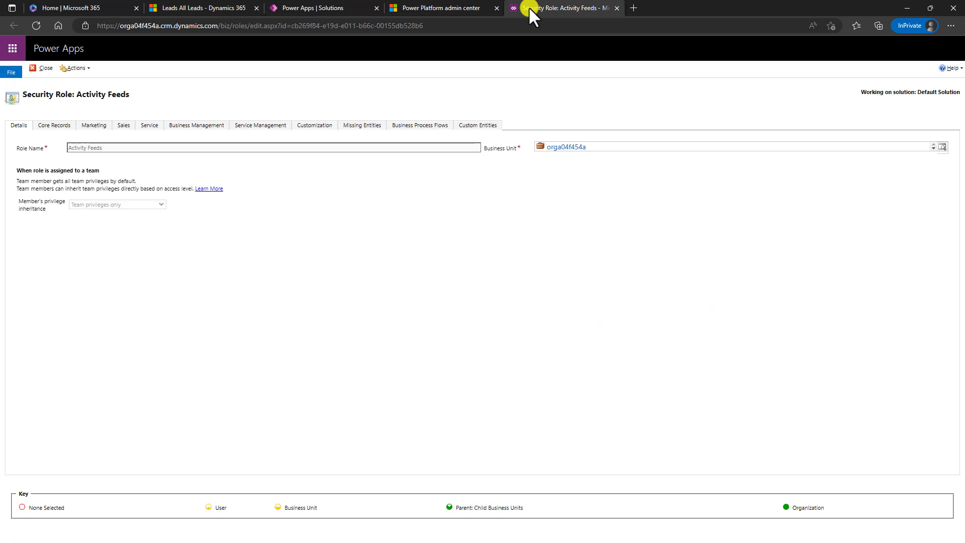
- Show the Activity Feeds role's Core Records privileges for each table
left_click(445, 8)
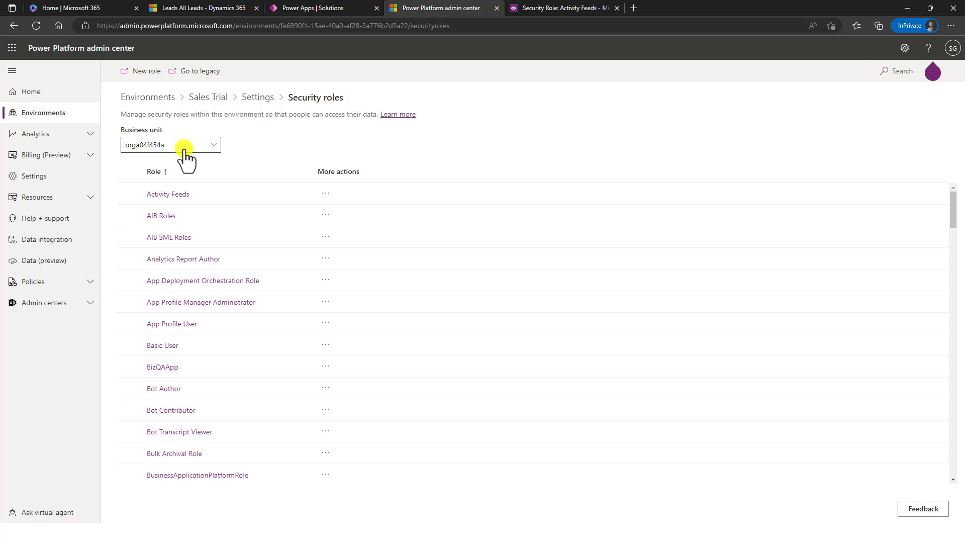
left_click(565, 6)
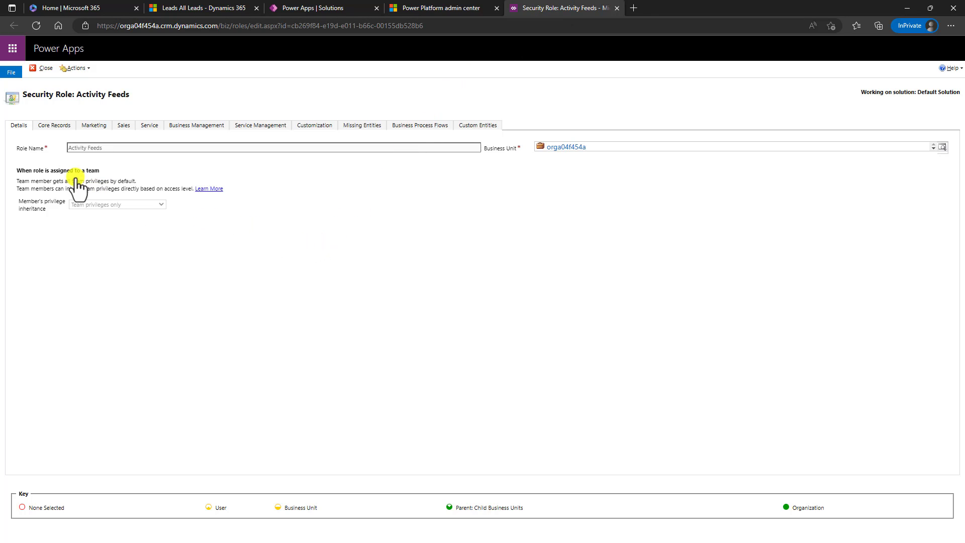
left_click(56, 124)
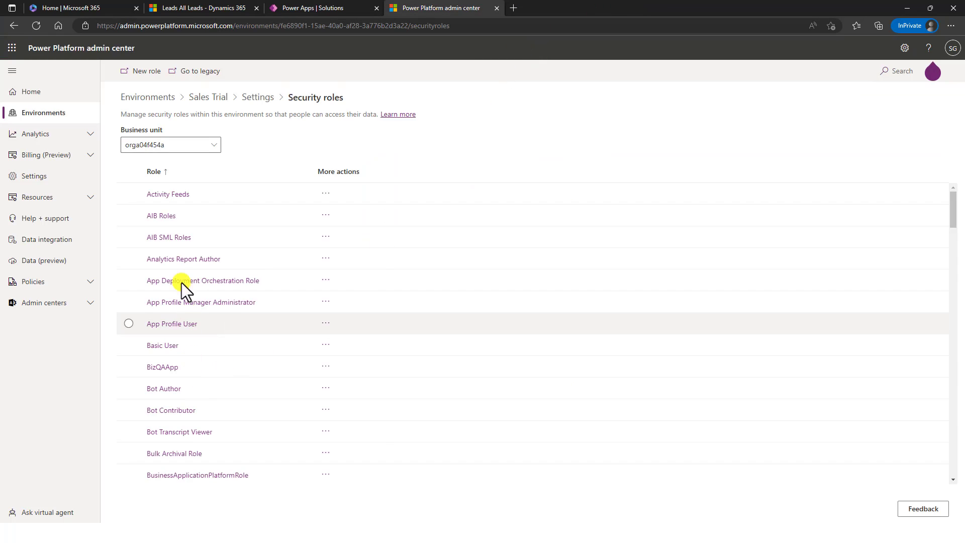
- Find Sales Team Member in the Security roles list and open its empty members page
scroll(238, 352, "down", 5)
scroll(236, 366, "down", 12)
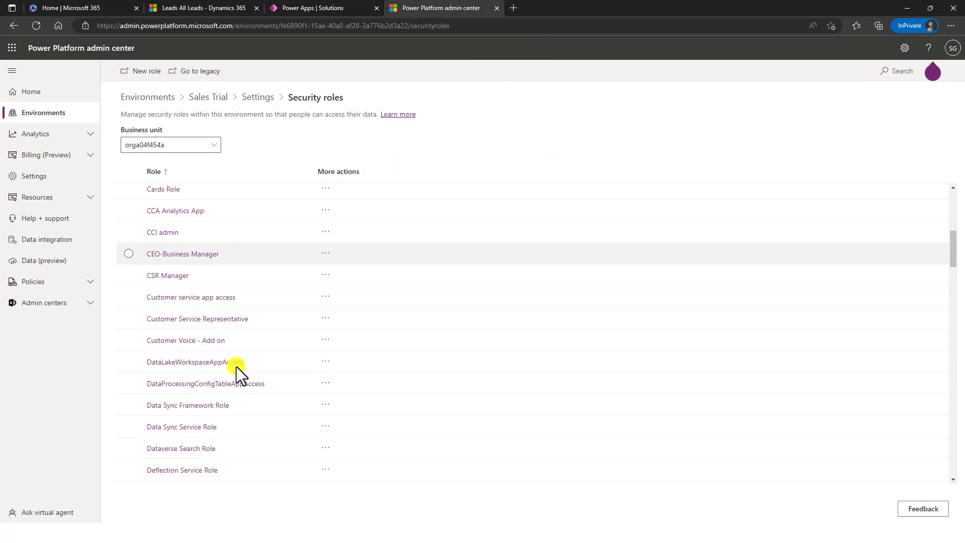
scroll(236, 366, "down", 7)
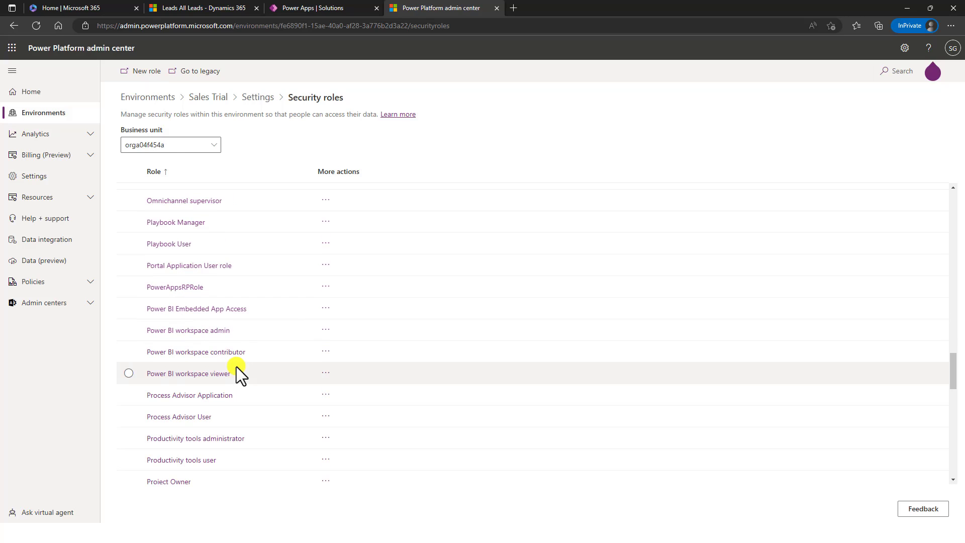
scroll(237, 345, "down", 10)
scroll(236, 337, "down", 2)
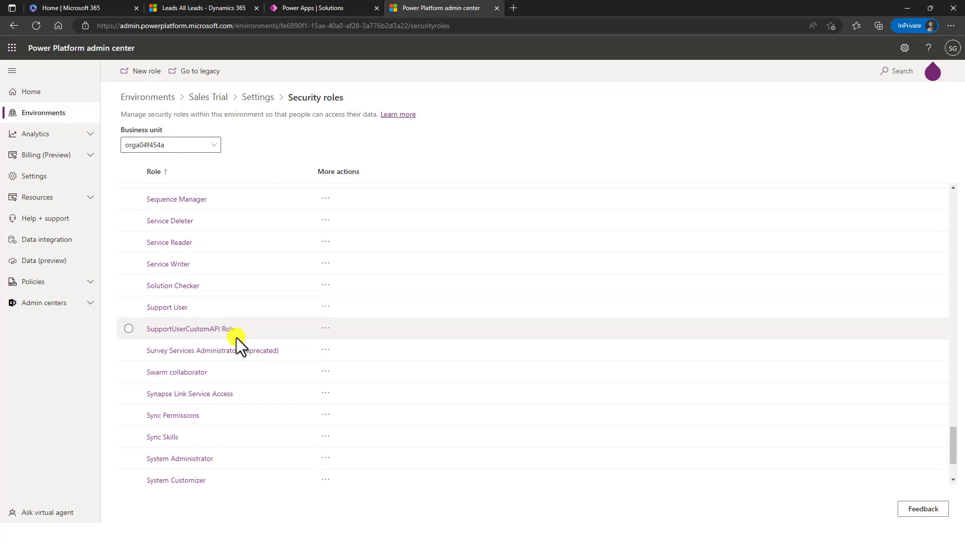
scroll(237, 337, "up", 2)
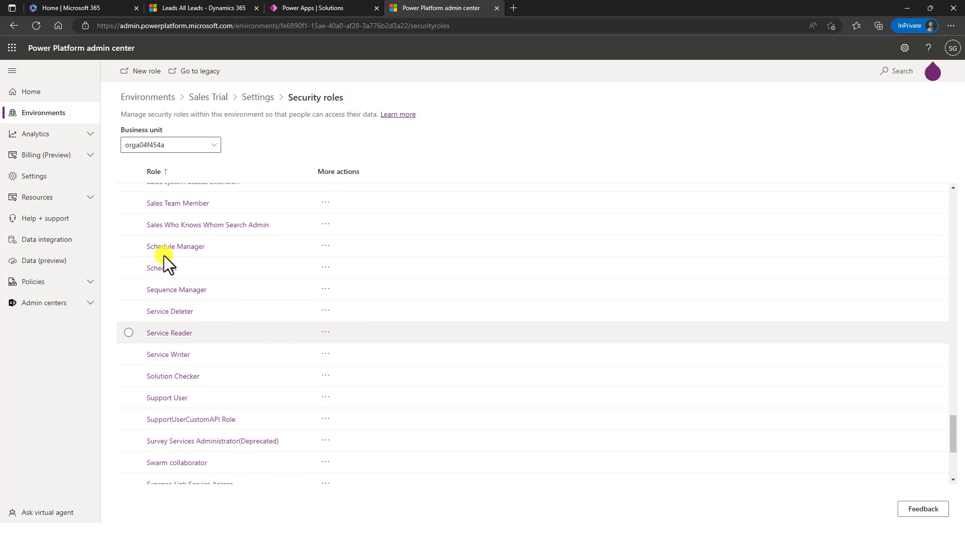
scroll(176, 261, "up", 2)
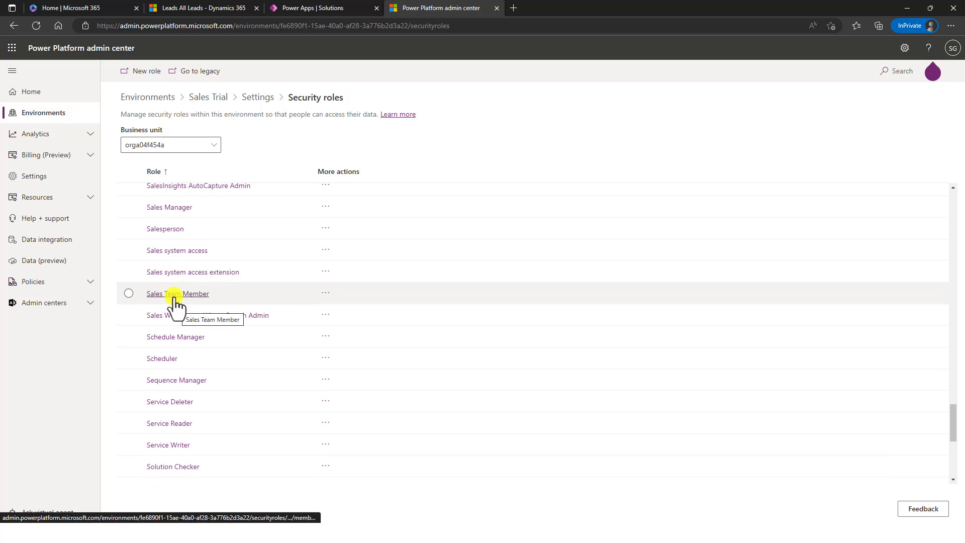
left_click(176, 298)
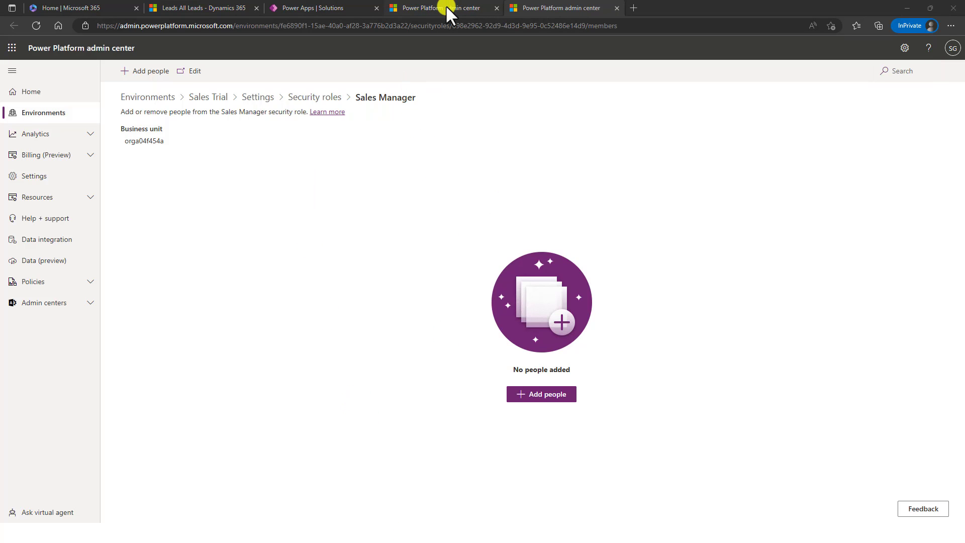
- View Sales Manager's members page, cancel Add people without adding anyone, and choose Edit
left_click(446, 6)
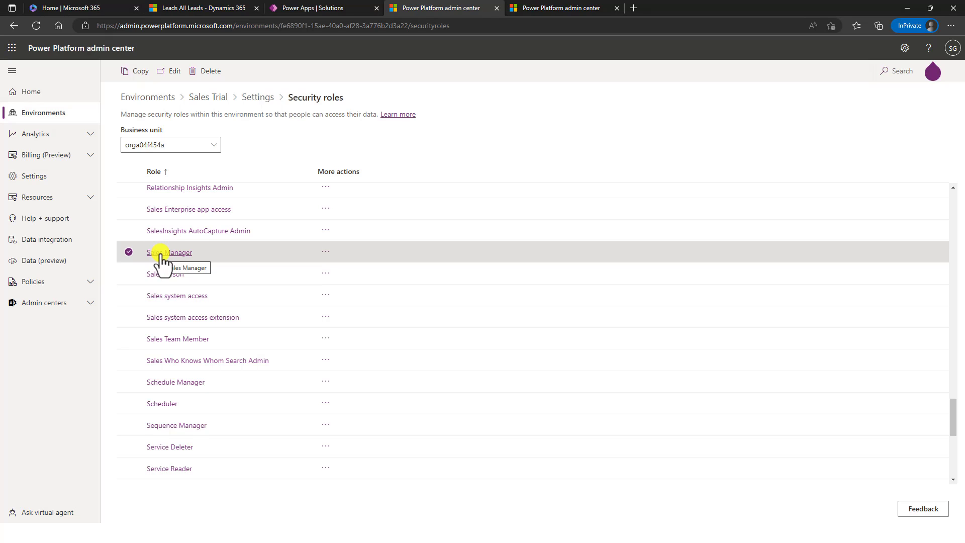
left_click(579, 6)
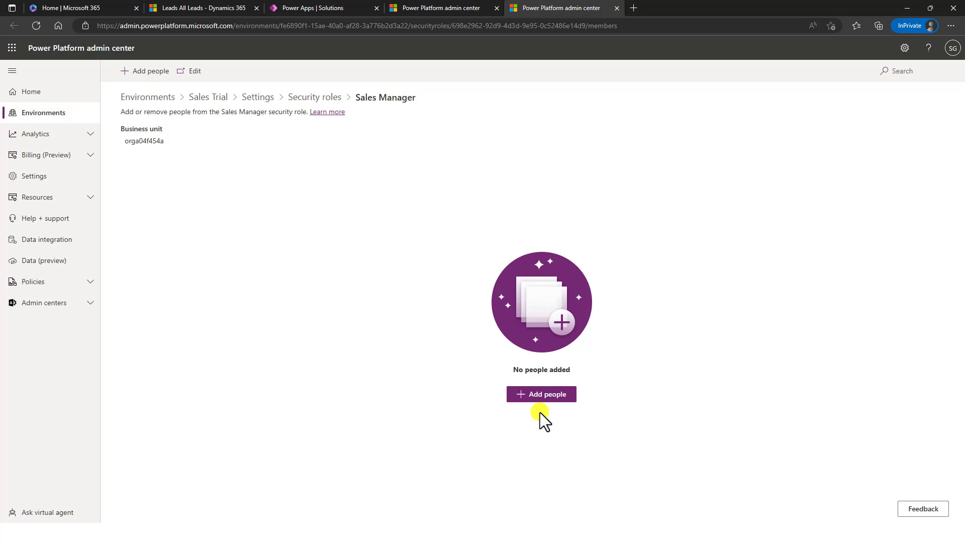
left_click(541, 397)
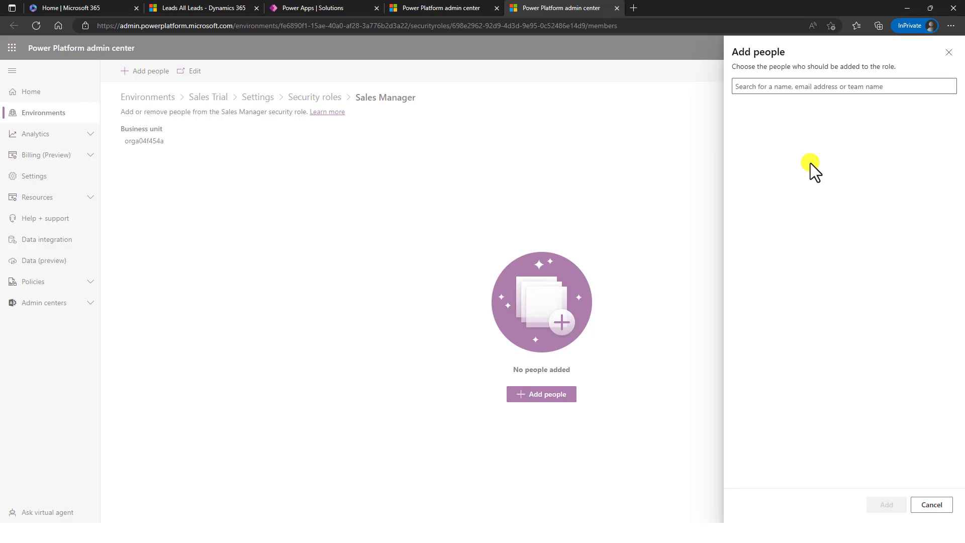
left_click(949, 52)
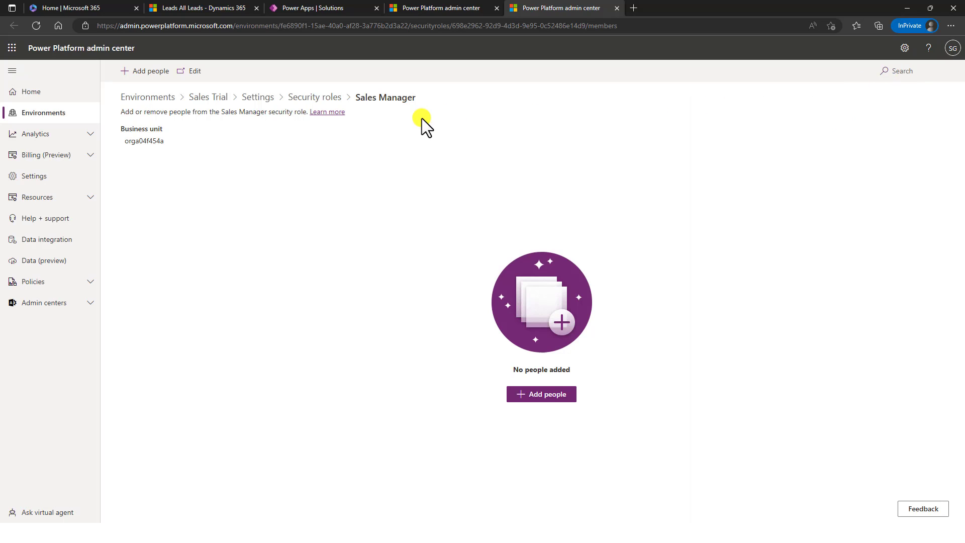
left_click(190, 71)
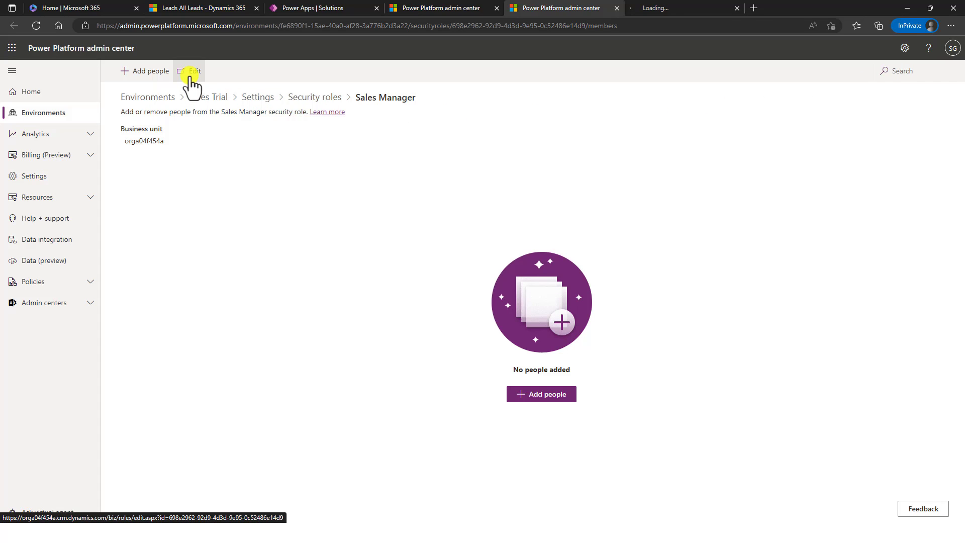
- Switch to the Sales Manager role editor and show its Core Records privileges
left_click(671, 7)
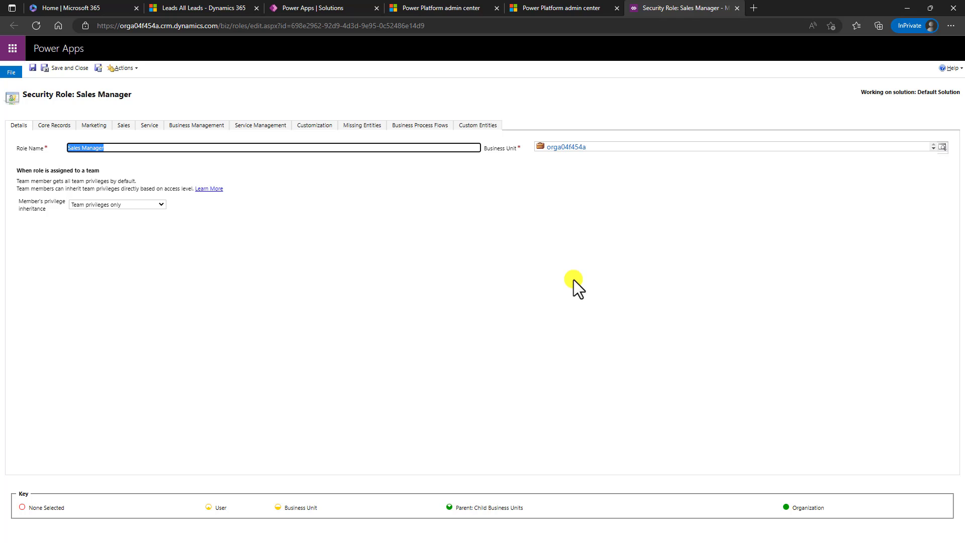
left_click(48, 128)
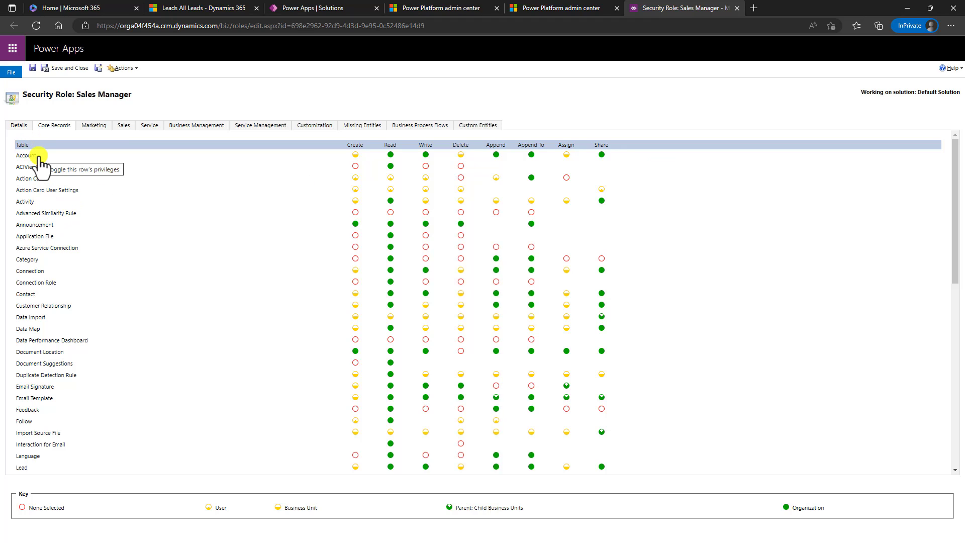
- Compare the Sales Manager role's Core Records and Marketing privileges
scroll(38, 417, "down", 10)
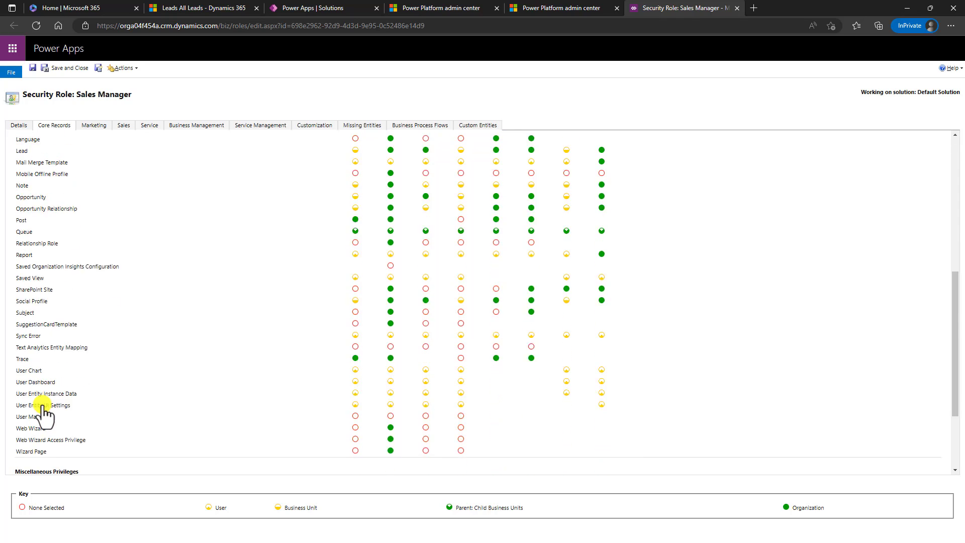
scroll(43, 412, "up", 8)
scroll(42, 413, "up", 3)
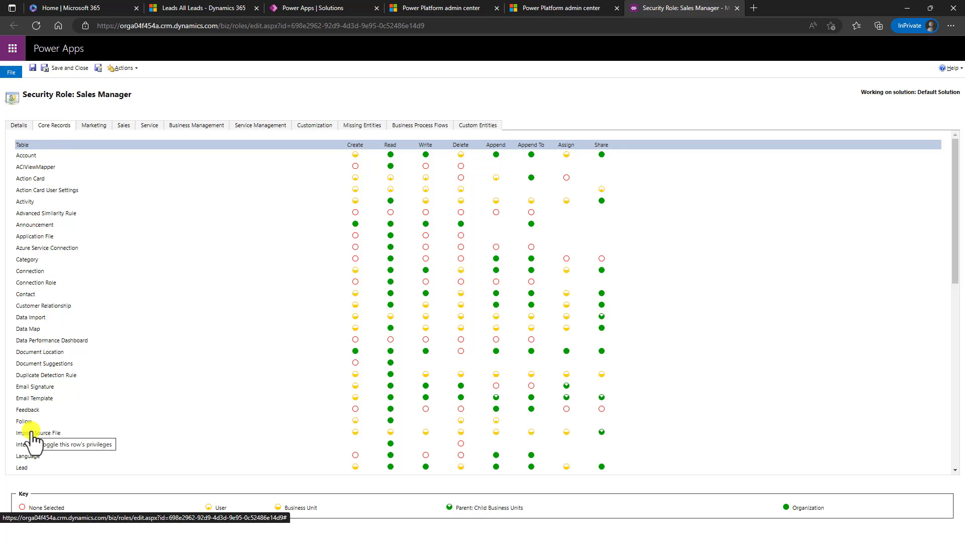
left_click(94, 126)
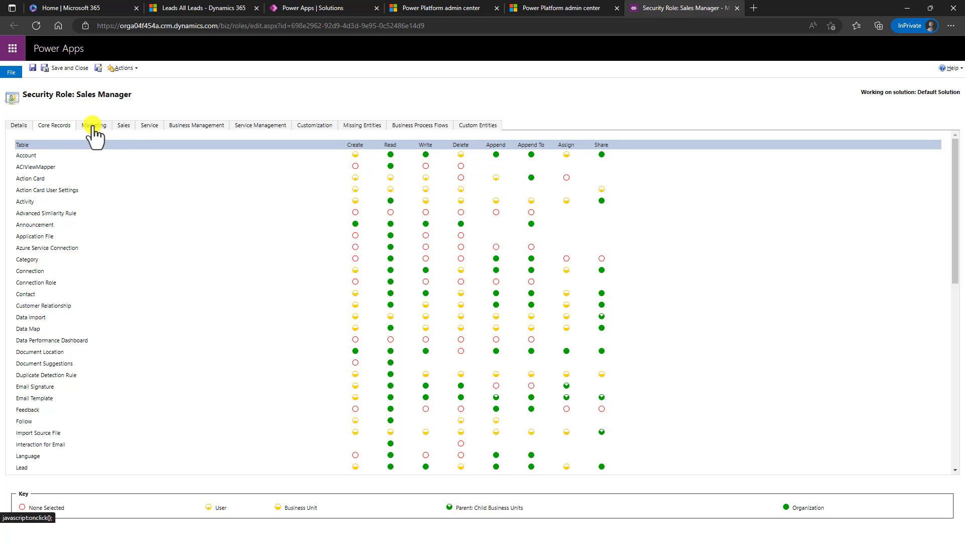
left_click(65, 127)
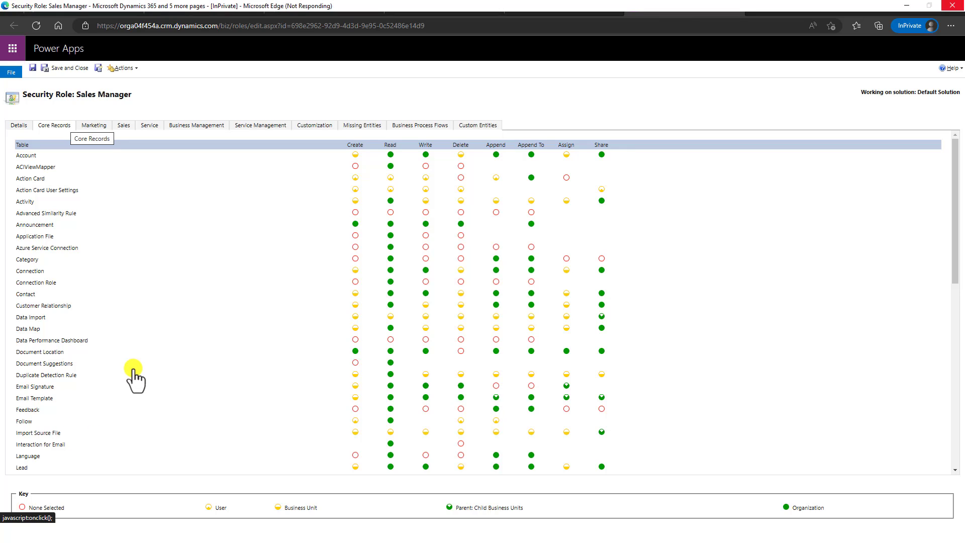
left_click(94, 127)
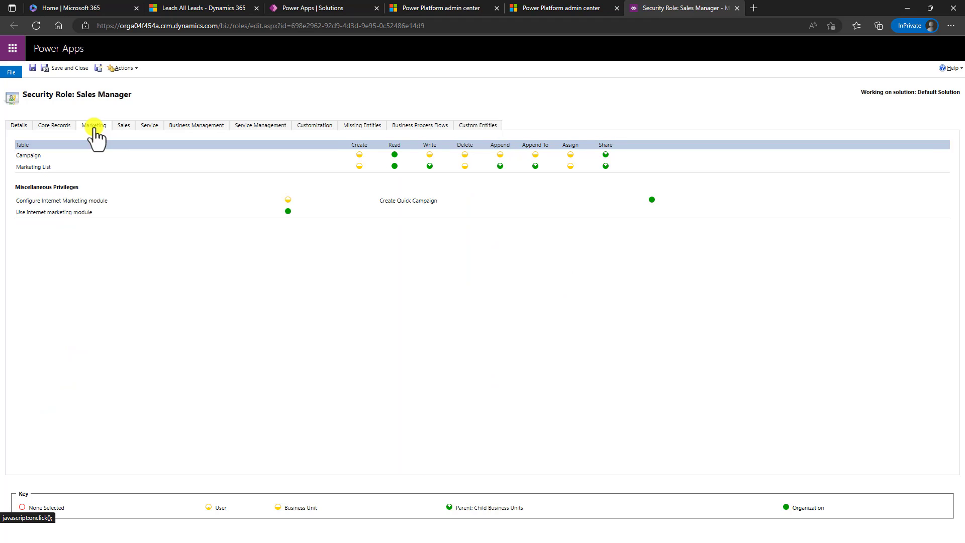
- Review its Sales and Service privileges, ending on Business Management
left_click(130, 126)
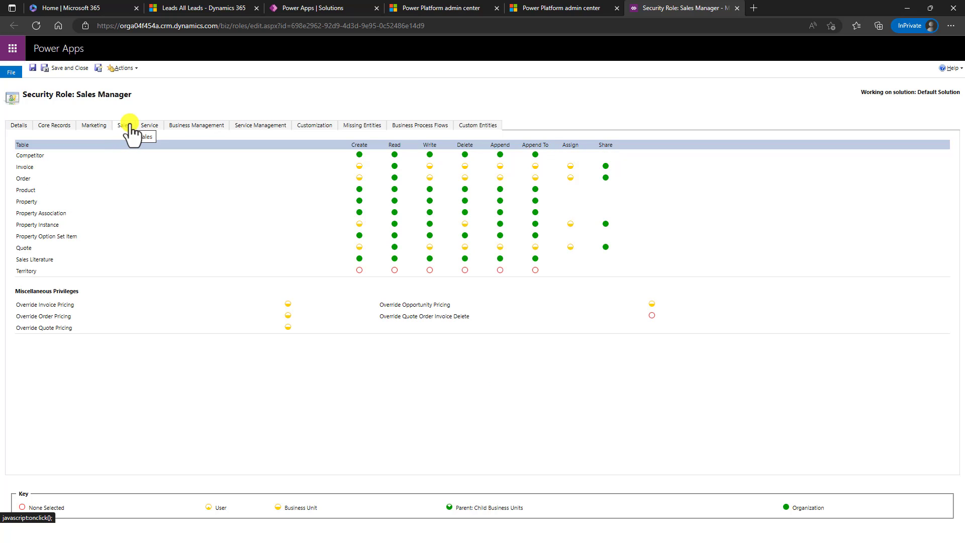
left_click(145, 127)
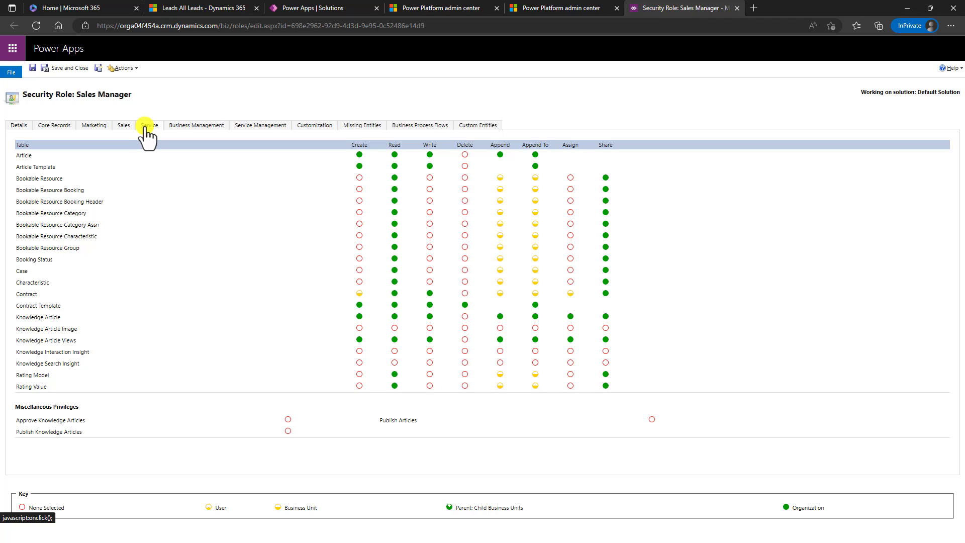
left_click(203, 127)
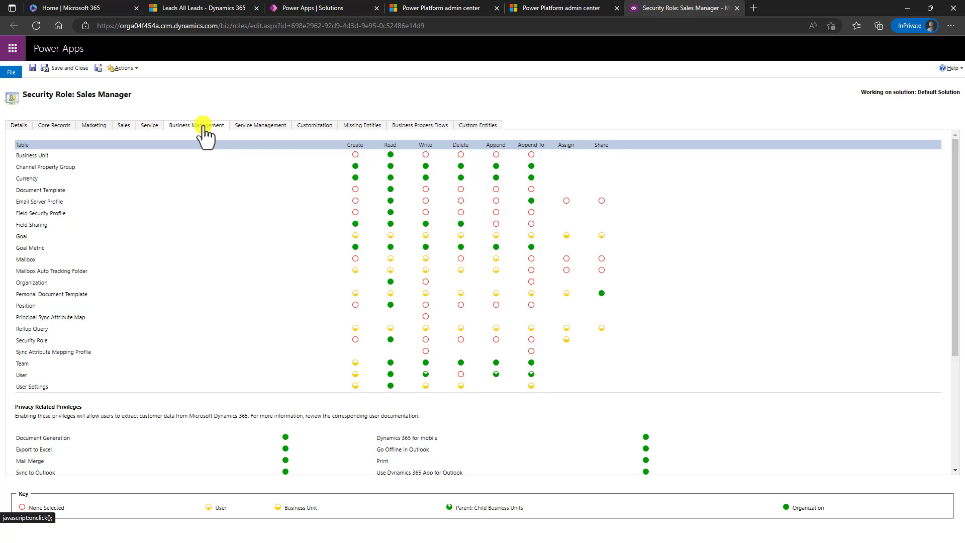
- Review Sales Manager's Customization privileges, then show its Custom Entities privileges list
left_click(325, 132)
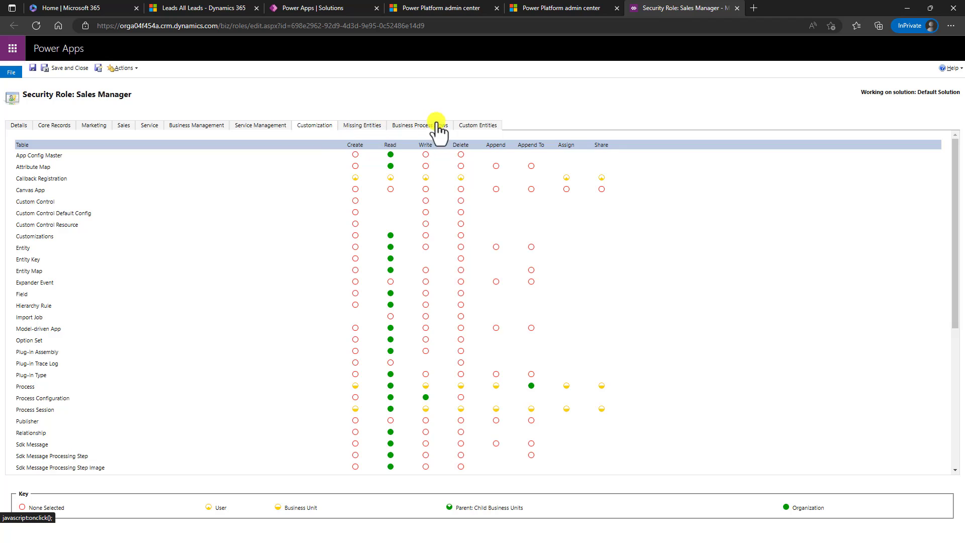
left_click(491, 126)
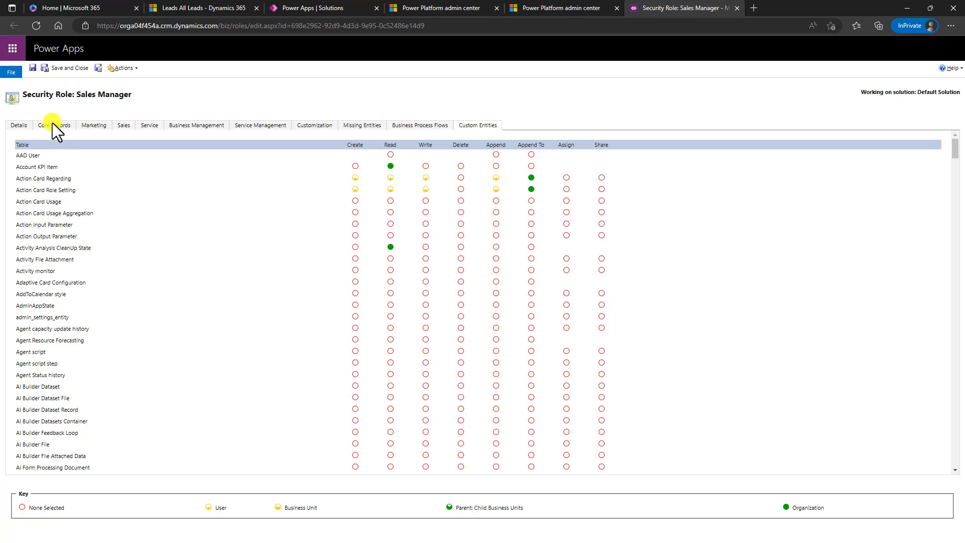
- On Core Records, set Sales Manager's Account Read access to None Selected, then return to All Leads
left_click(65, 129)
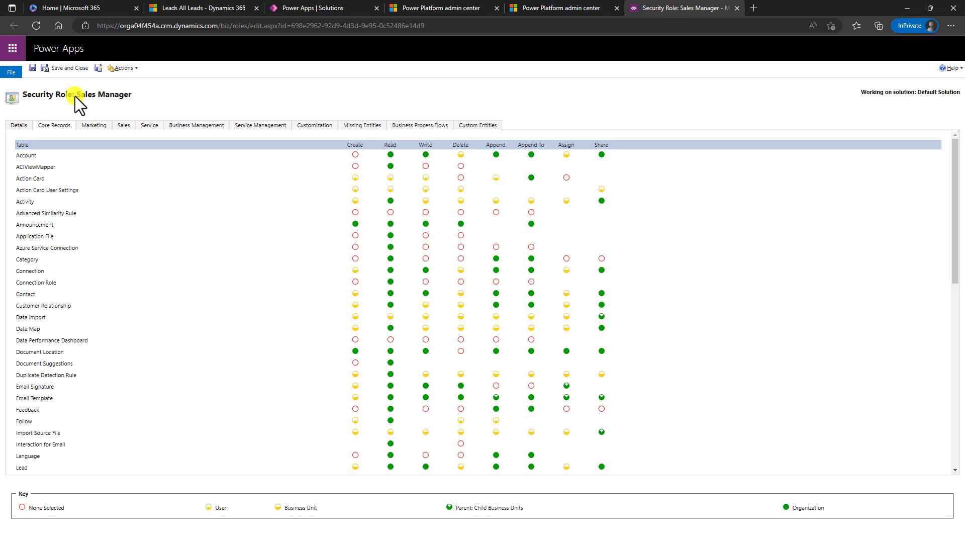
left_click_drag(107, 101, 134, 98)
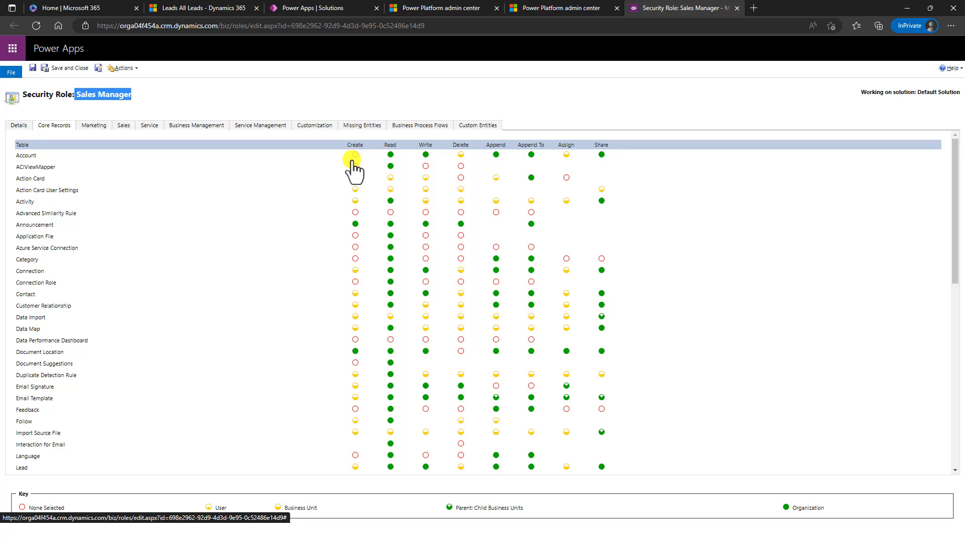
left_click(391, 156)
left_click(213, 6)
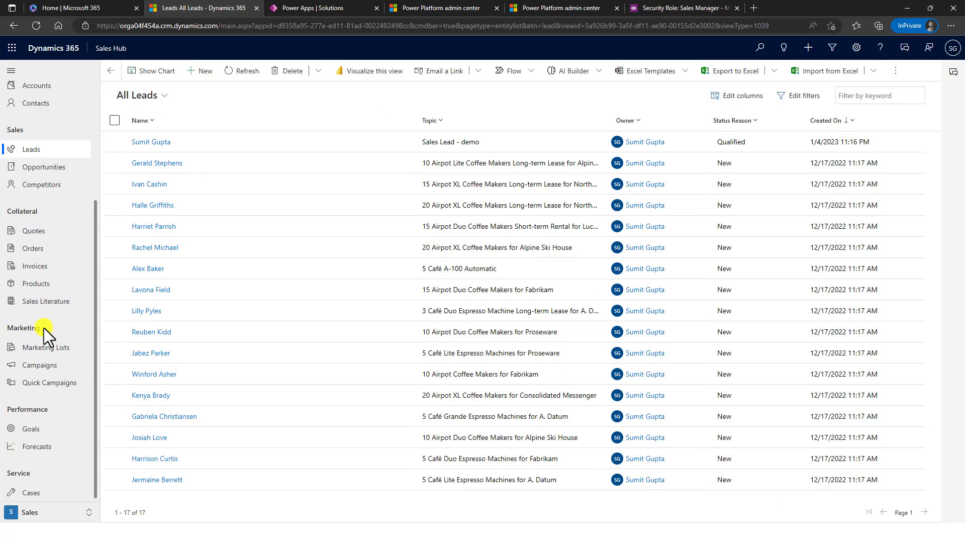
- Go back from the All Leads list to the Sales Manager security role editor
scroll(44, 327, "up", 3)
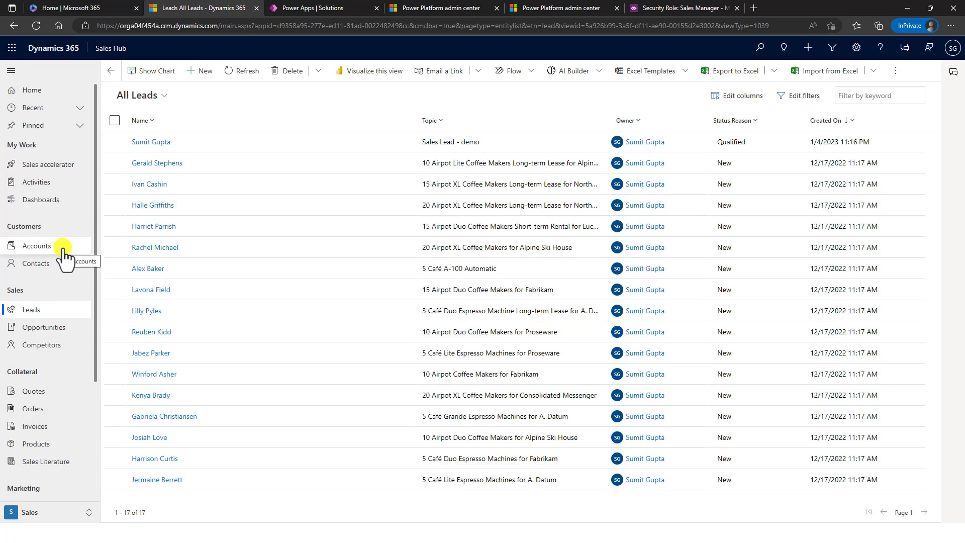
left_click(672, 8)
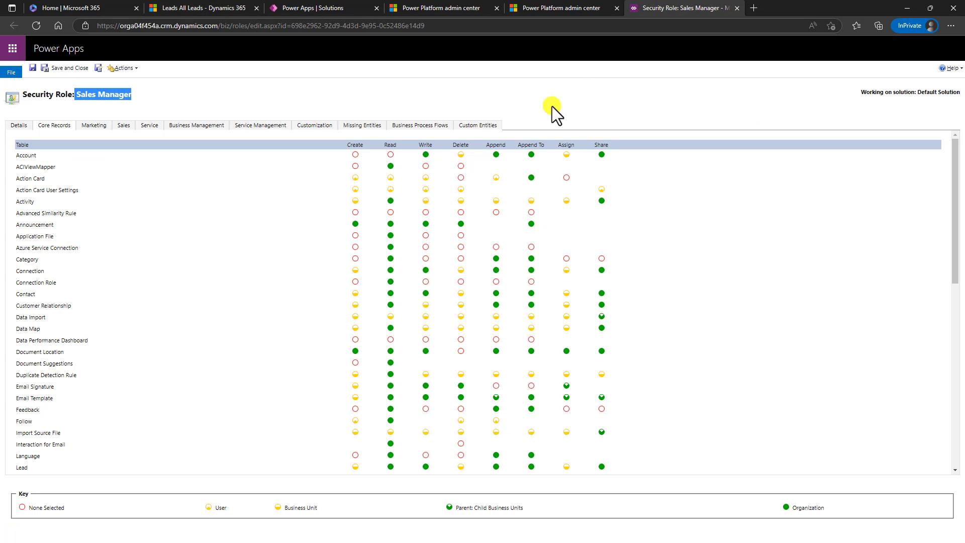
- Set Account Write and Delete to None Selected, and cycle Account Read back to none
left_click(427, 166)
left_click(429, 155)
left_click(462, 156)
left_click(403, 158)
left_click(403, 158)
- After rechecking All Leads, raise Account Read to Parent: Child Business Units and open Actions
mouse_move(39, 511)
left_click(210, 6)
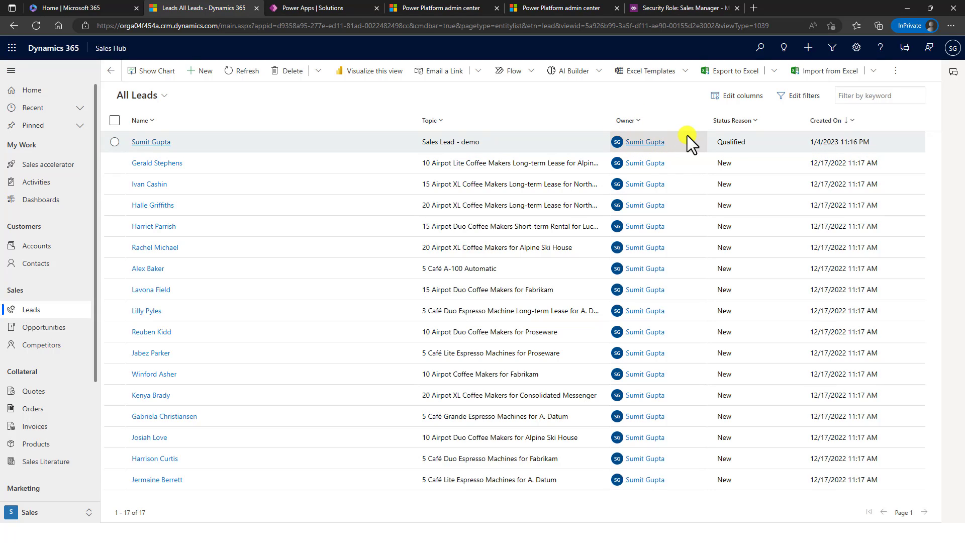
left_click(702, 7)
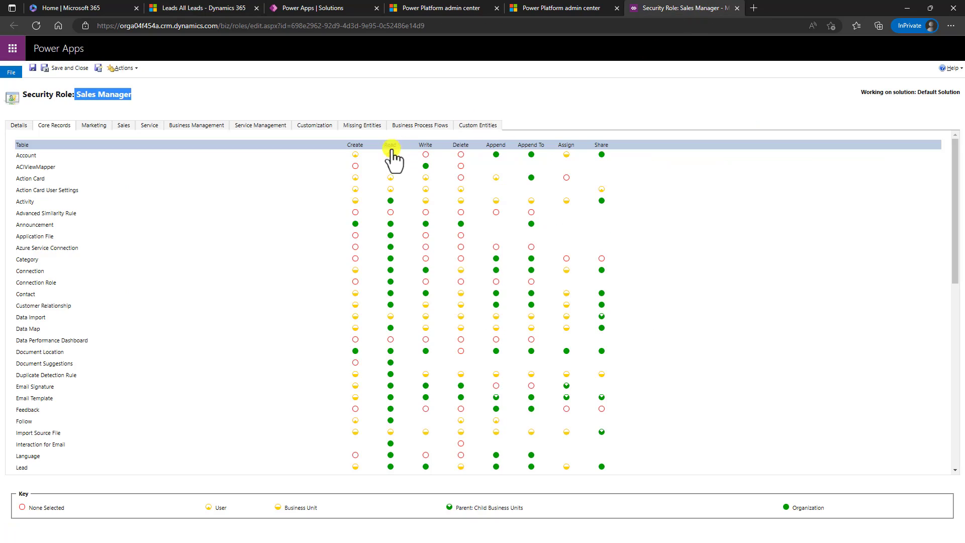
left_click(392, 155)
left_click(405, 157)
left_click(135, 68)
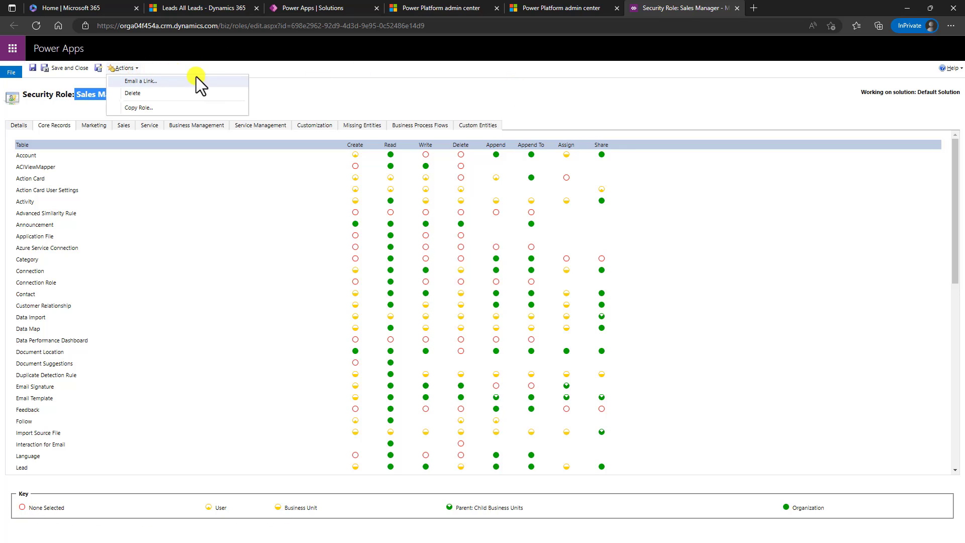
- Choose Copy Role and move the Copy Security Role dialog toward the screen centre
left_click(138, 107)
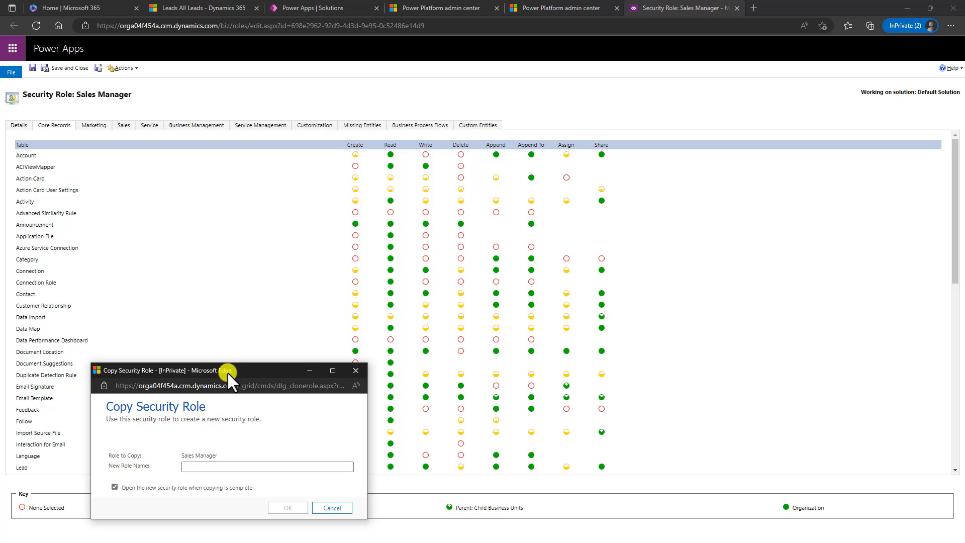
left_click_drag(227, 372, 306, 255)
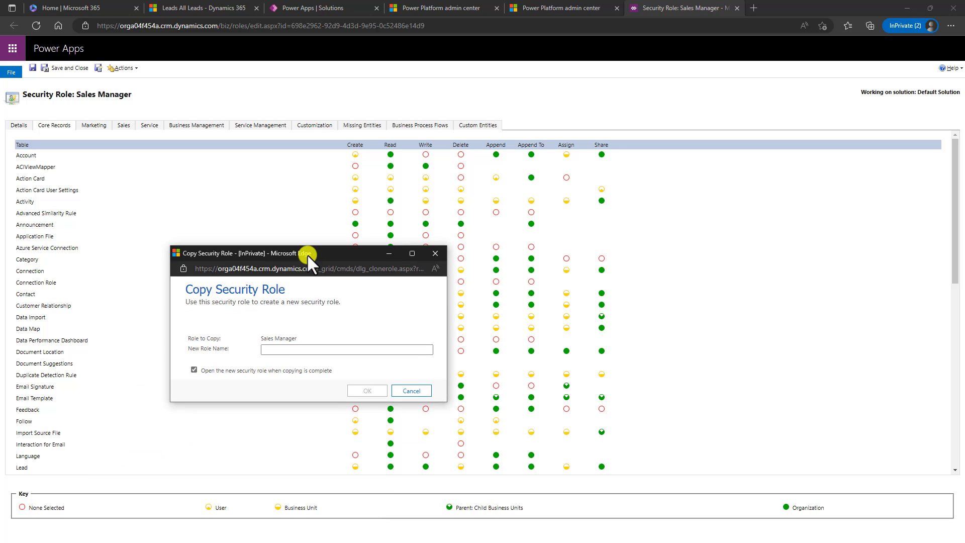
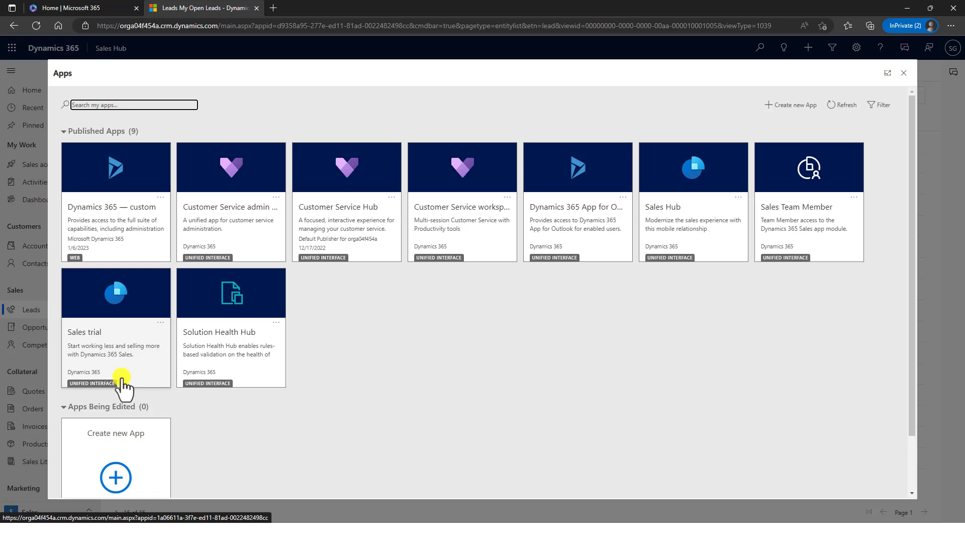
- Launch the Sales Hub app and show the My Open Leads view
left_click(709, 221)
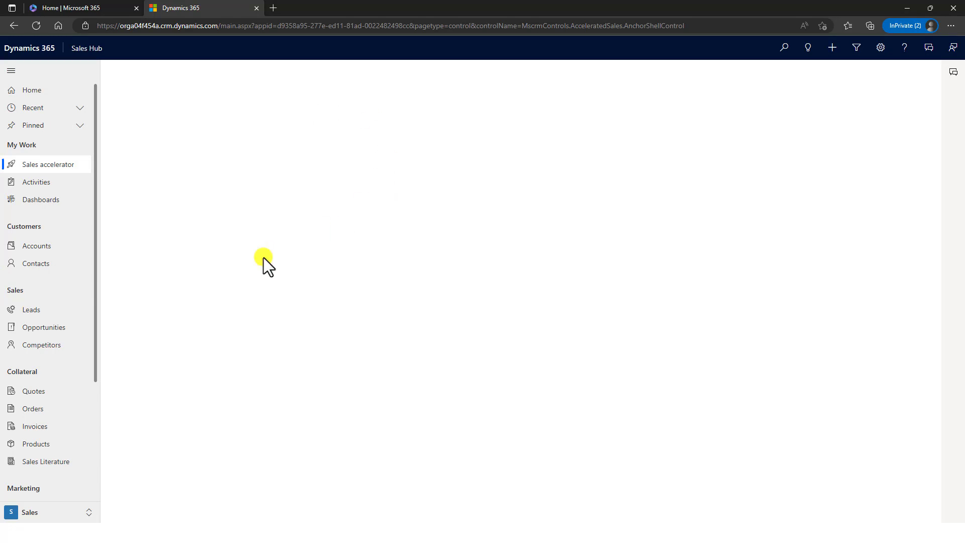
left_click(42, 313)
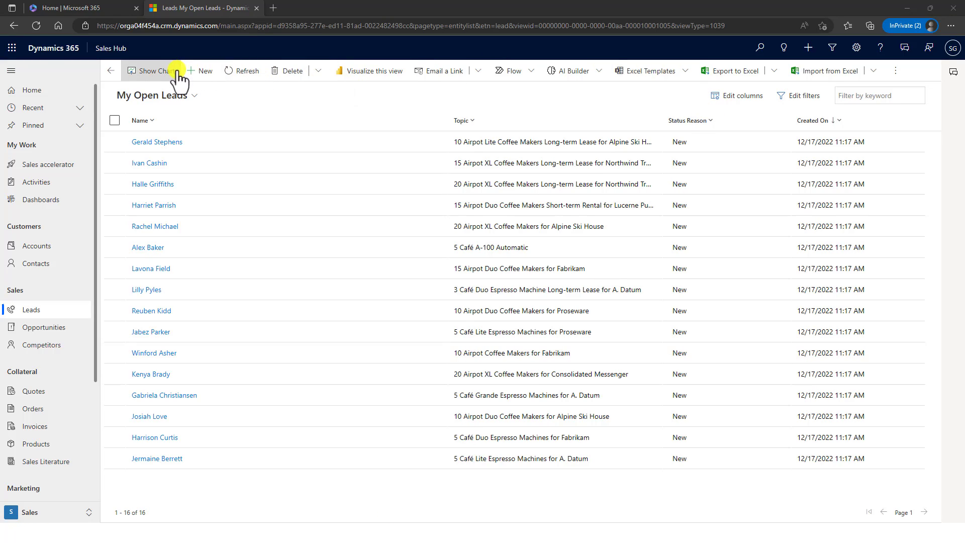
- Start a new lead and inspect the Qualify stage contact and account lookups
left_click(207, 72)
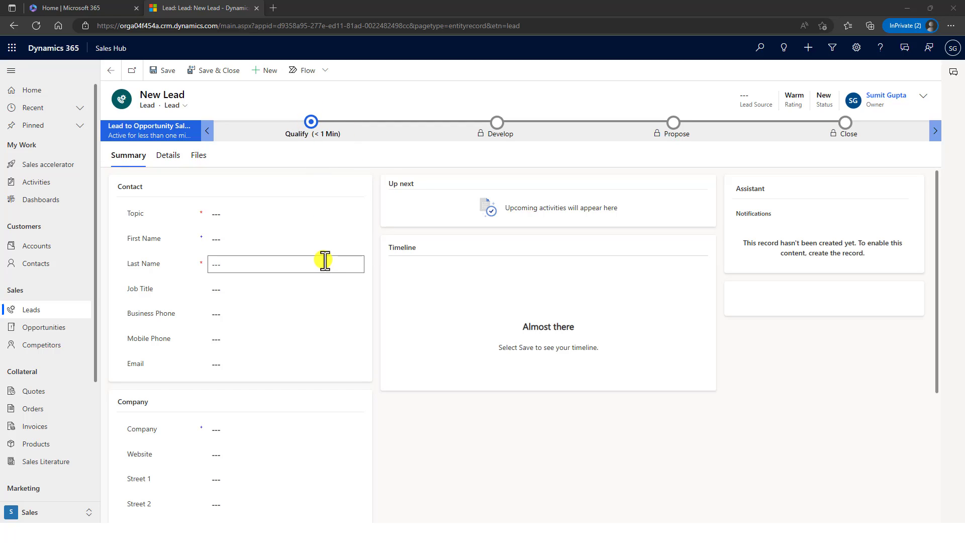
left_click(309, 128)
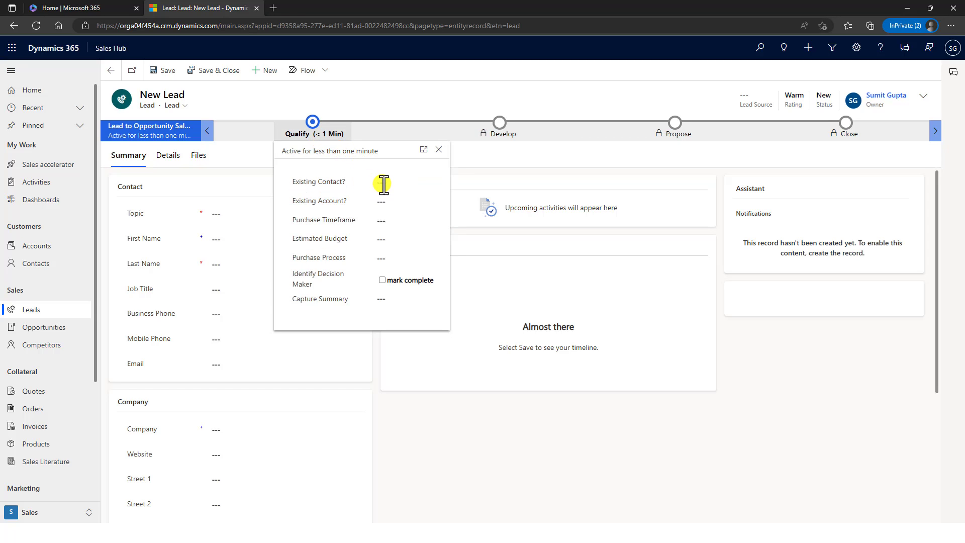
left_click(384, 182)
left_click(384, 184)
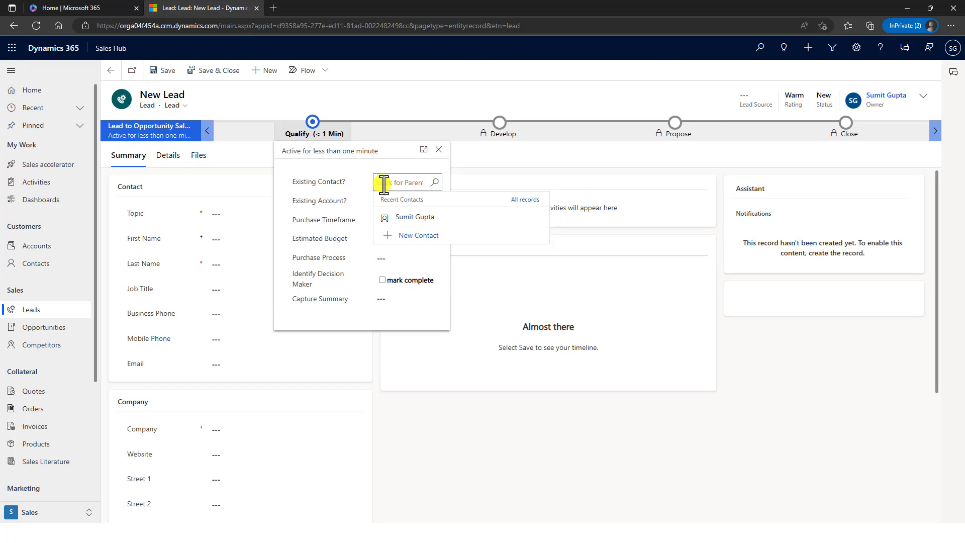
left_click(333, 212)
left_click(411, 206)
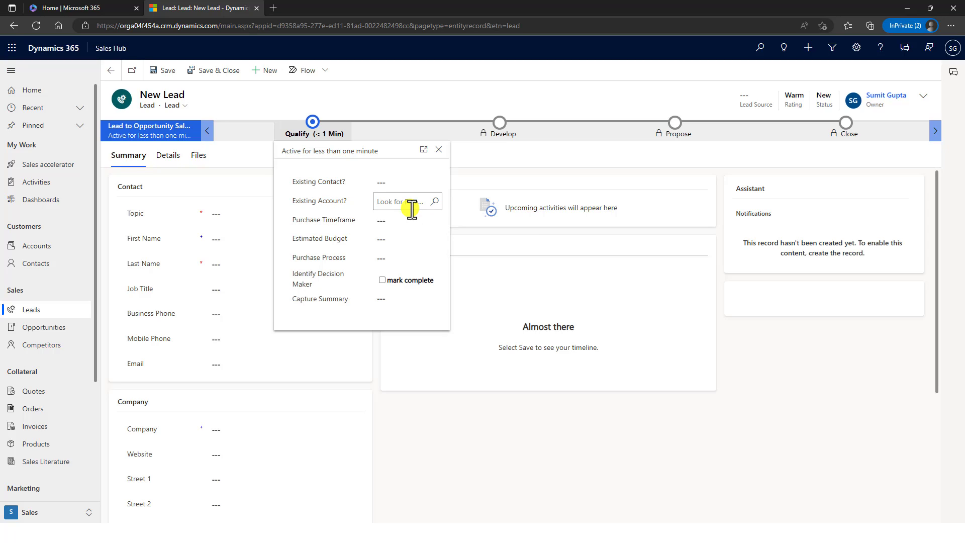
- Review the purchase timeframe, budget and purchase process fields, then close the Qualify flyout
left_click(390, 222)
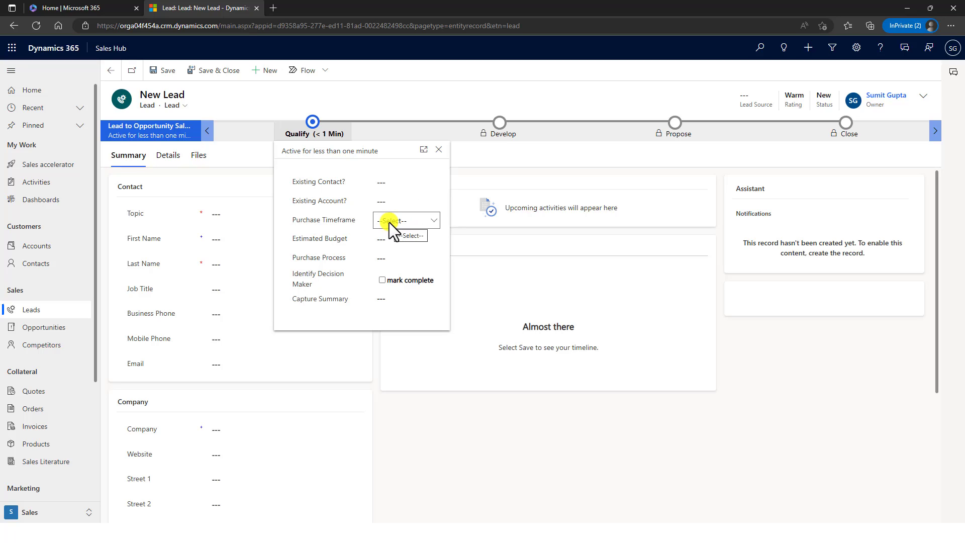
left_click(384, 242)
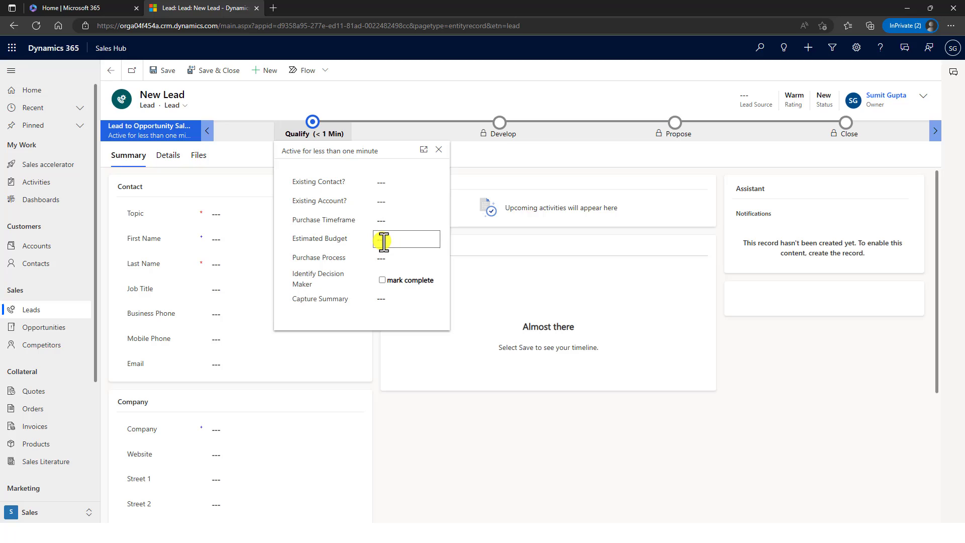
left_click(385, 258)
left_click(385, 262)
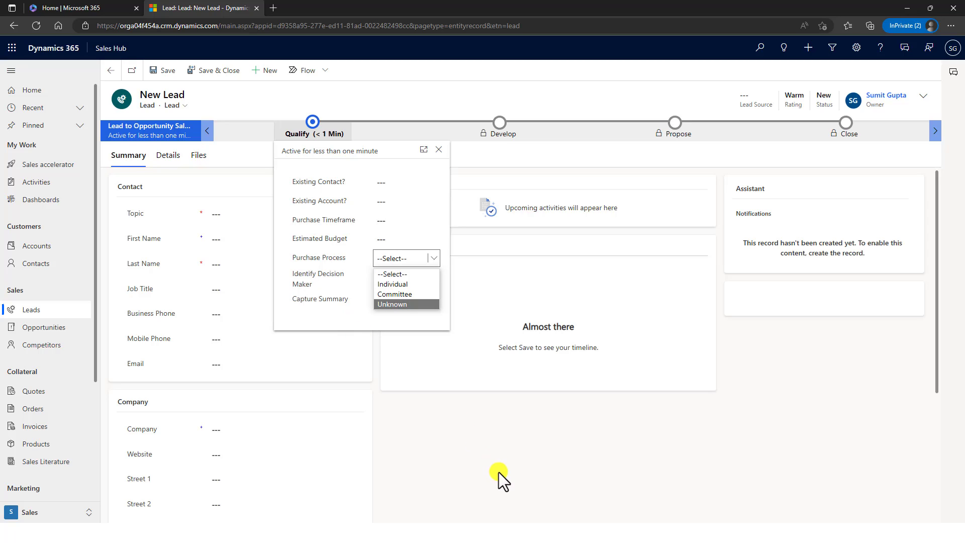
left_click(369, 363)
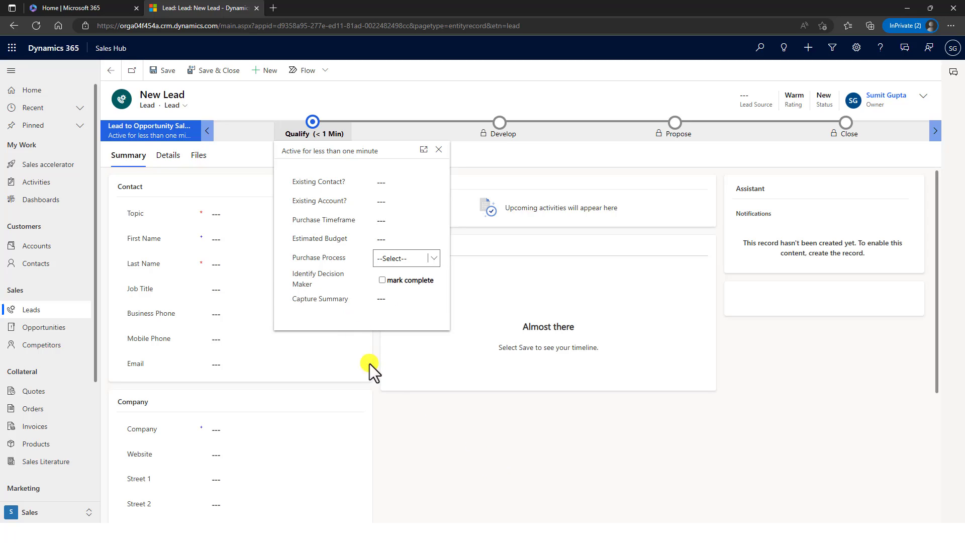
left_click(439, 149)
left_click(221, 214)
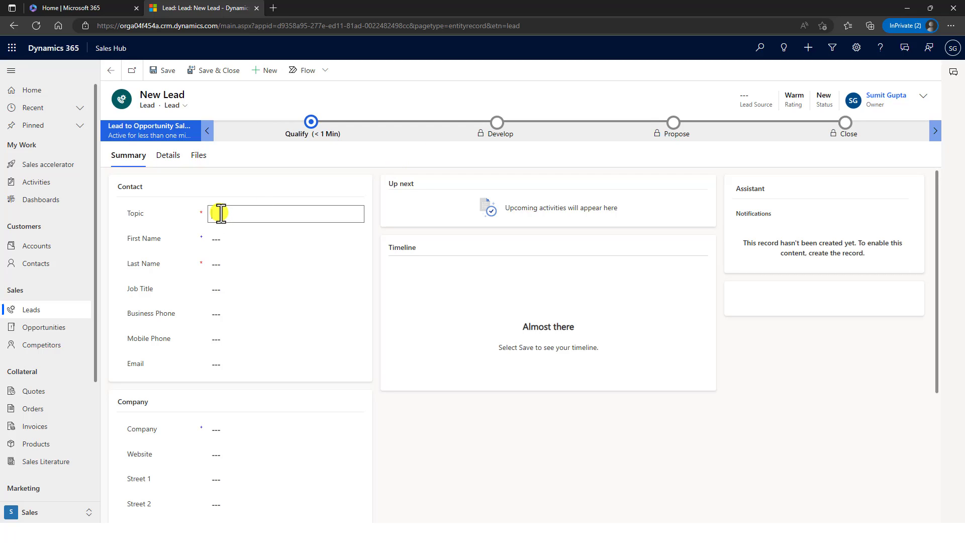
- Enter topic 'Buy a Car' and the contact's first and last name, leaving business phone empty
type("Buy a Car")
key("Tab")
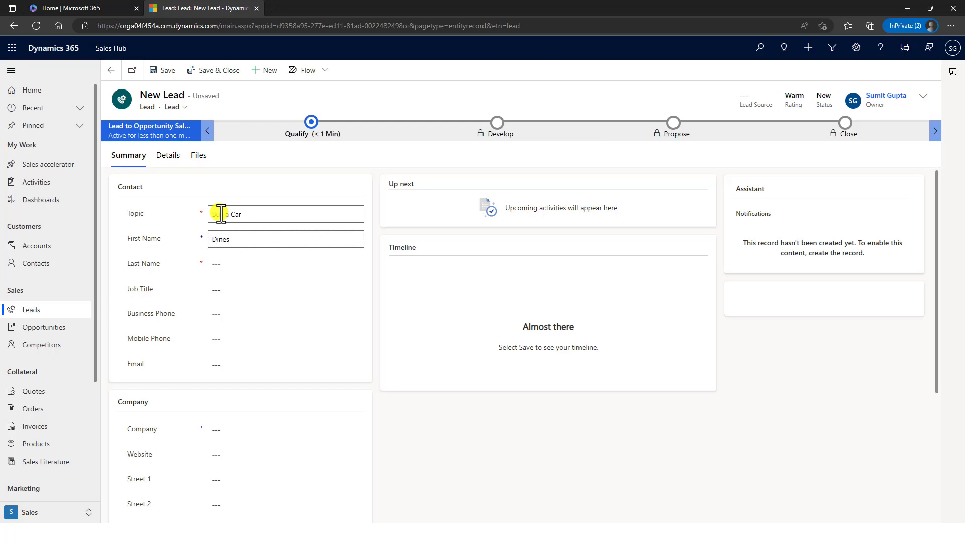
key("Tab")
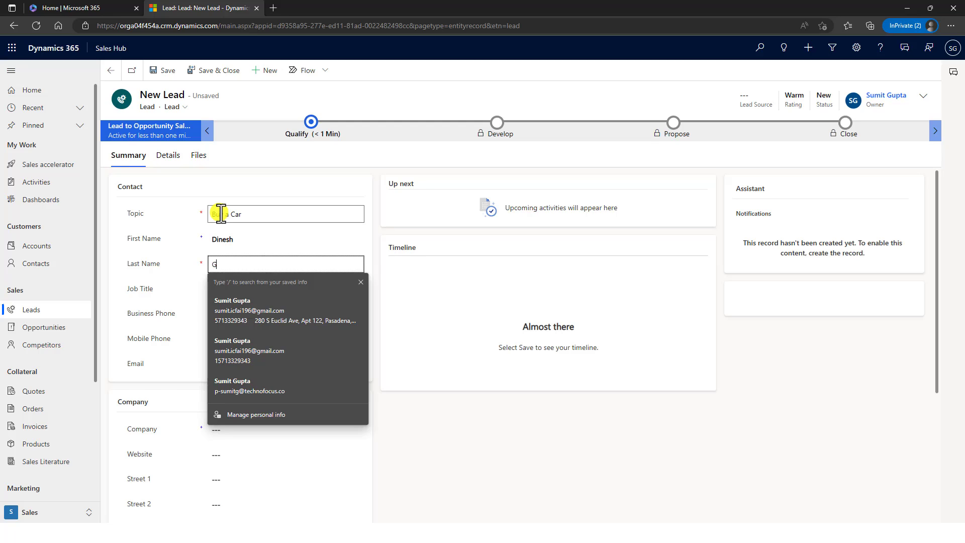
key("Tab")
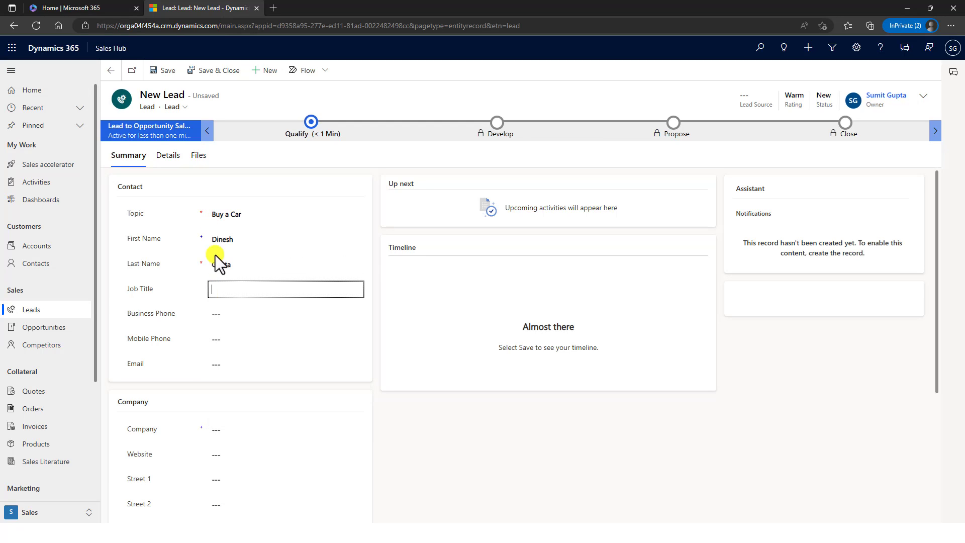
left_click(235, 314)
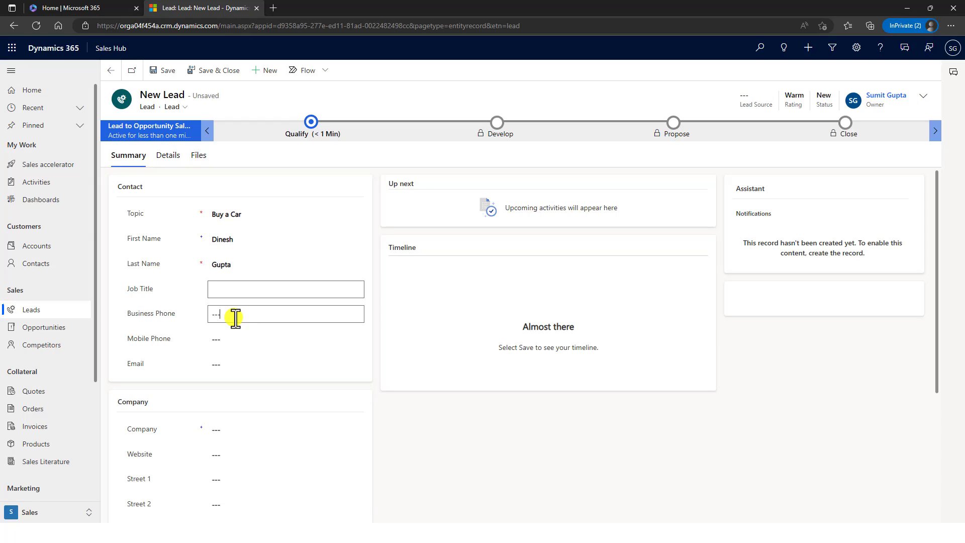
left_click(513, 470)
- Enter the lead's e-mail address and correct the typo in its domain
left_click(235, 364)
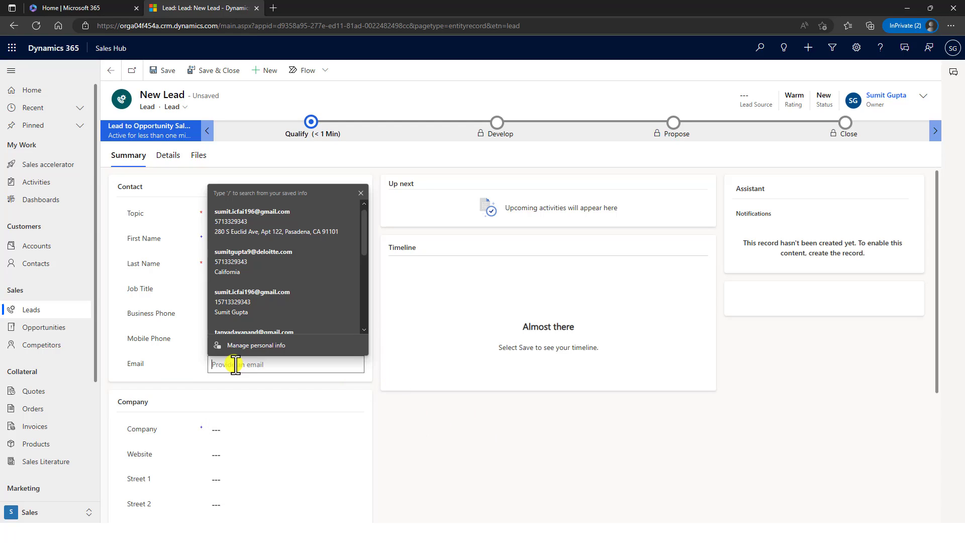
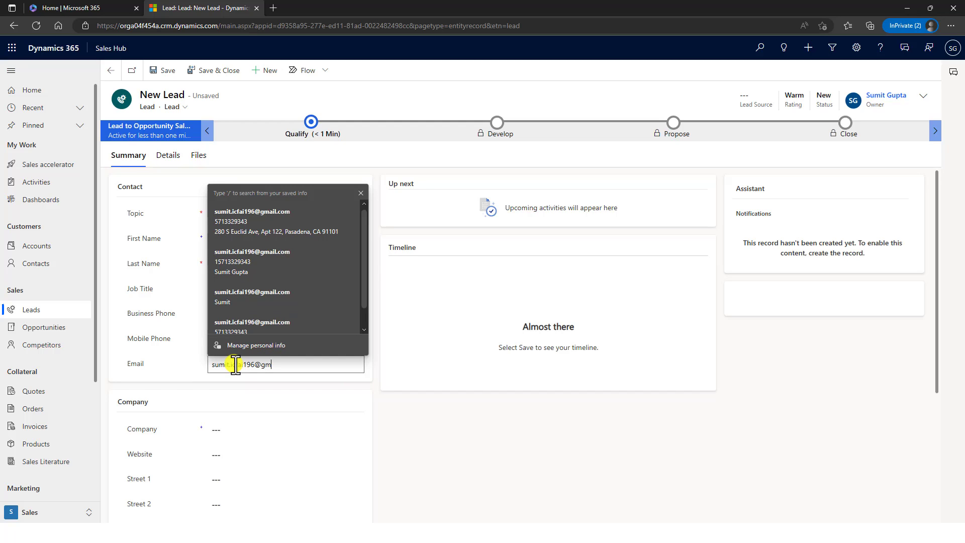
key("Tab")
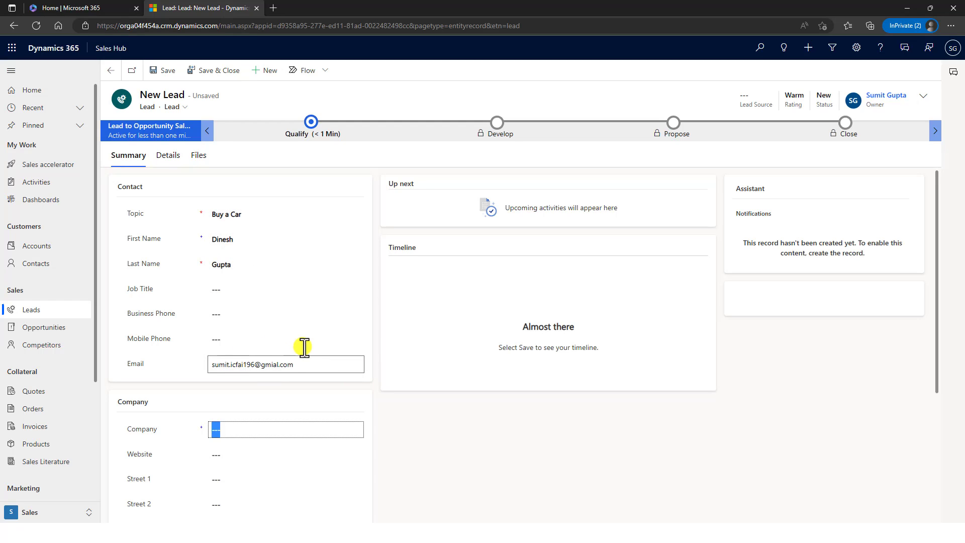
left_click(273, 365)
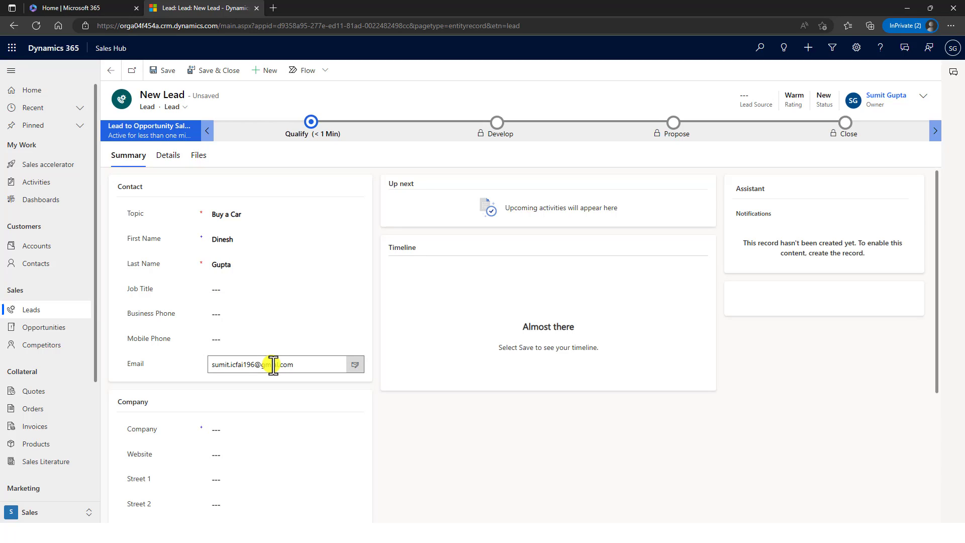
key("BackSpace")
key("Right")
type("i")
key("BackSpace")
type("a")
left_click(254, 432)
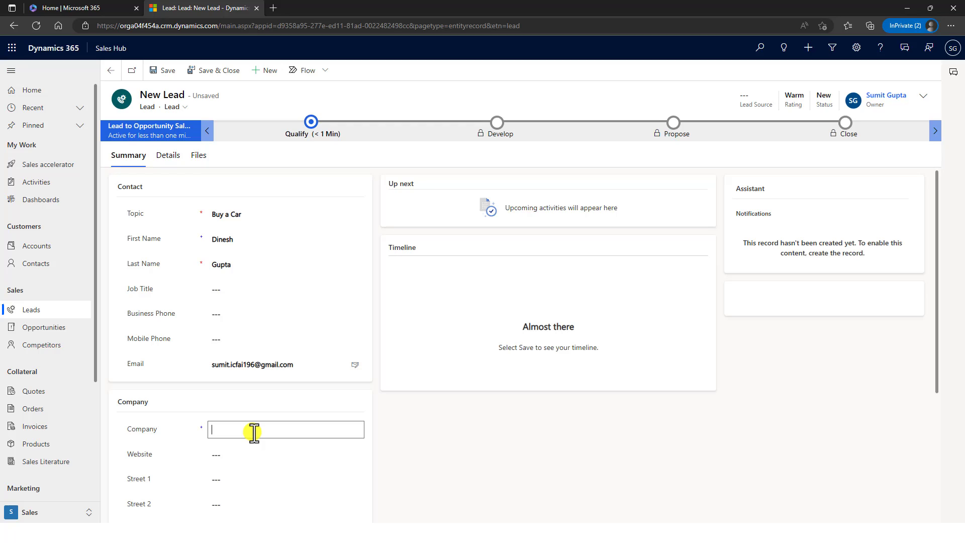
- Fill in company 'Buy a Car Company', website Buyacar.com and Street 1
scroll(255, 400, "down", 3)
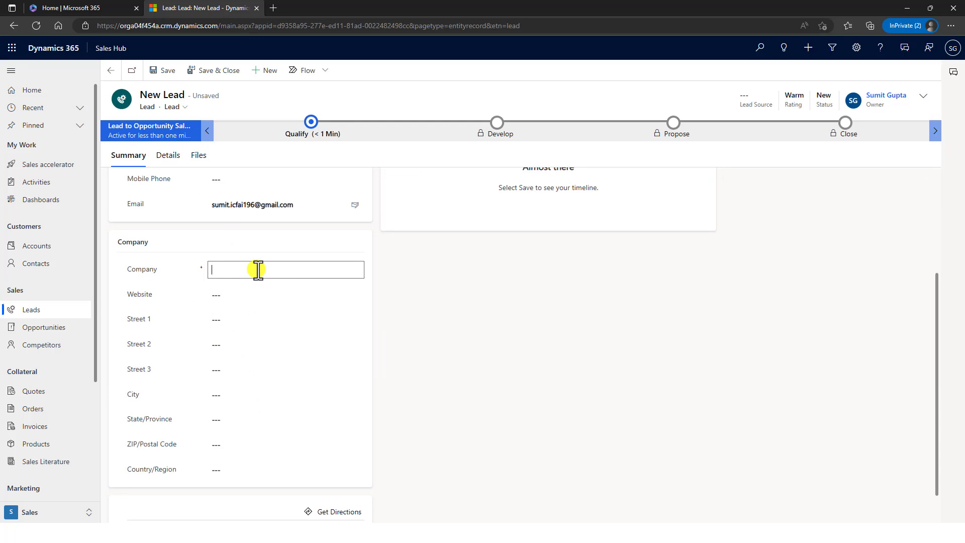
type("Buy")
type(" a Car Com")
type("panu")
type("y")
key("Tab")
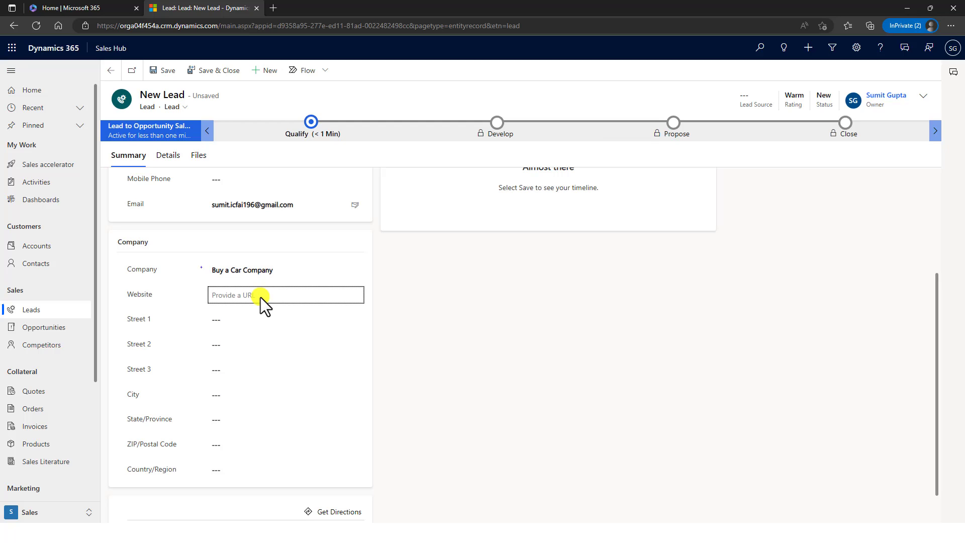
type("Buyacar.com")
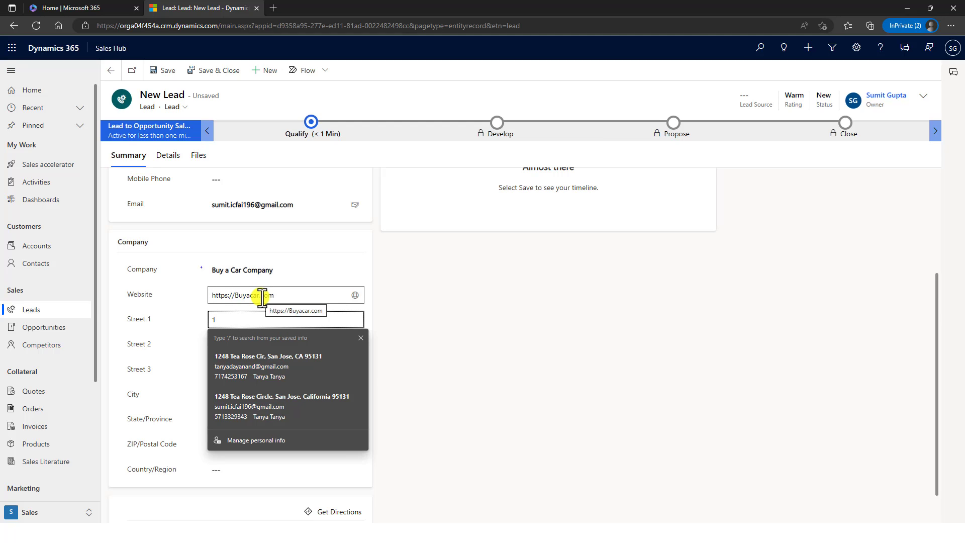
type("289")
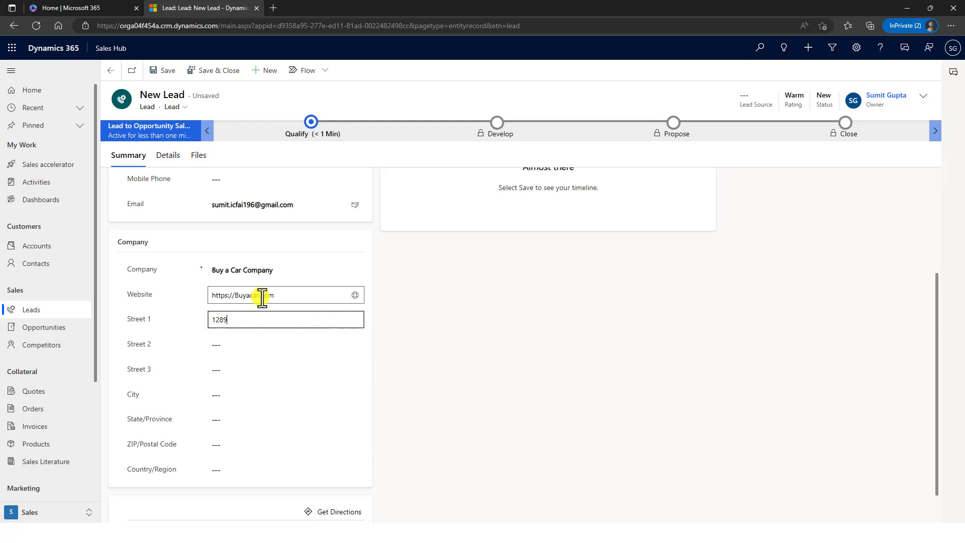
key("Tab")
- Set City LA, State Californoa, ZIP 91101 and Country USA
key("Tab")
key("Tab")
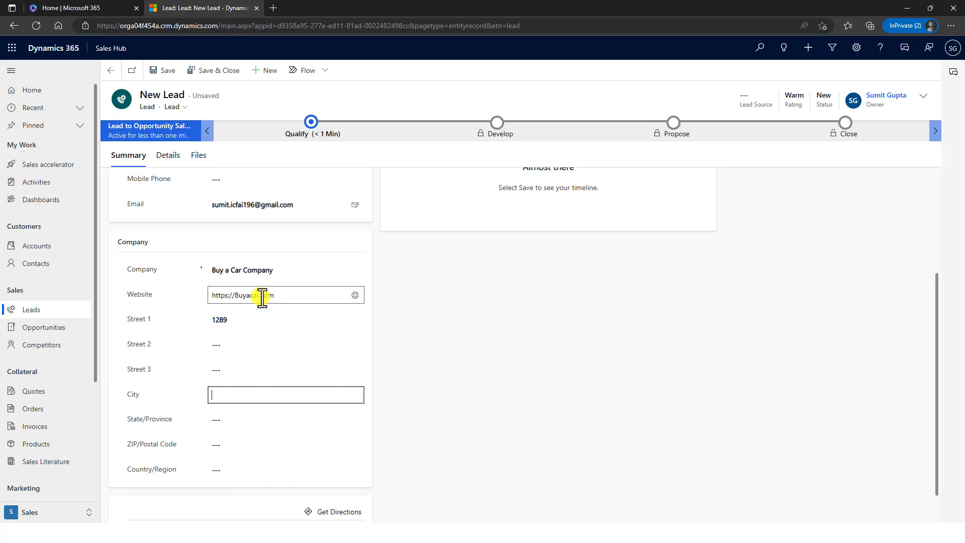
type("California")
key("ctrl+a")
key("BackSpace")
type("LA")
key("Tab")
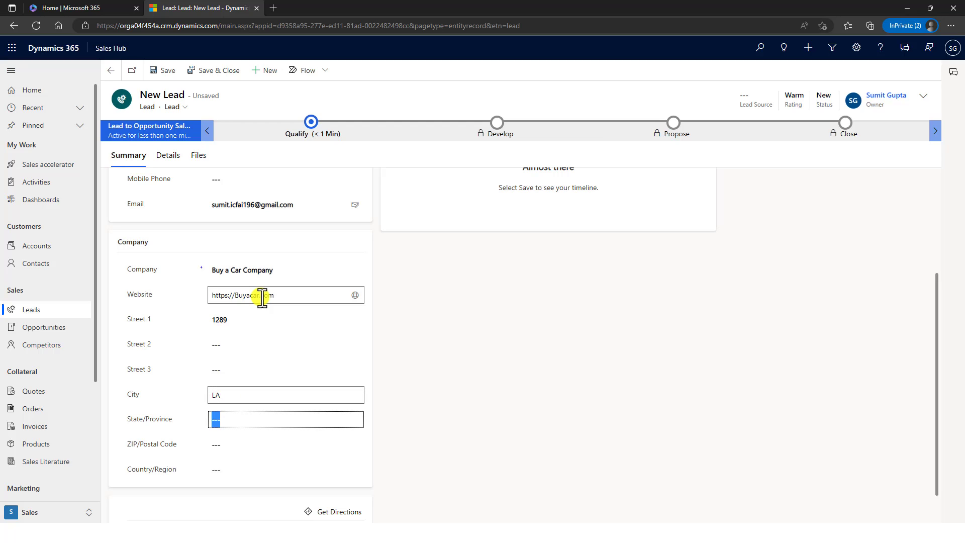
type("Cal")
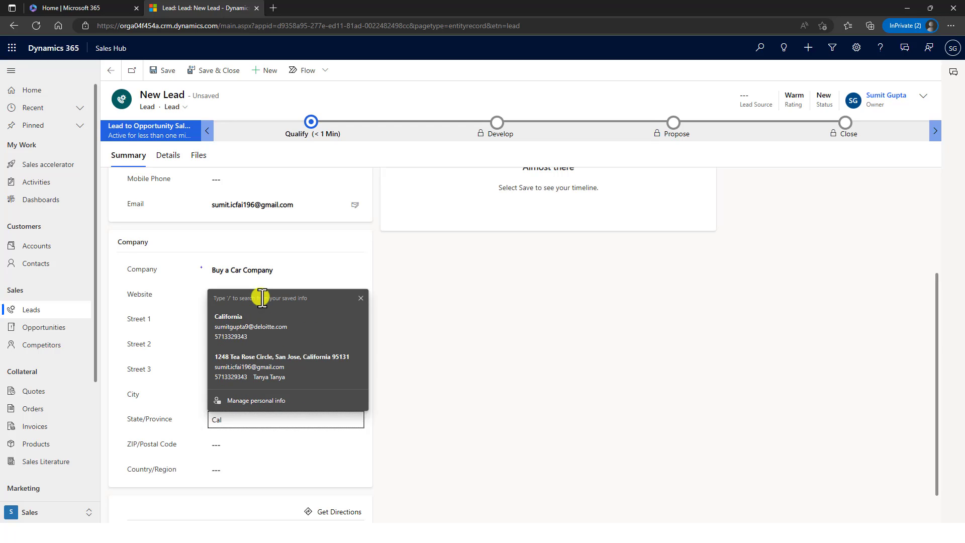
type("ifornoa")
key("Tab")
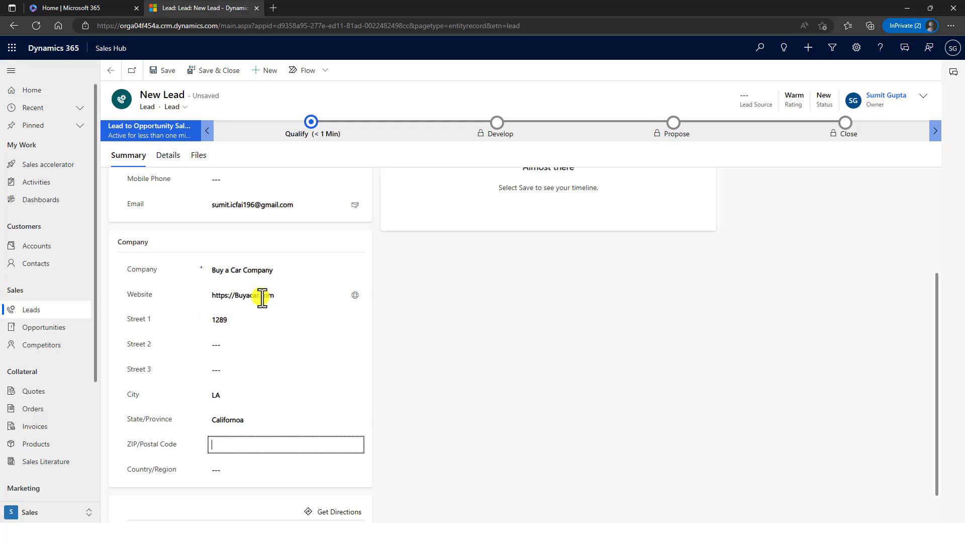
type("91101")
key("Tab")
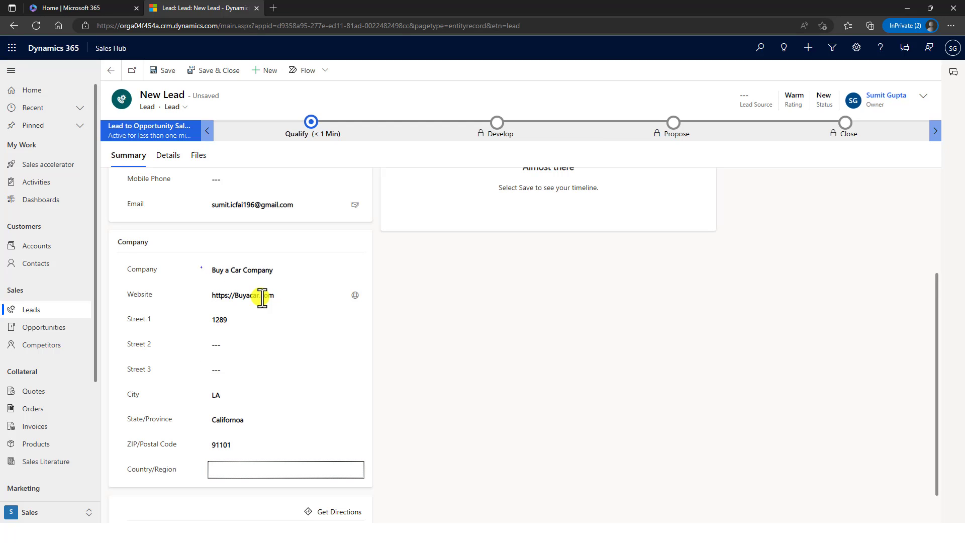
type("USA")
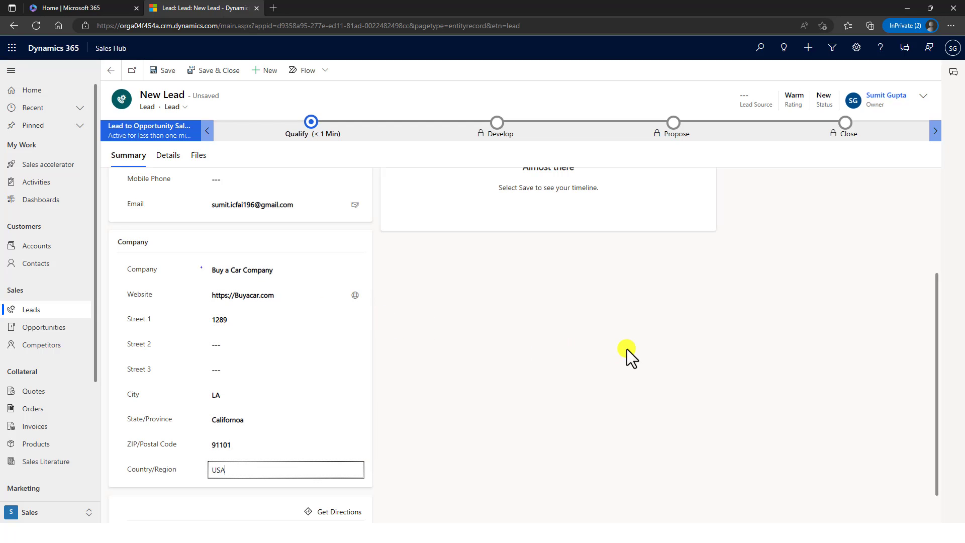
left_click(584, 331)
scroll(485, 290, "up", 4)
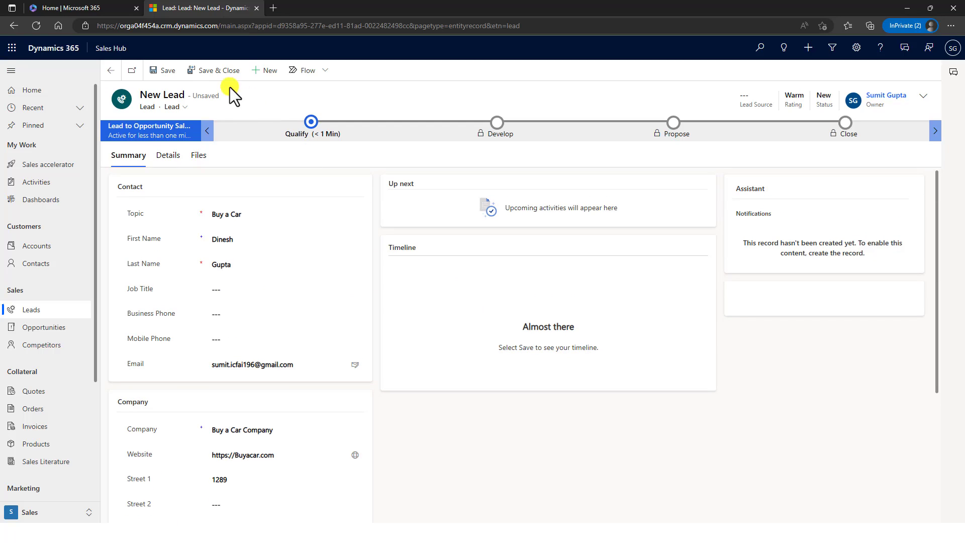
- Save the new lead with its contact and company details
left_click(162, 70)
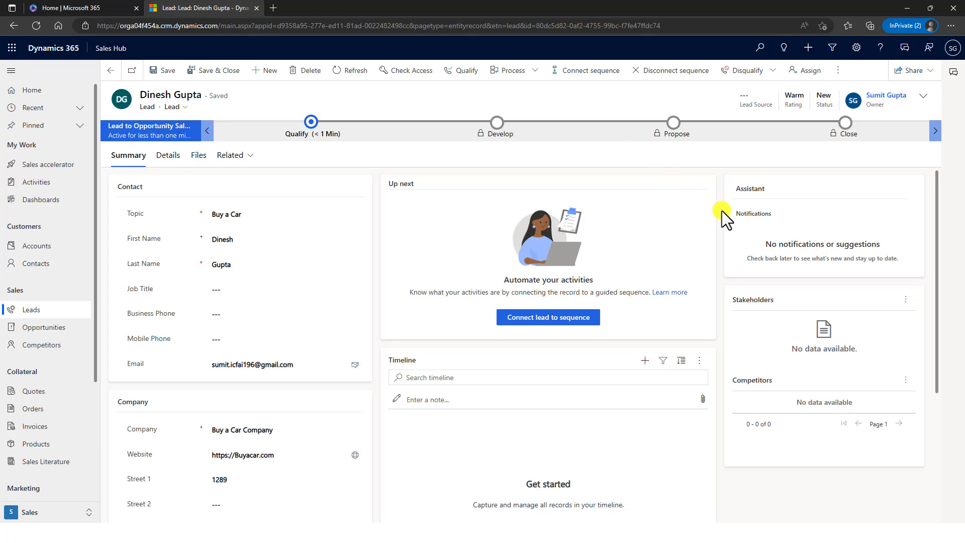
scroll(722, 210, "down", 4)
scroll(713, 209, "up", 1)
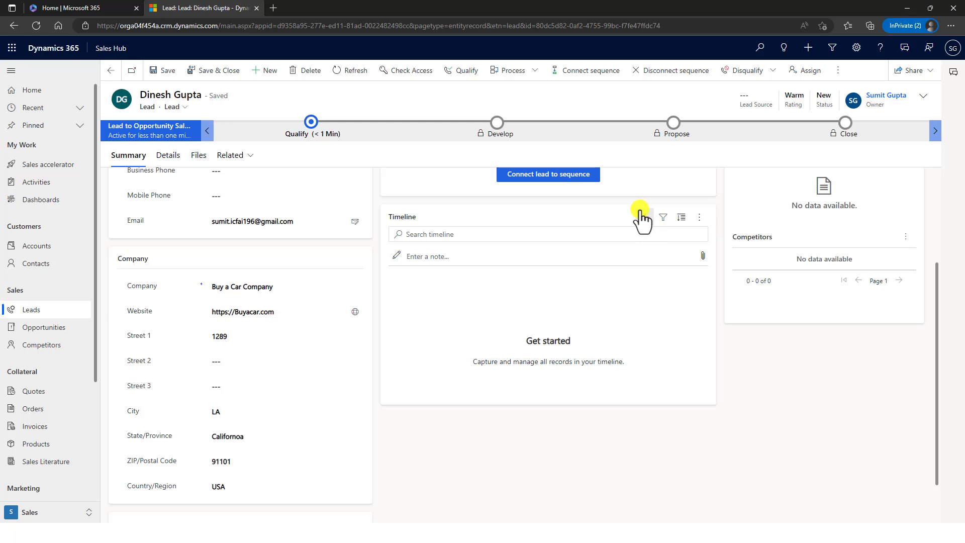
left_click(641, 216)
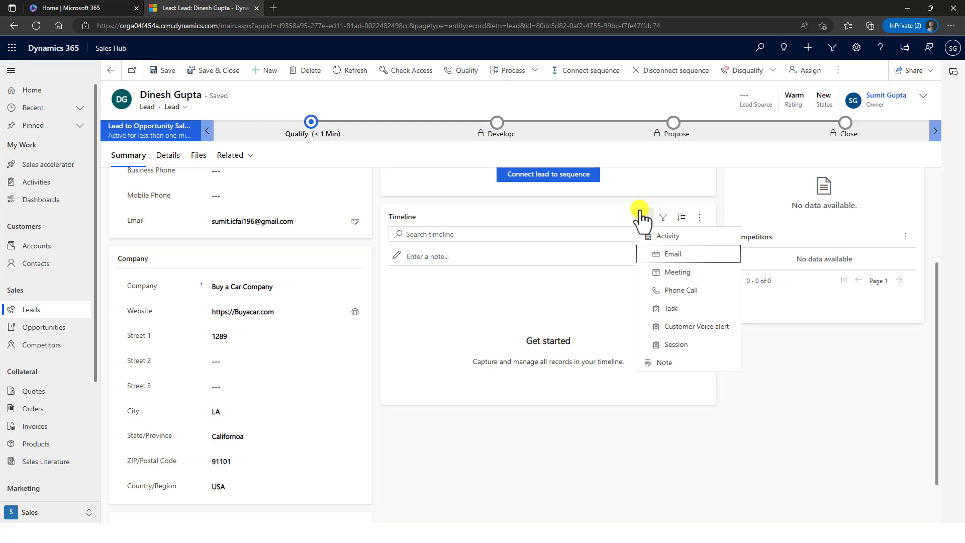
- Log a phone call with a subject and the lead's phone number, due 1/10/2023, and save it
left_click(683, 290)
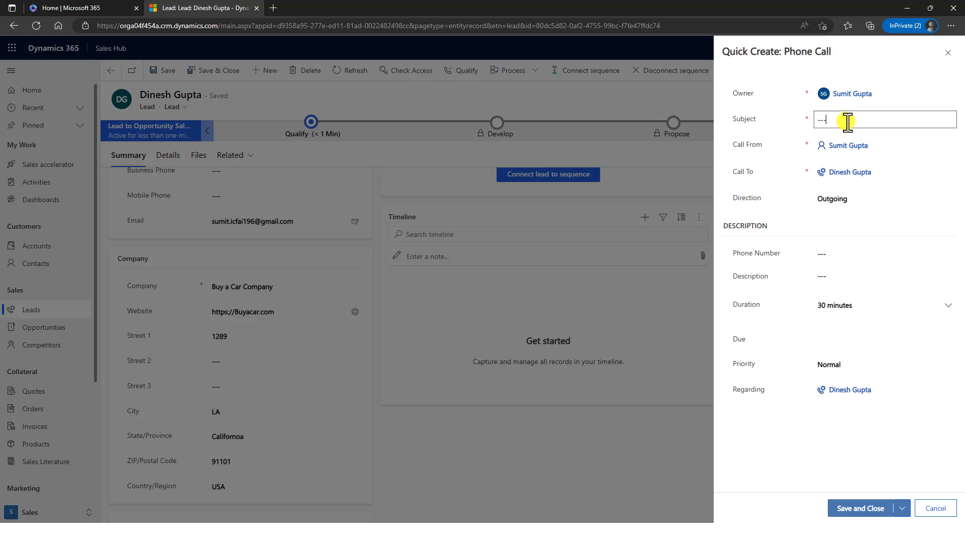
left_click(830, 121)
type("Buy a call Mr Dinesh")
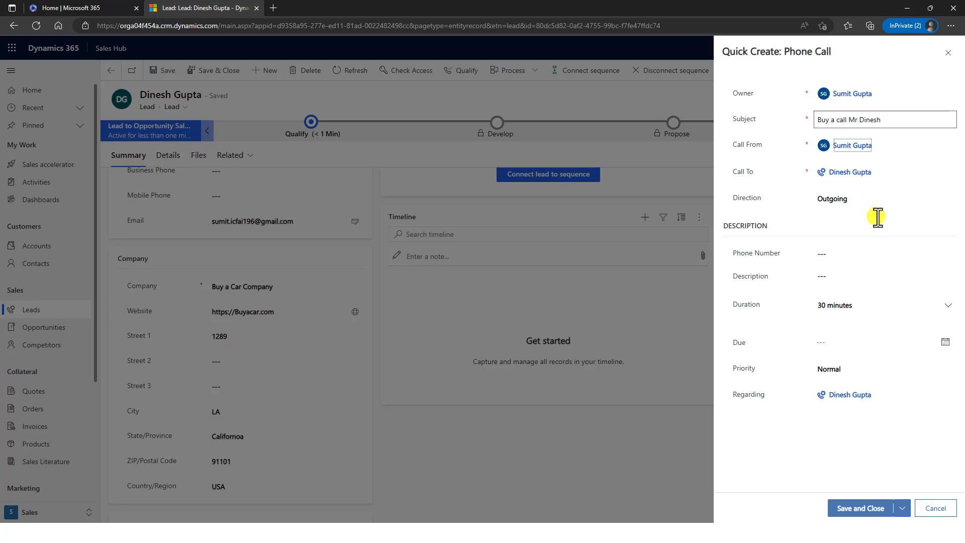
key("Tab")
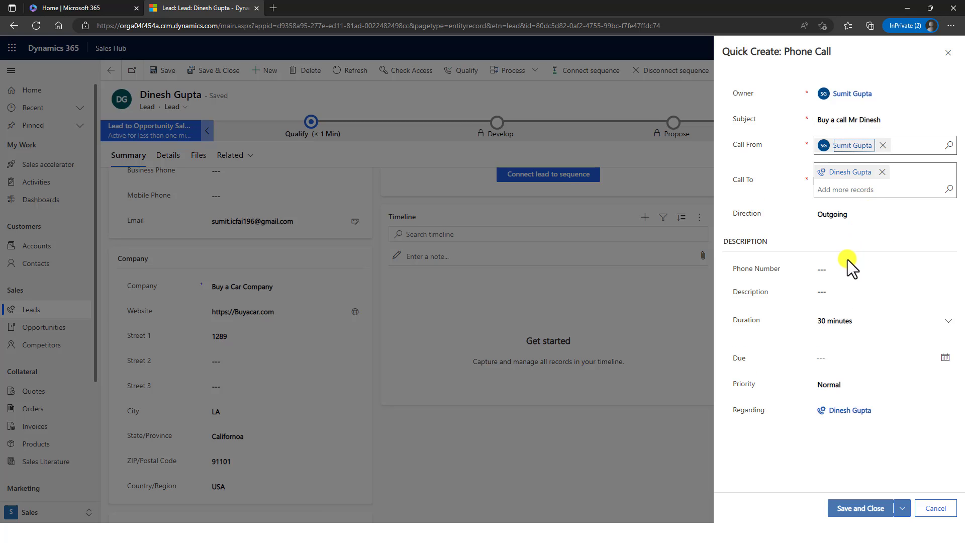
left_click(845, 254)
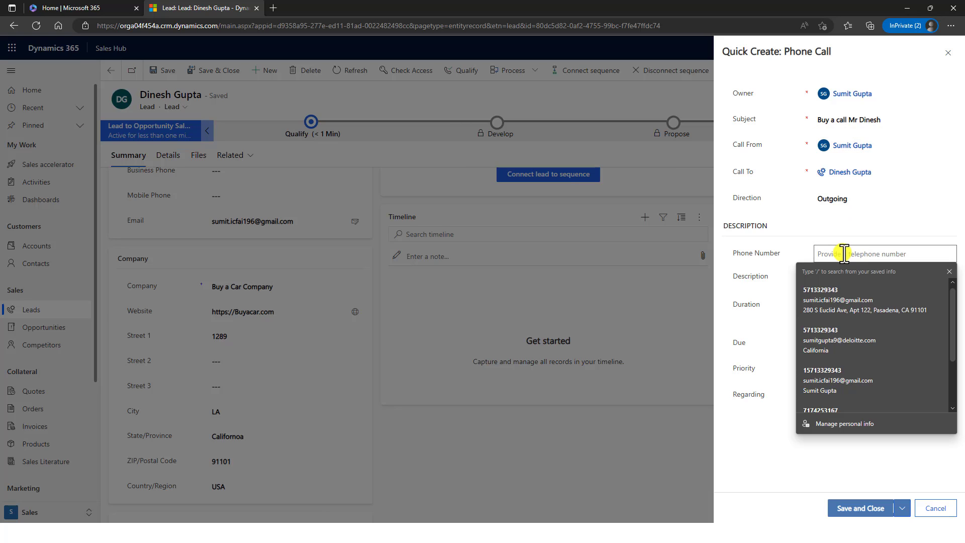
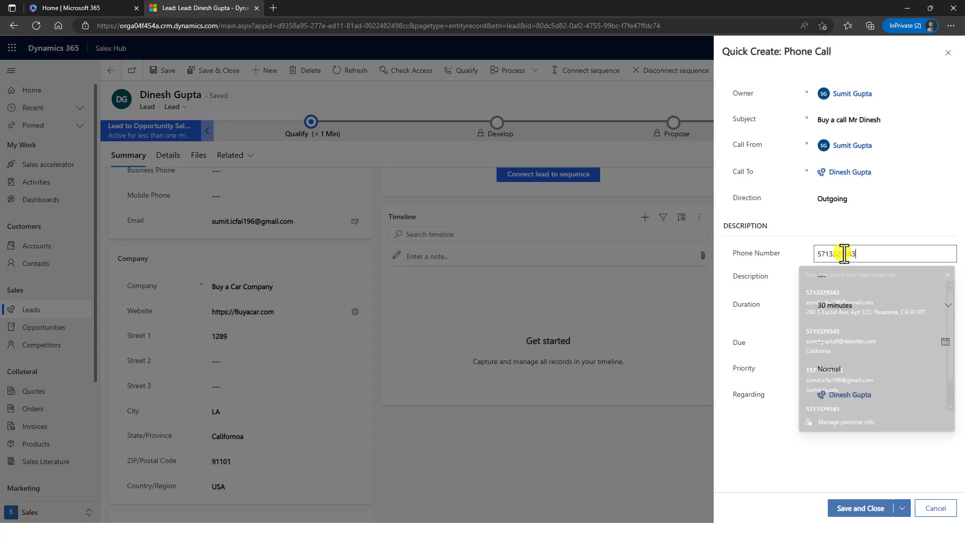
left_click(847, 287)
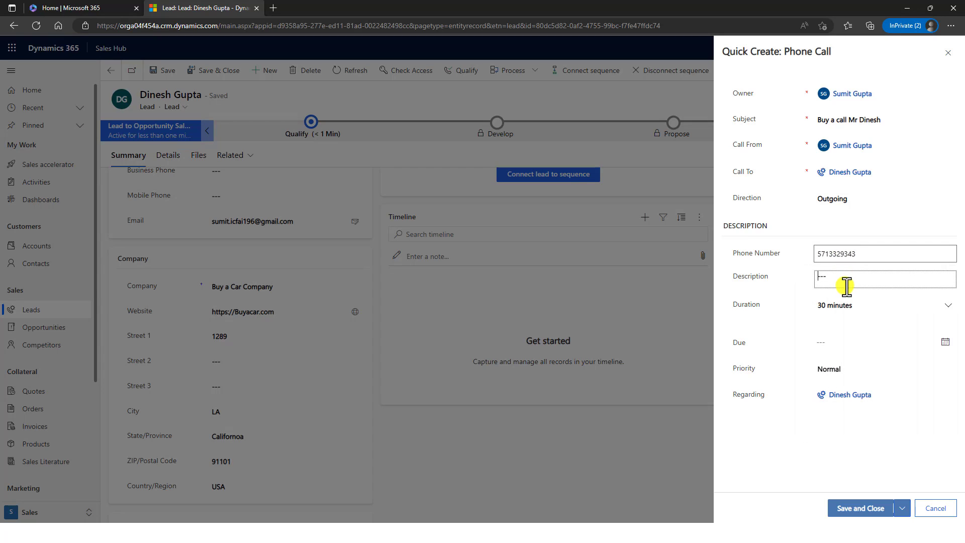
left_click(946, 342)
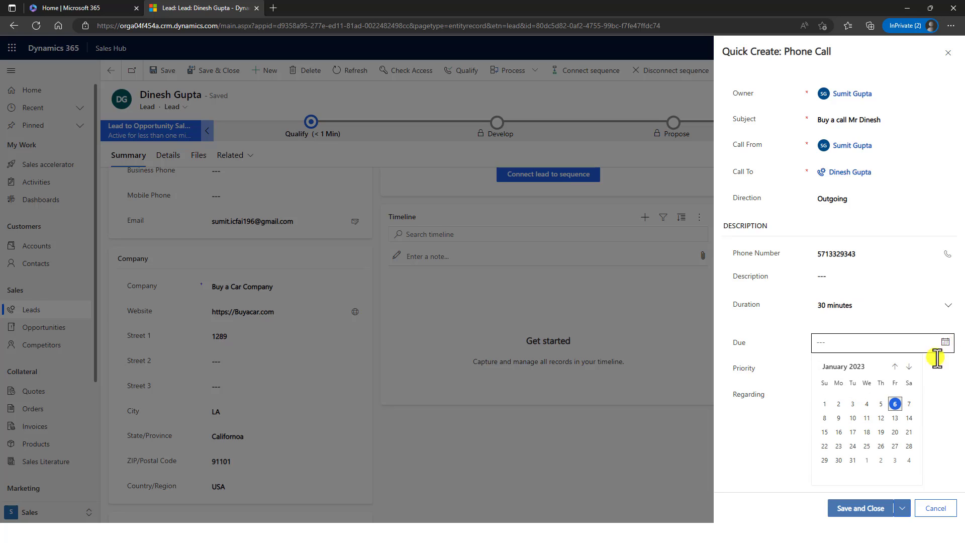
left_click(853, 418)
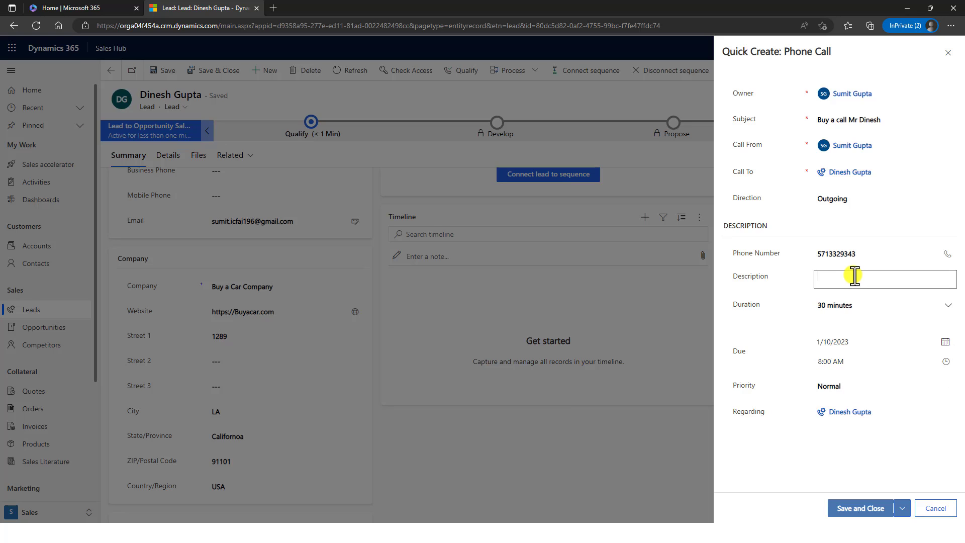
left_click(871, 507)
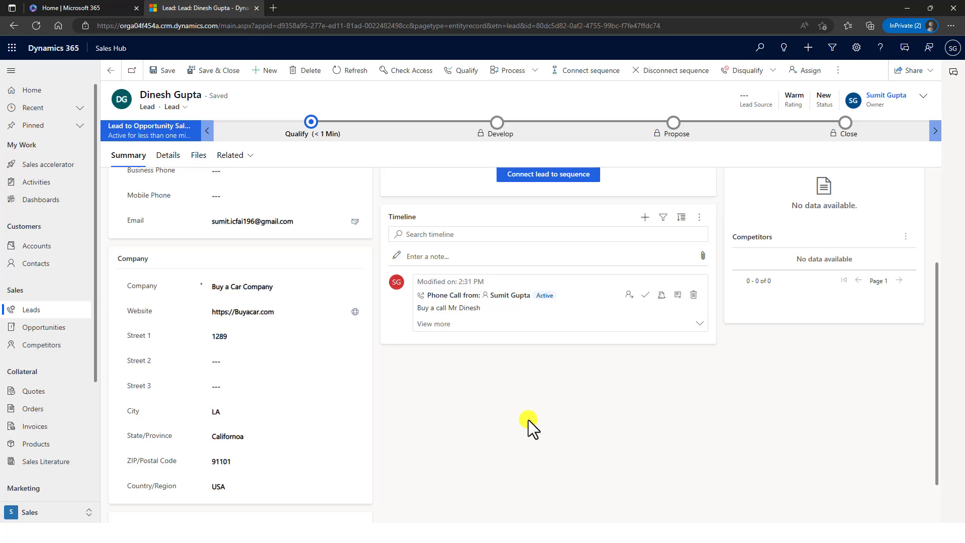
- Add existing competitor Relecloud to the lead, leaving stakeholders empty
scroll(529, 420, "up", 3)
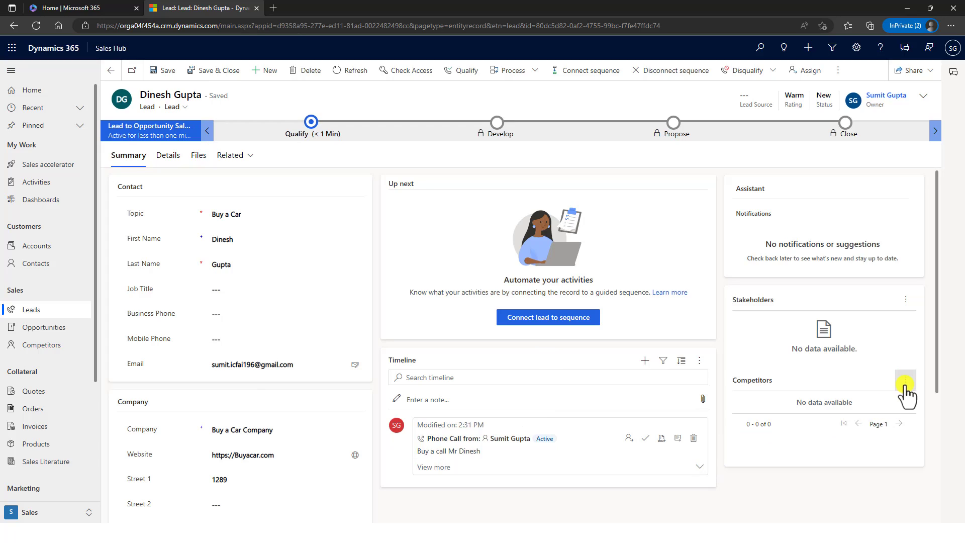
left_click(905, 384)
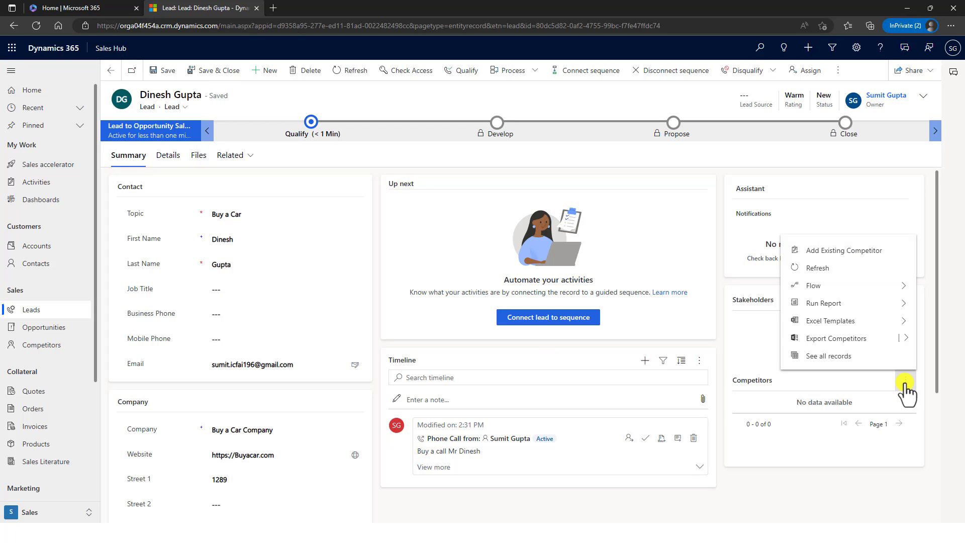
left_click(827, 247)
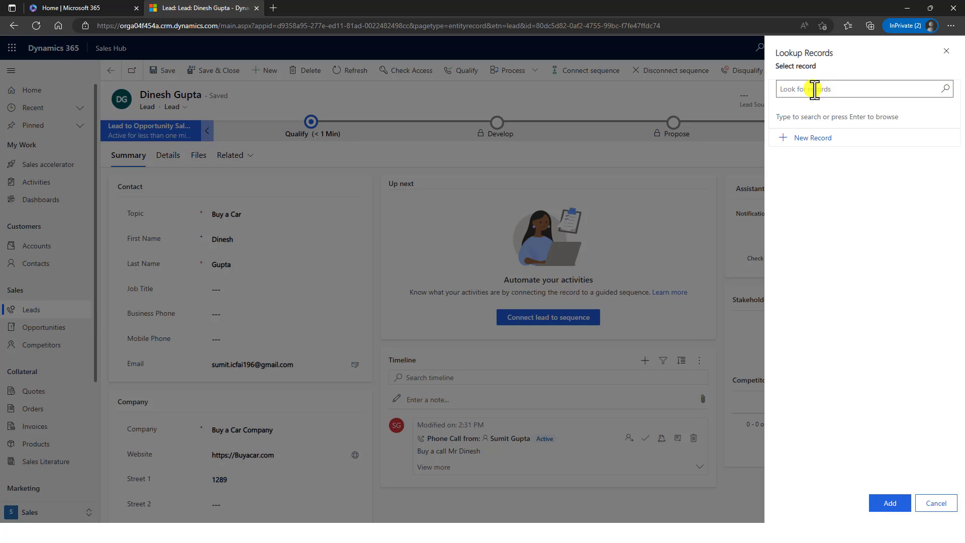
left_click(815, 89)
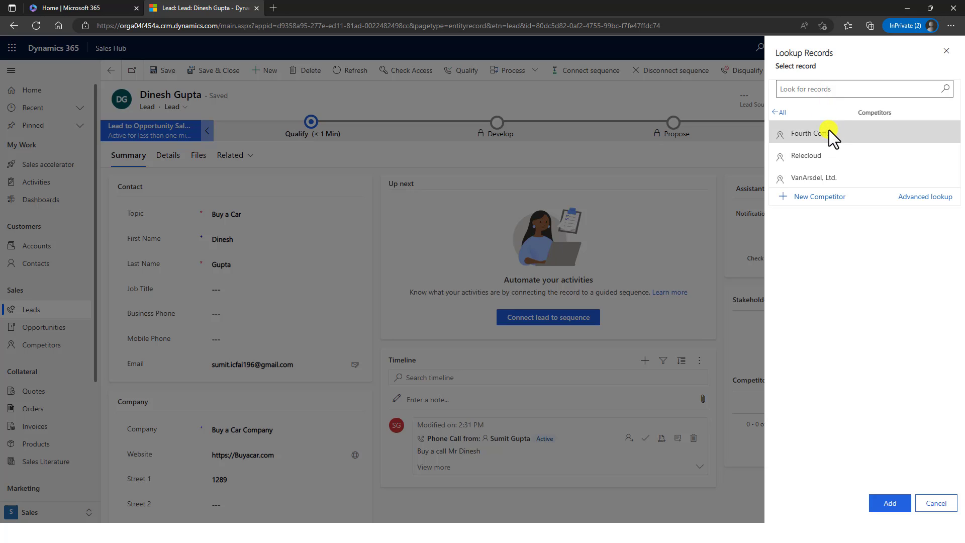
left_click(827, 156)
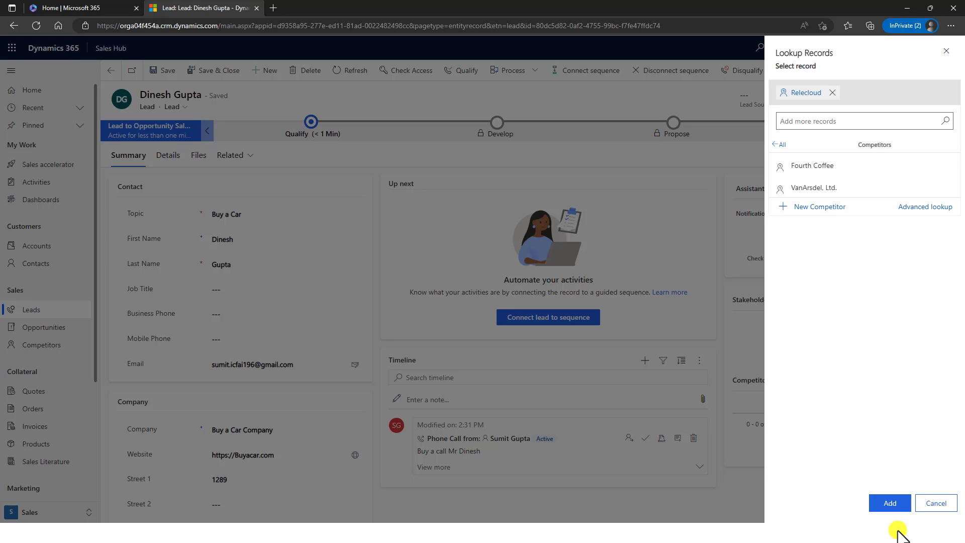
left_click(889, 503)
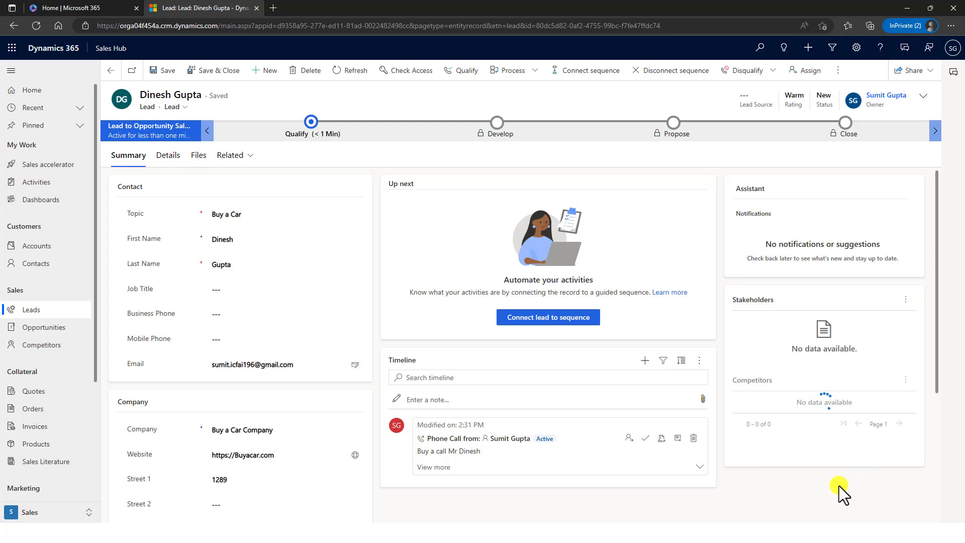
left_click(906, 300)
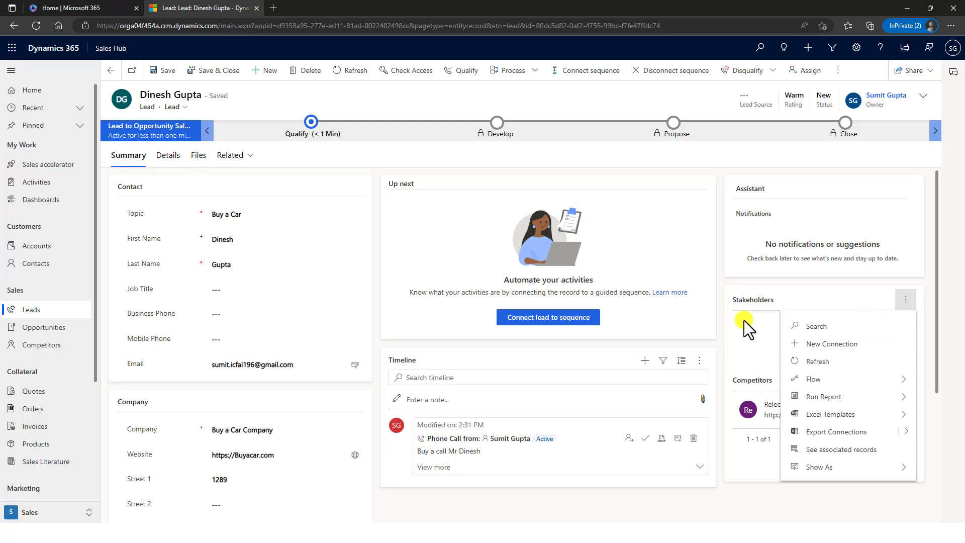
left_click(720, 333)
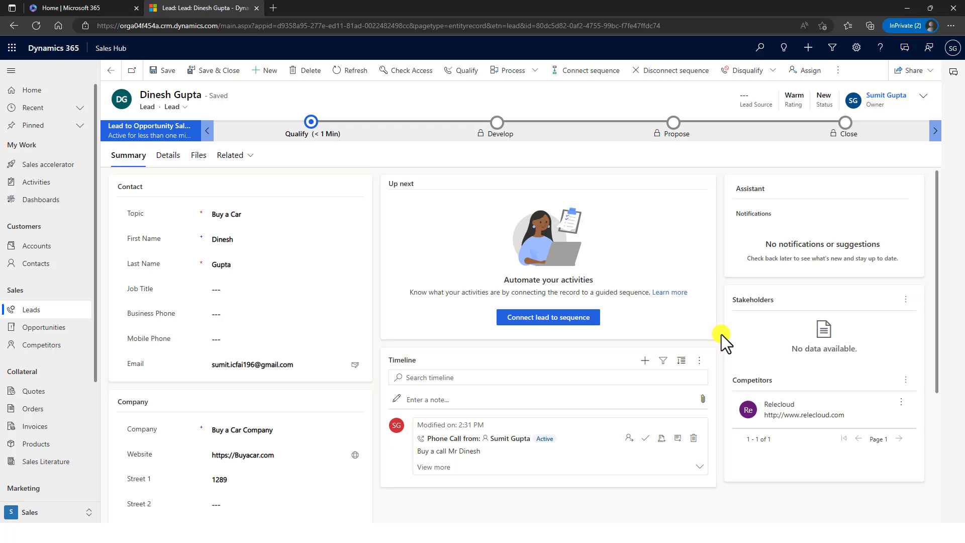
scroll(722, 334, "down", 3)
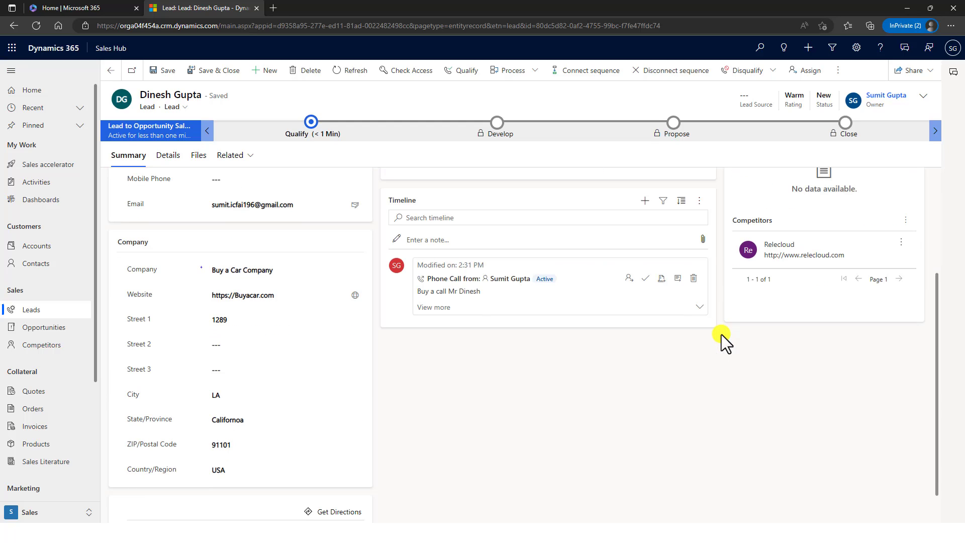
scroll(722, 334, "up", 3)
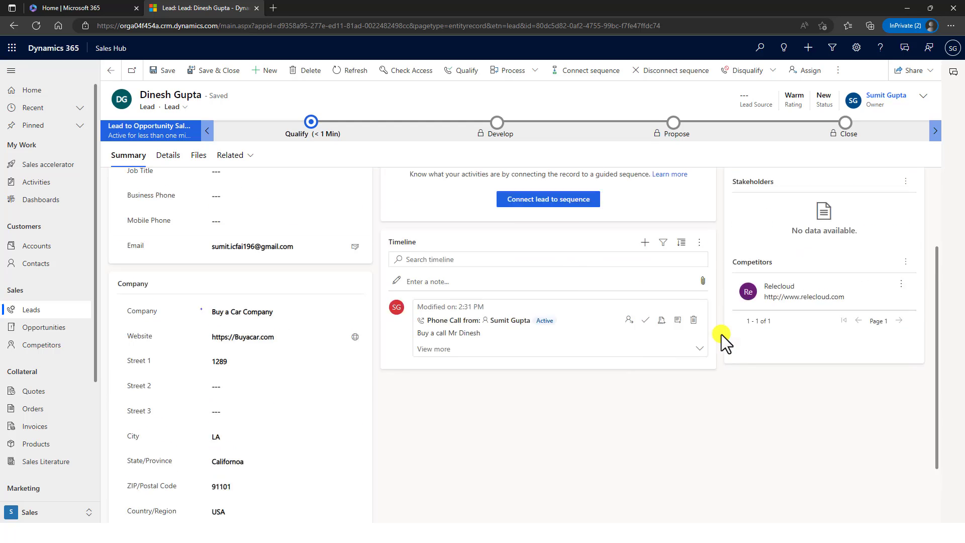
- On Details, add a buy-a-car description, Industry Accounting and Annual Revenue 120000, then save
left_click(172, 154)
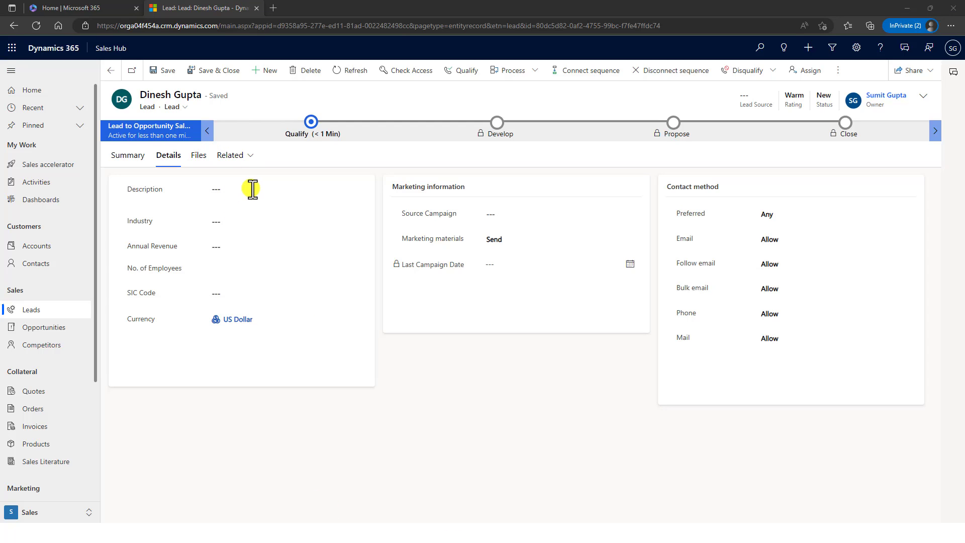
left_click(254, 191)
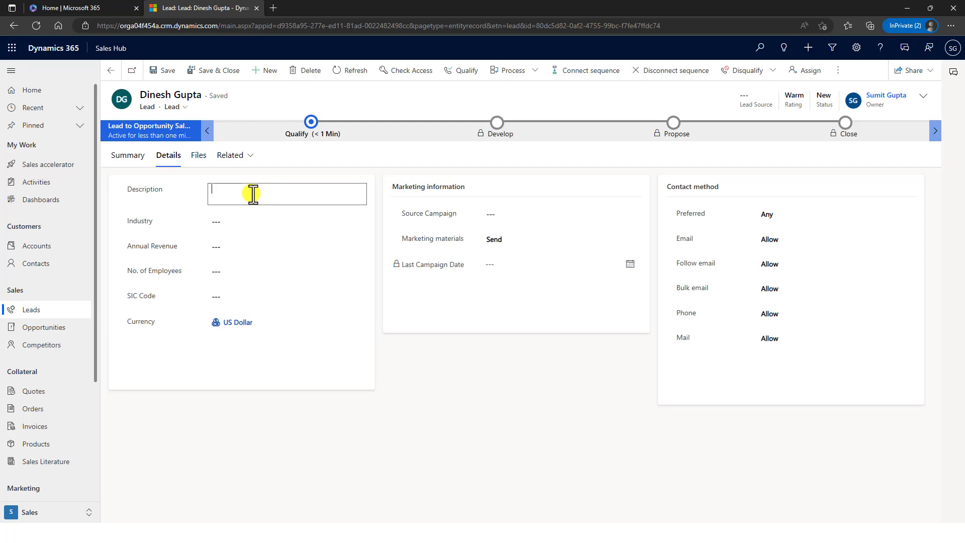
type("Mr Dinesh wants to buy a car")
left_click(260, 225)
left_click(259, 224)
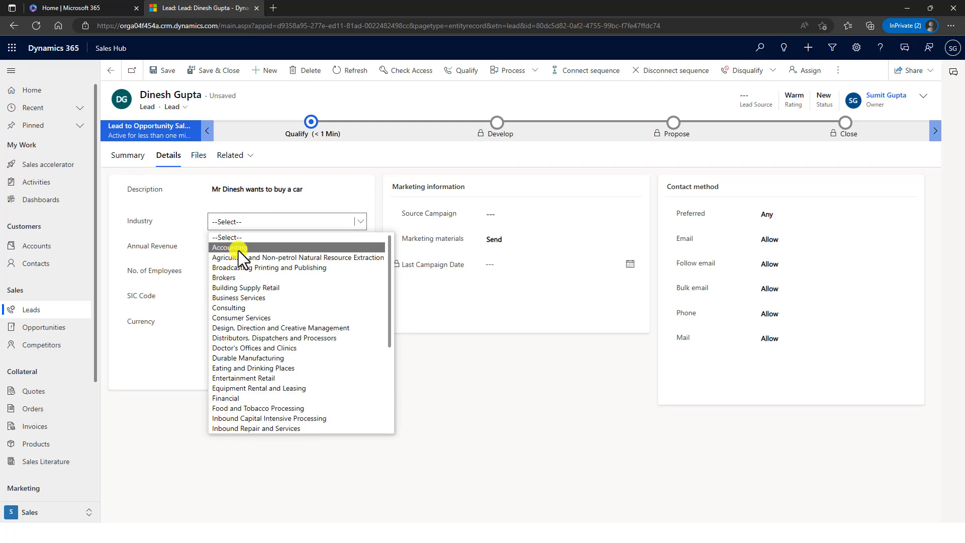
left_click(238, 250)
left_click(240, 249)
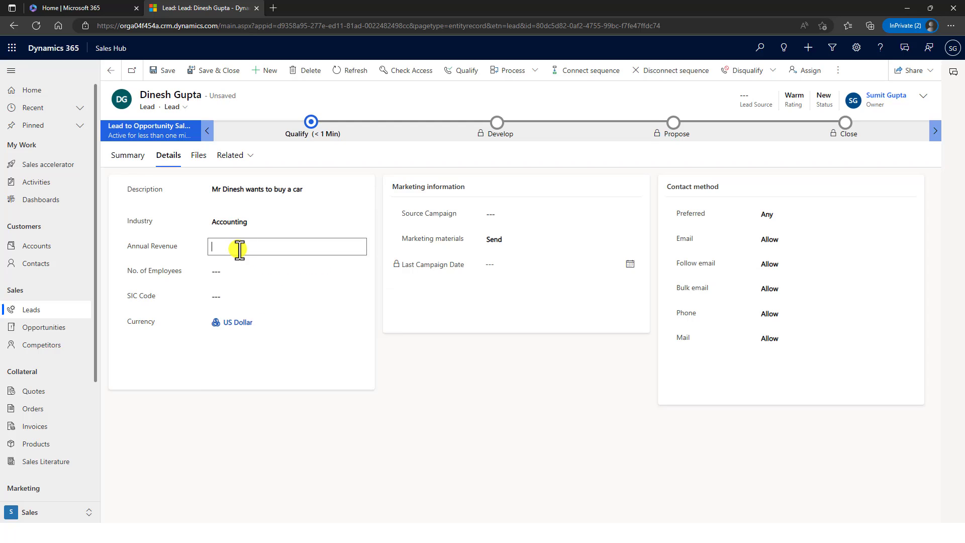
type("120000")
left_click(244, 275)
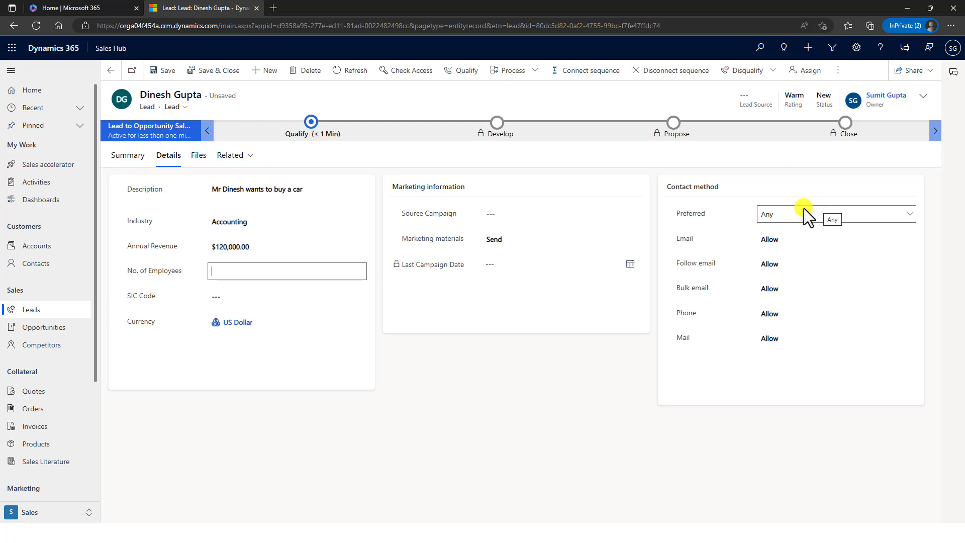
left_click(162, 71)
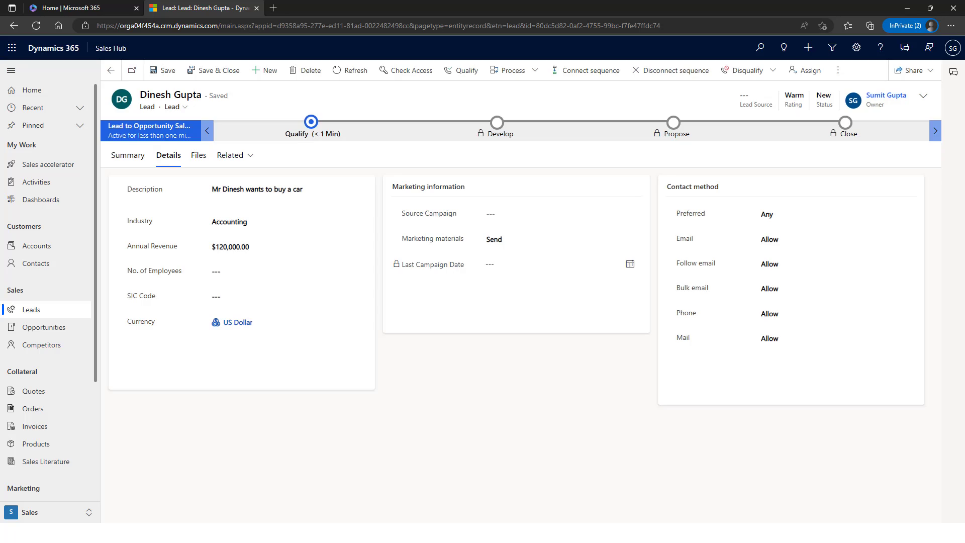
- View the lead's Files tab, then return to its Summary tab
left_click(199, 155)
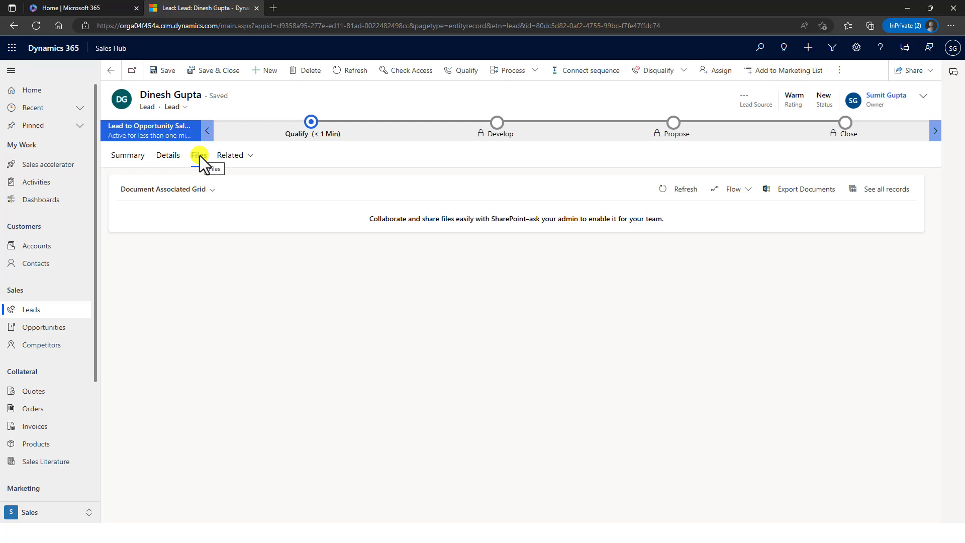
left_click(137, 166)
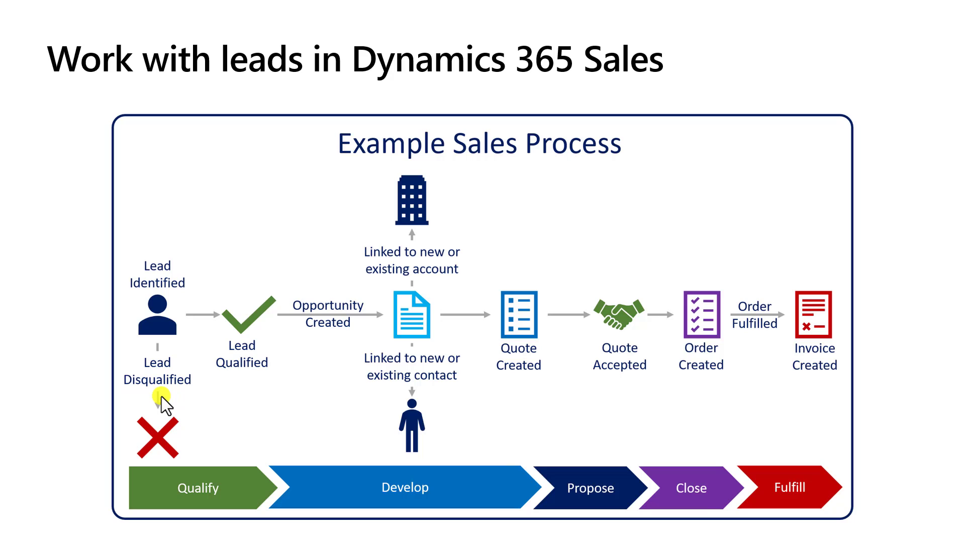
key("alt+Tab")
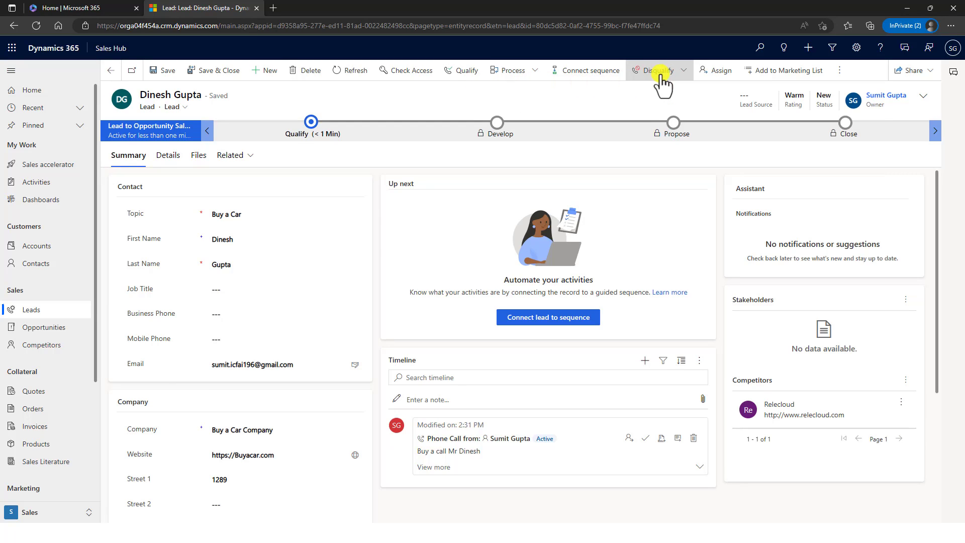
- Check the disqualify reasons without choosing one, then qualify the lead into an opportunity
left_click(681, 71)
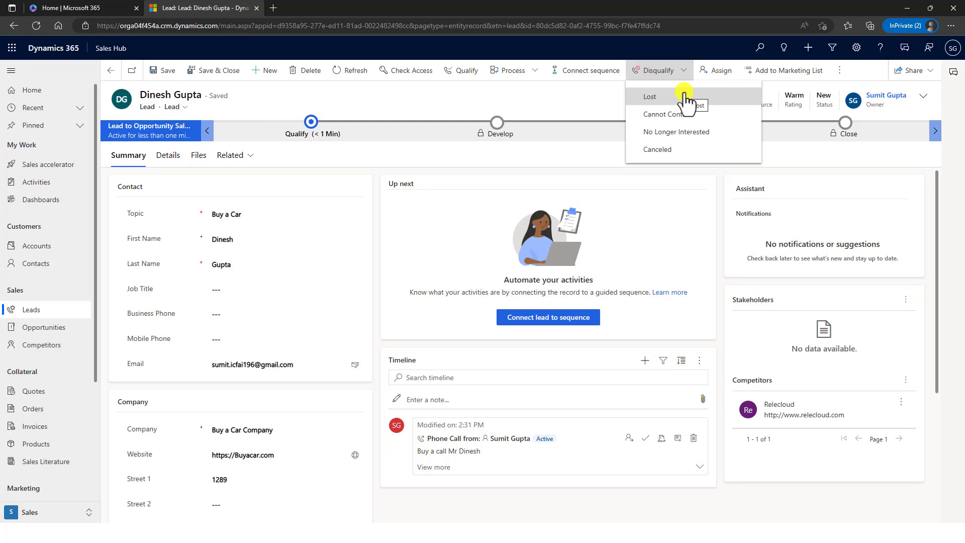
left_click(577, 92)
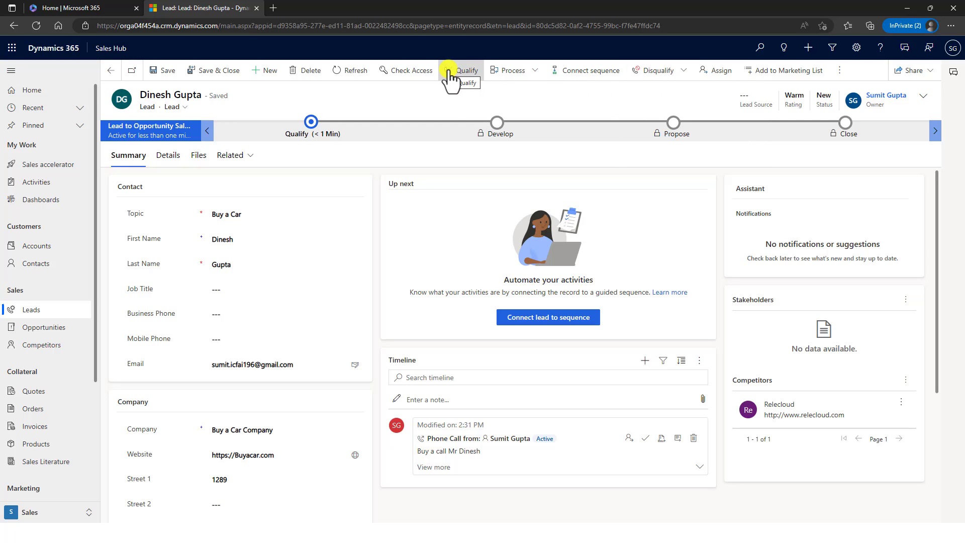
left_click(449, 72)
left_click(449, 71)
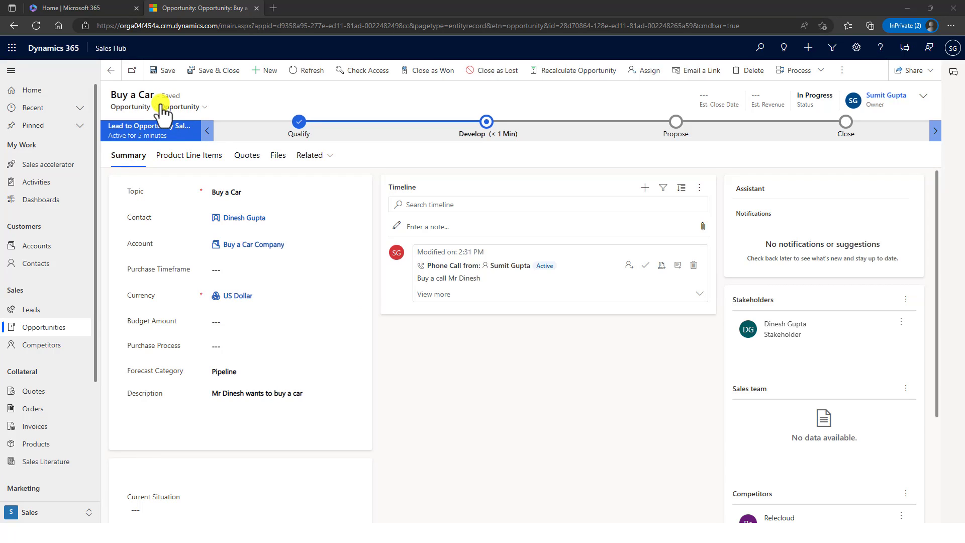
- Open the linked contact and the Buy a Car Company account in new tabs, then return to the opportunity
left_click(247, 224)
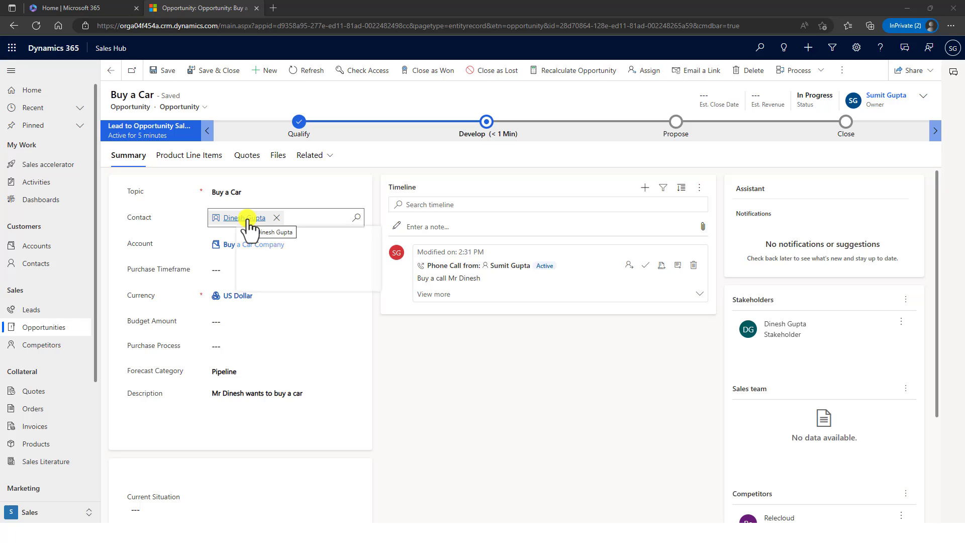
left_click(246, 219, "ctrl")
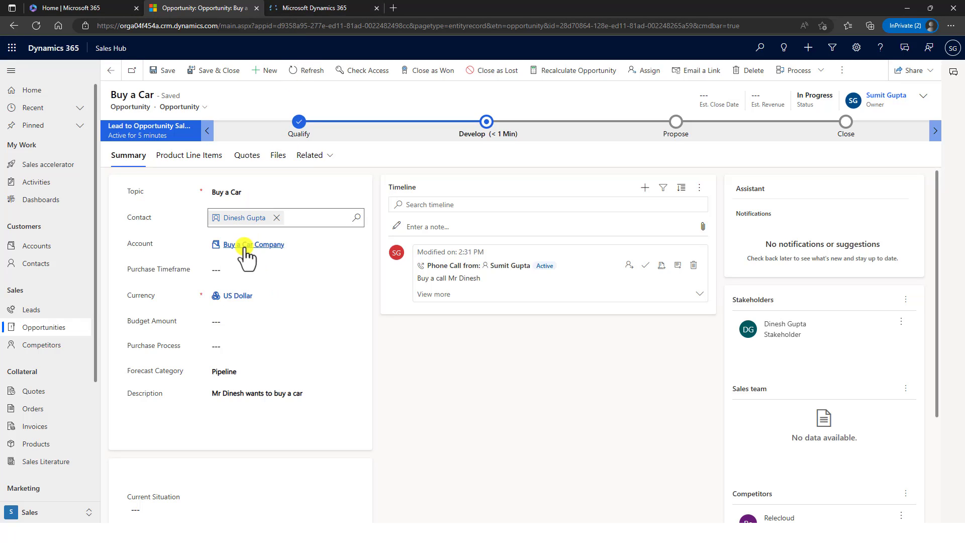
left_click(246, 245, "ctrl")
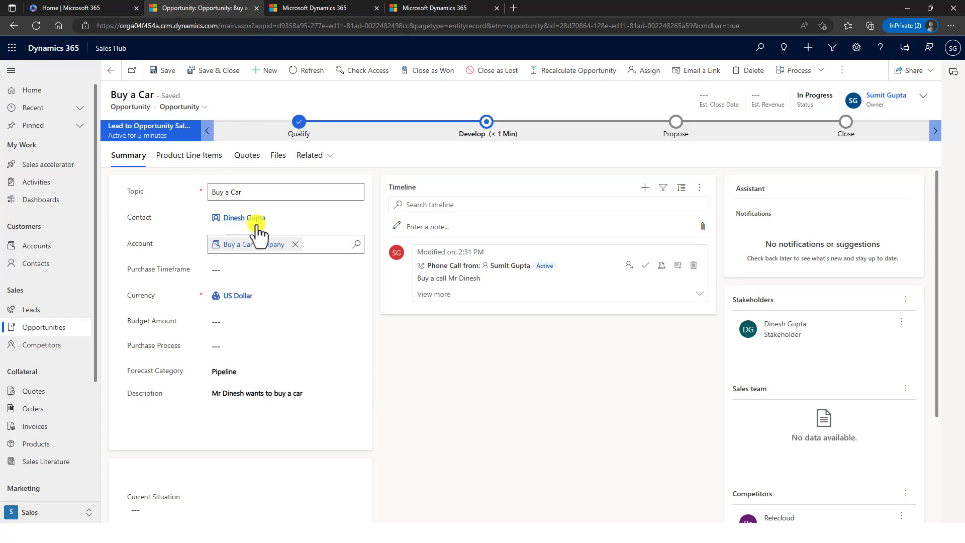
left_click(326, 8)
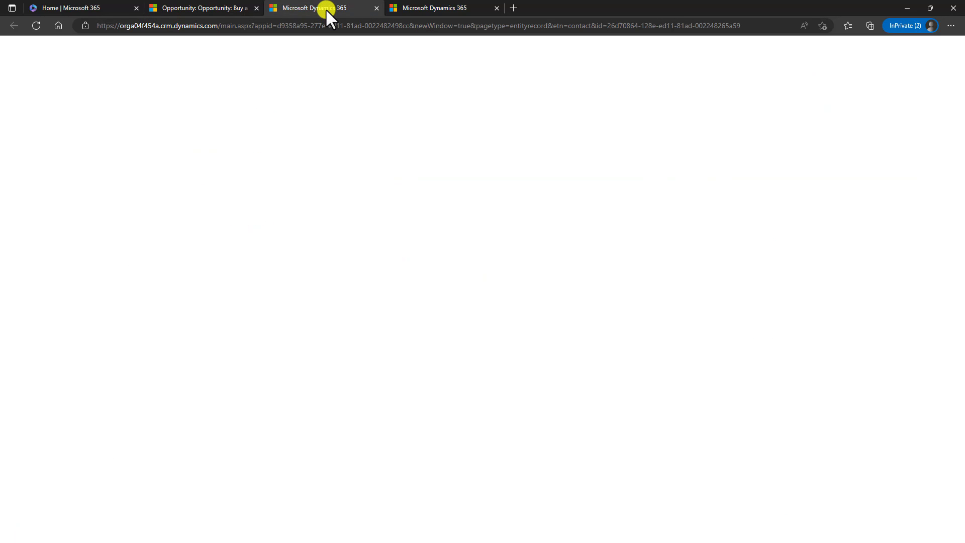
left_click(225, 14)
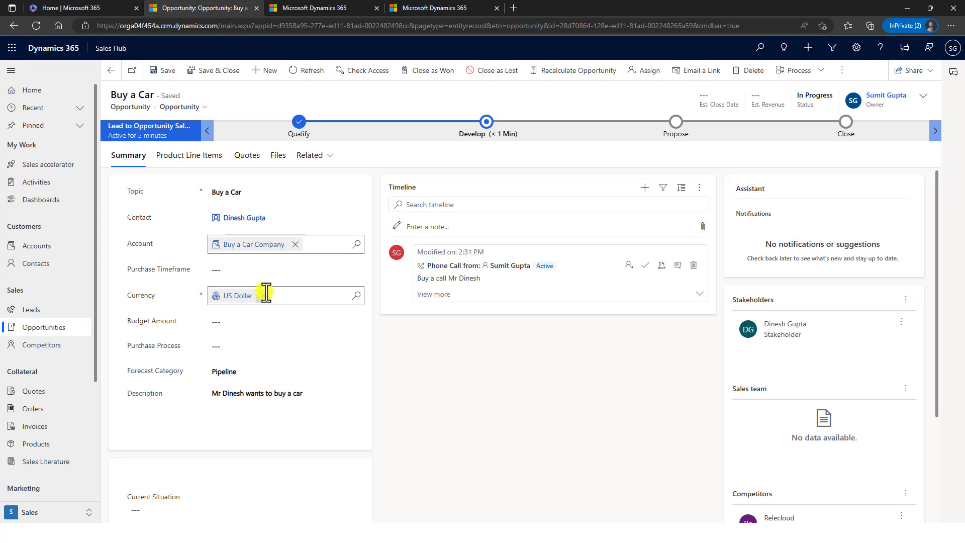
- Select the opportunity's budget amount field and scroll through the Buy a Car form
left_click(255, 327)
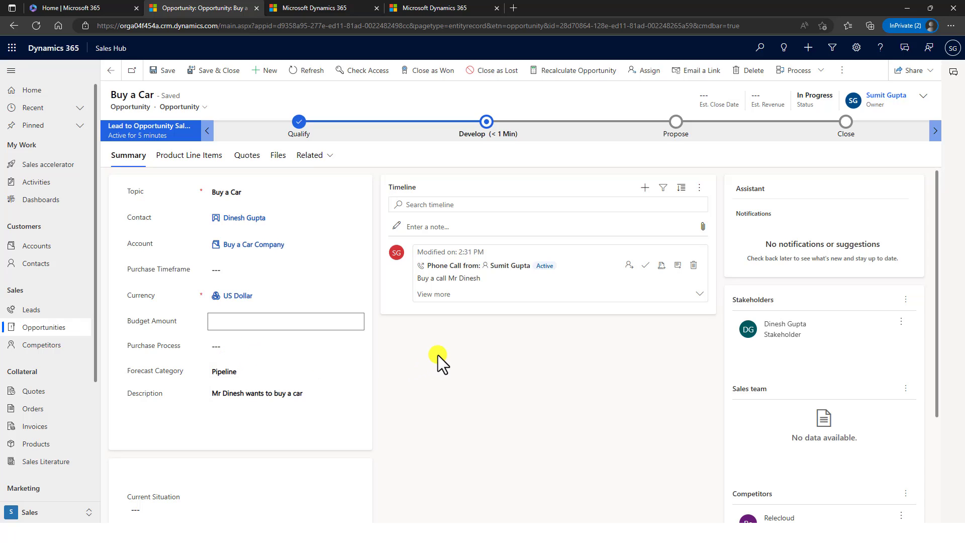
scroll(438, 355, "down", 1)
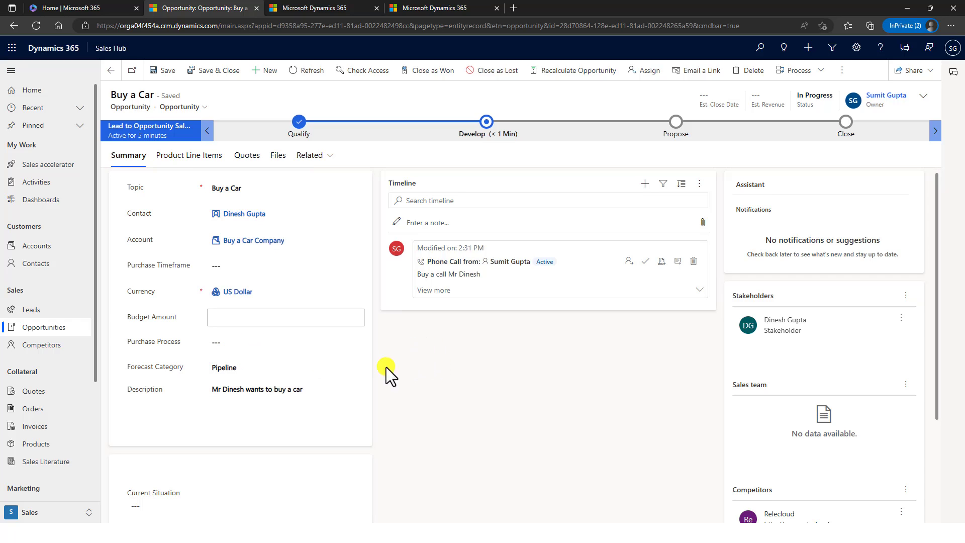
scroll(191, 483, "down", 3)
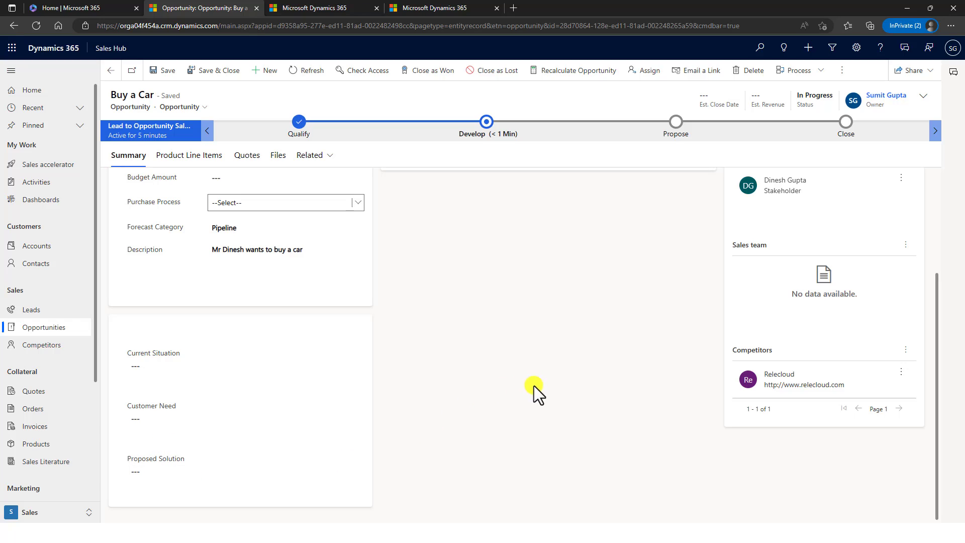
scroll(543, 384, "up", 3)
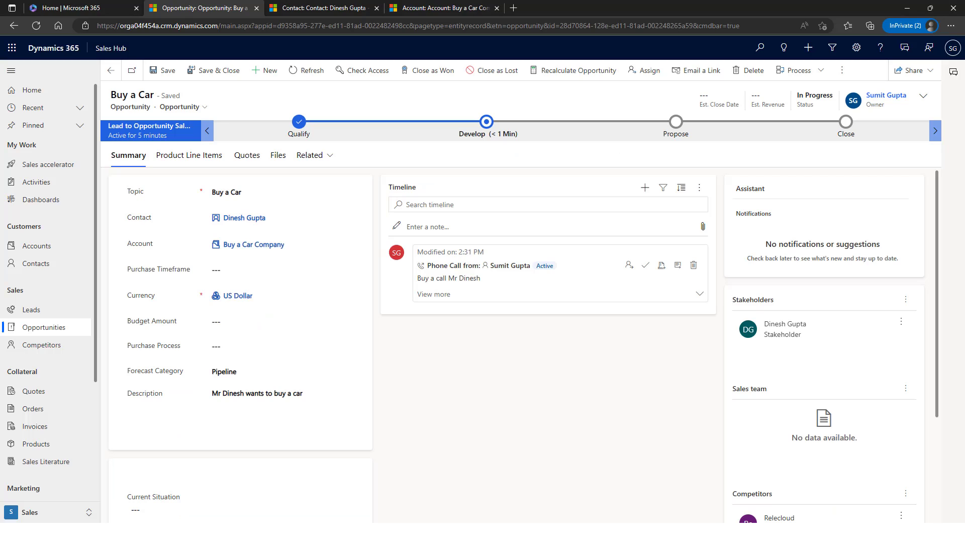
left_click(324, 6)
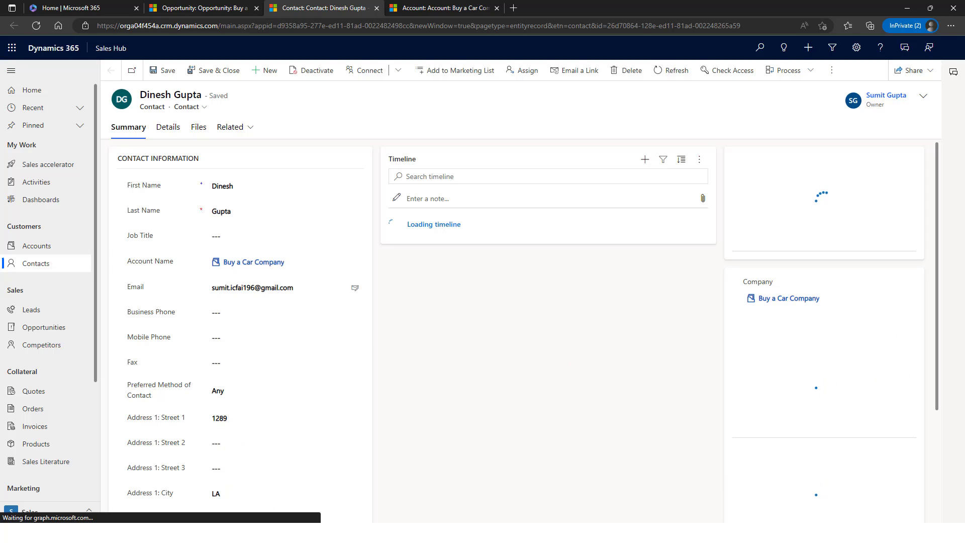
left_click(442, 8)
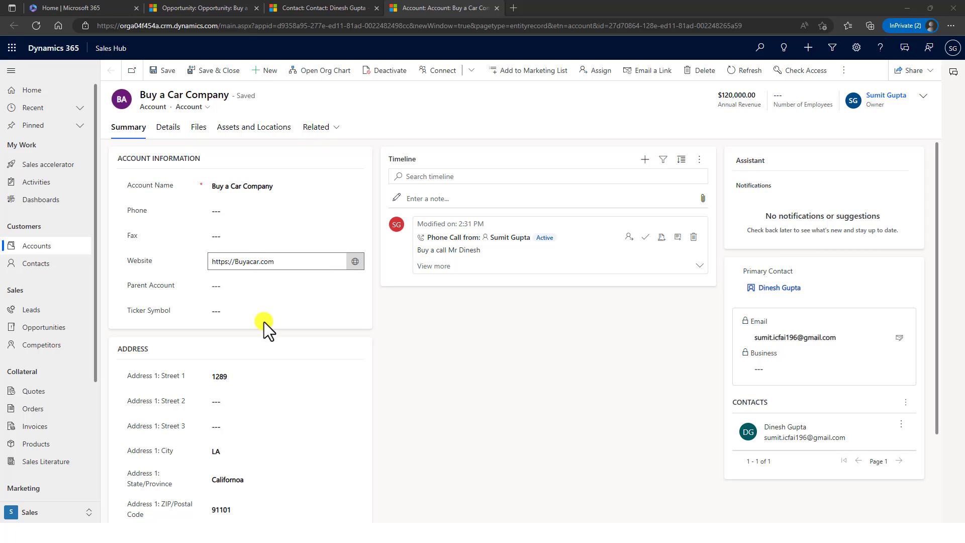
scroll(293, 411, "down", 2)
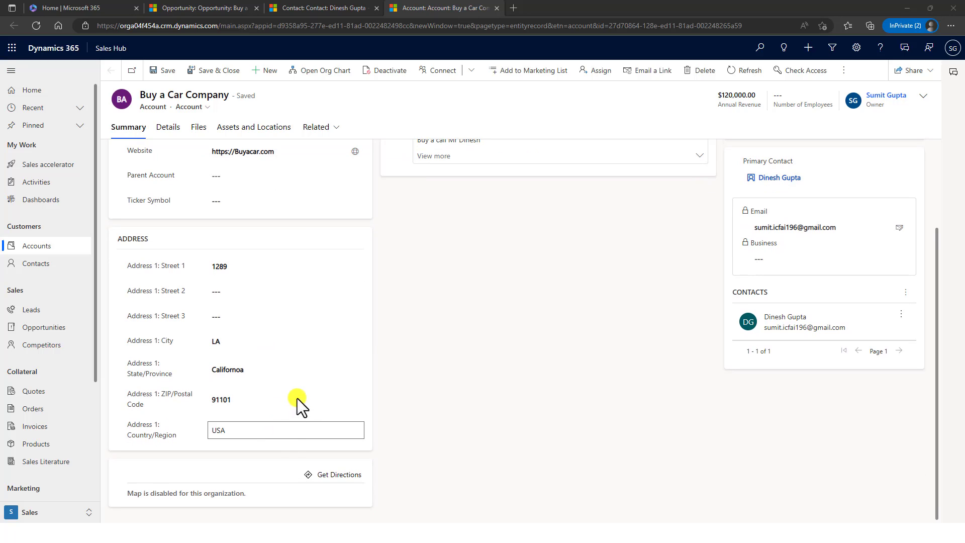
scroll(577, 420, "up", 2)
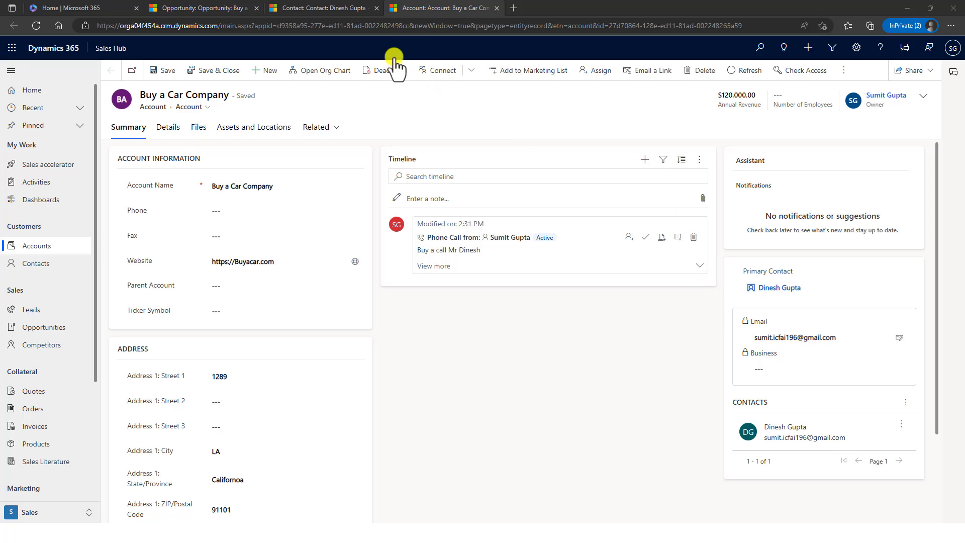
left_click(343, 9)
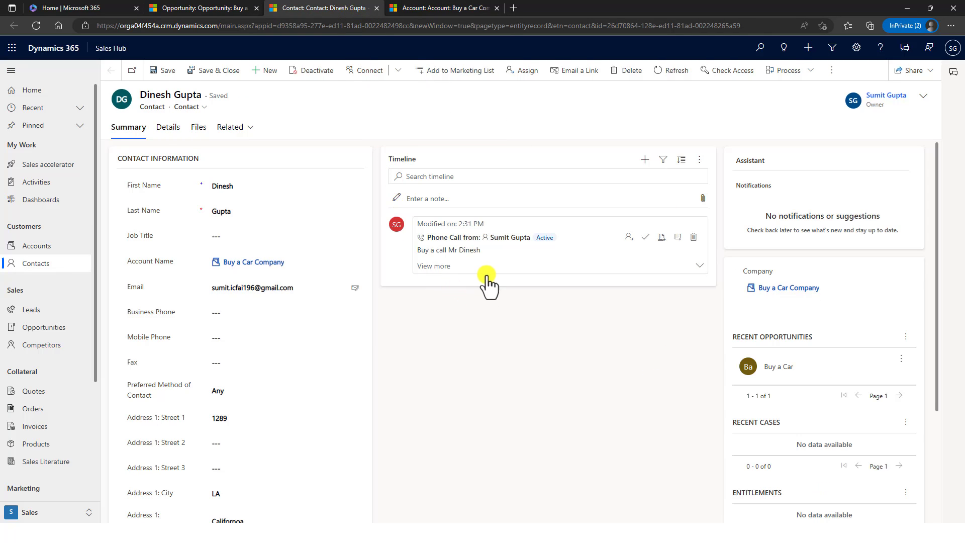
left_click(427, 9)
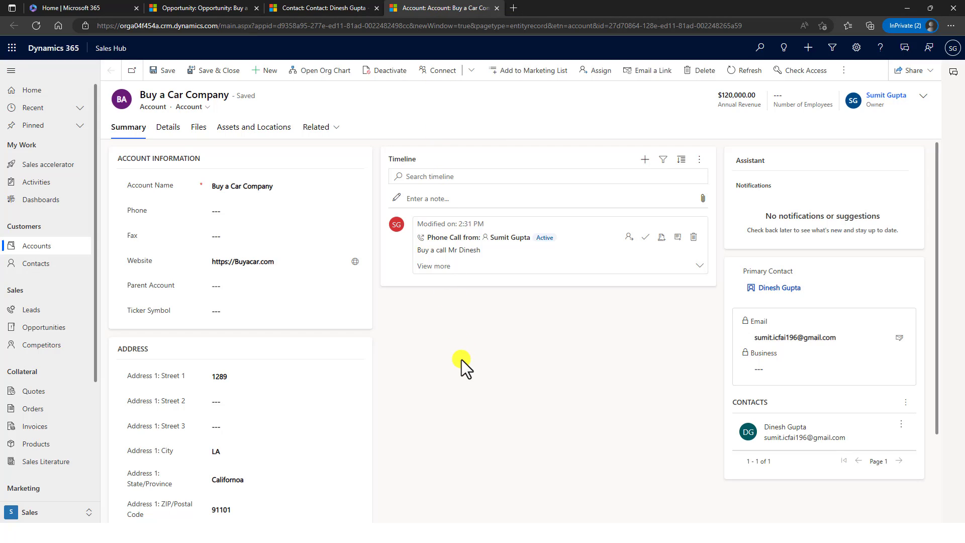
left_click(168, 131)
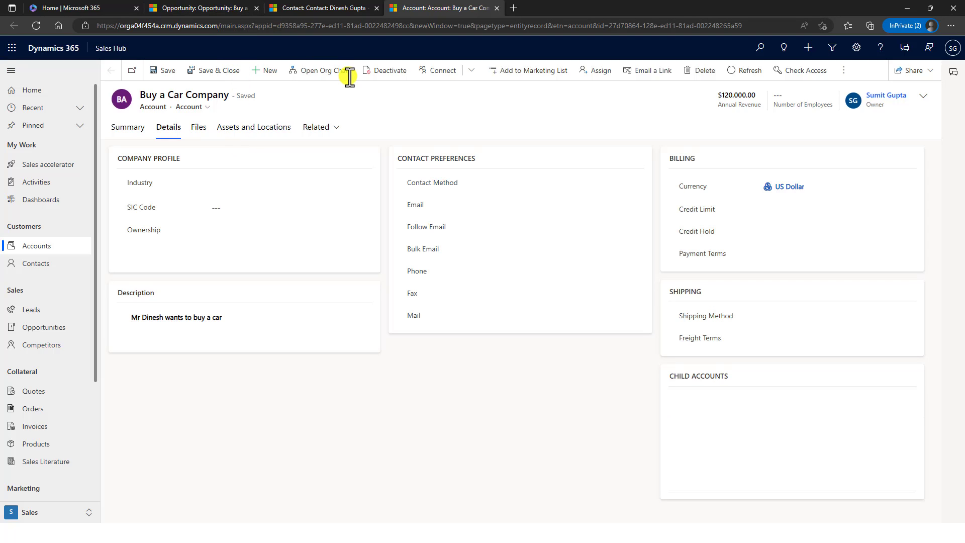
left_click(212, 8)
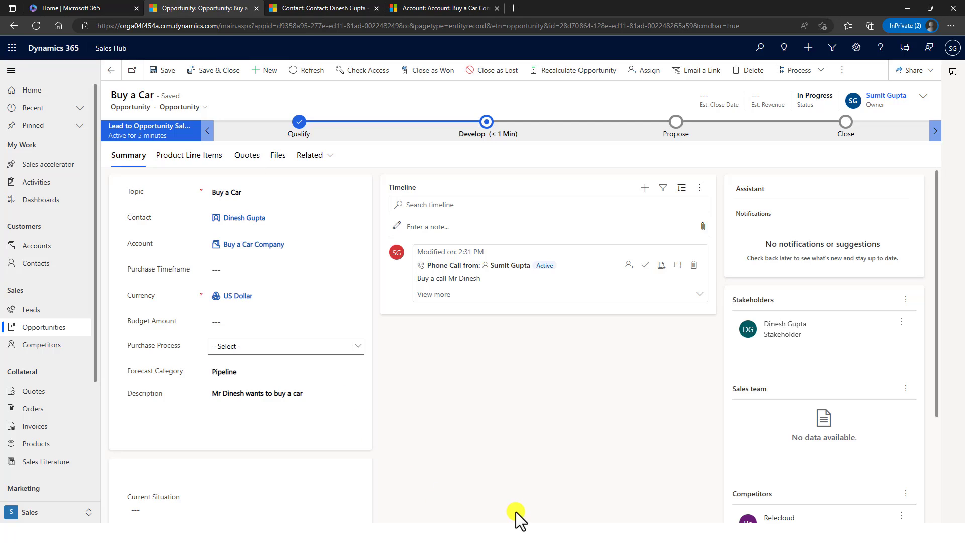
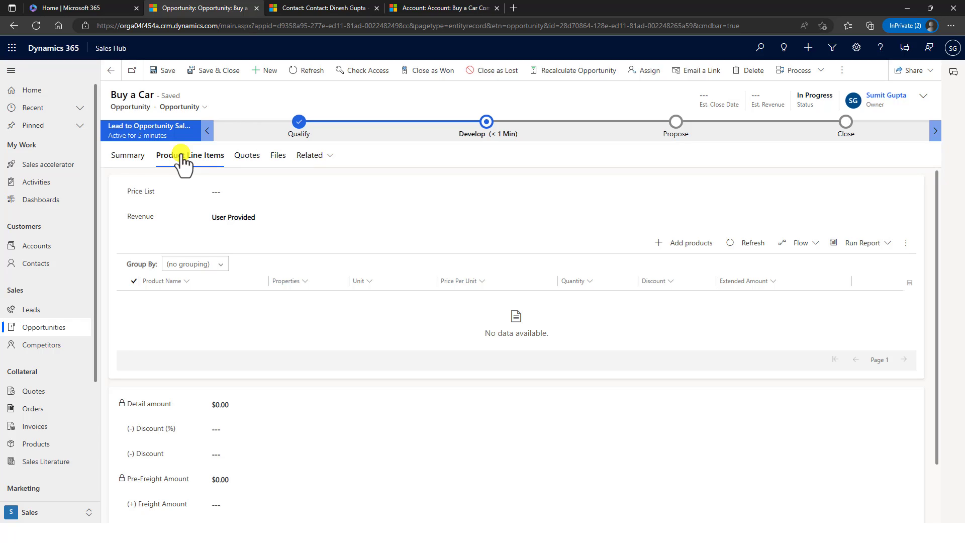
- Browse the available price lists and pick Contoso Coffee Price List for the opportunity
left_click(282, 194)
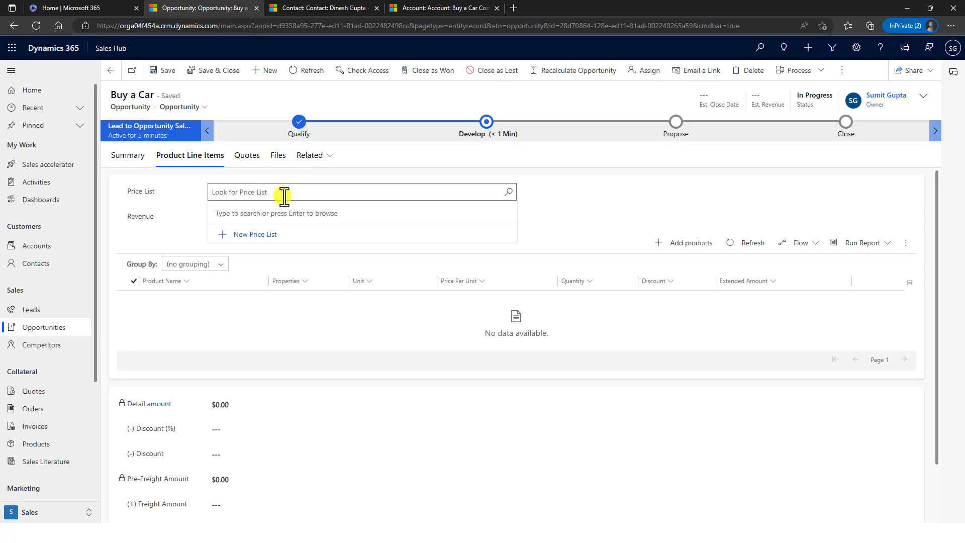
key("Return")
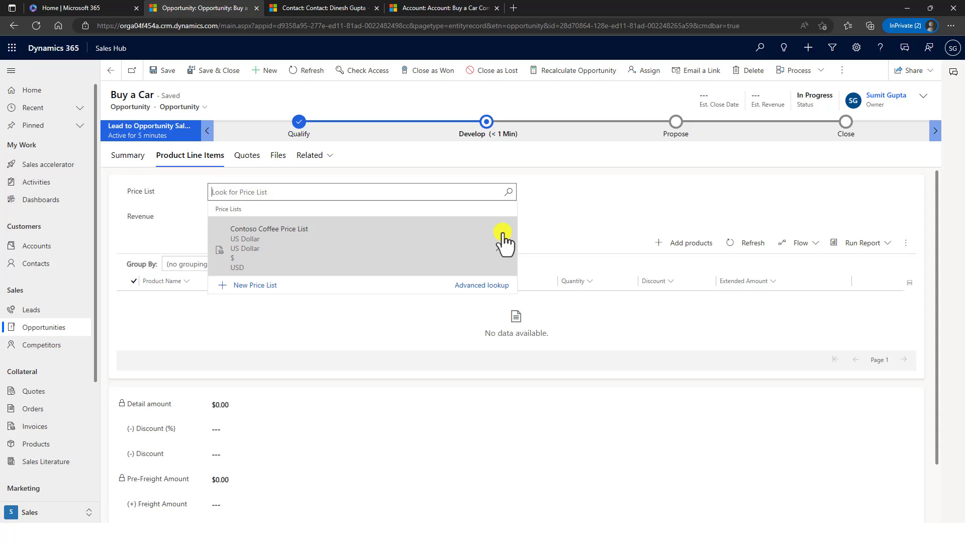
left_click(502, 235)
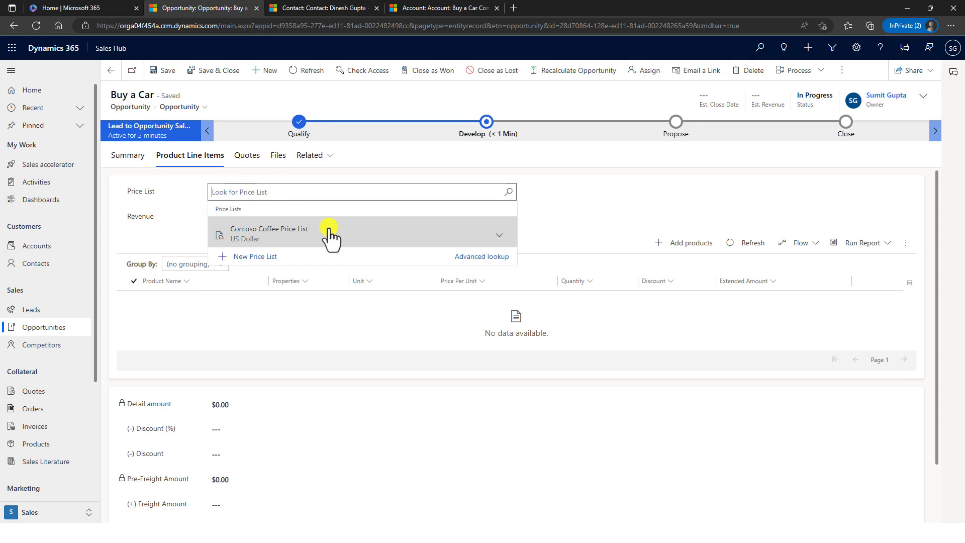
left_click(293, 233)
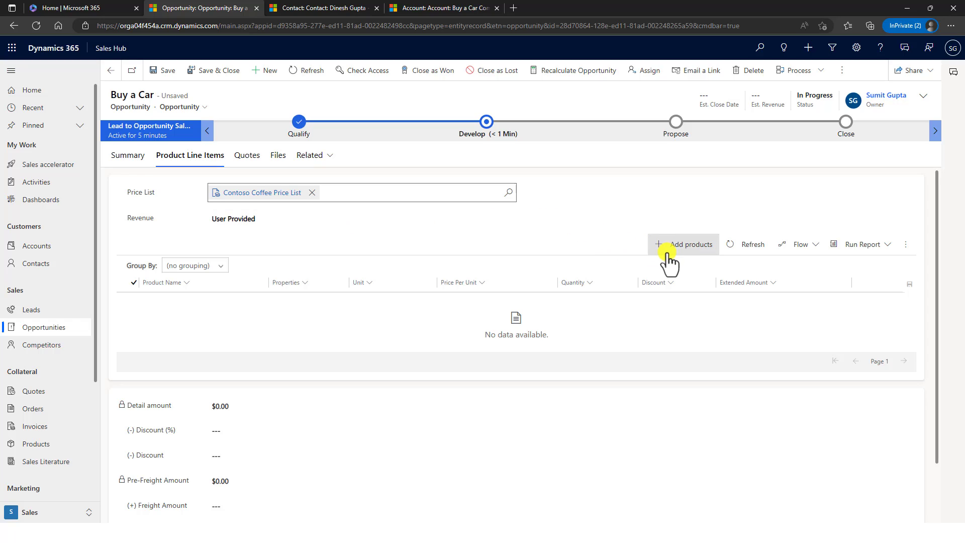
- Add Airpot ($1,699.00) and Airpot XL ($499.00) as product lines and save them
left_click(599, 240)
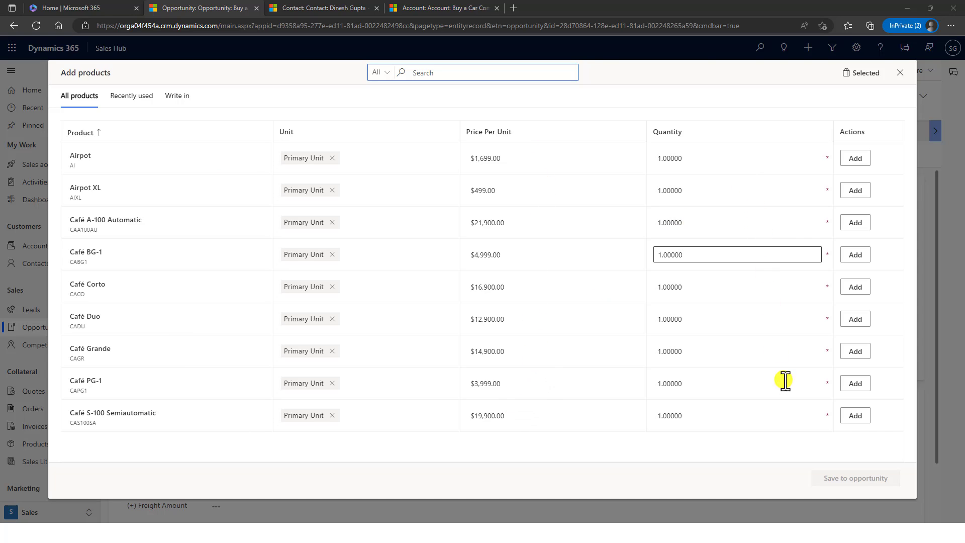
left_click(854, 159)
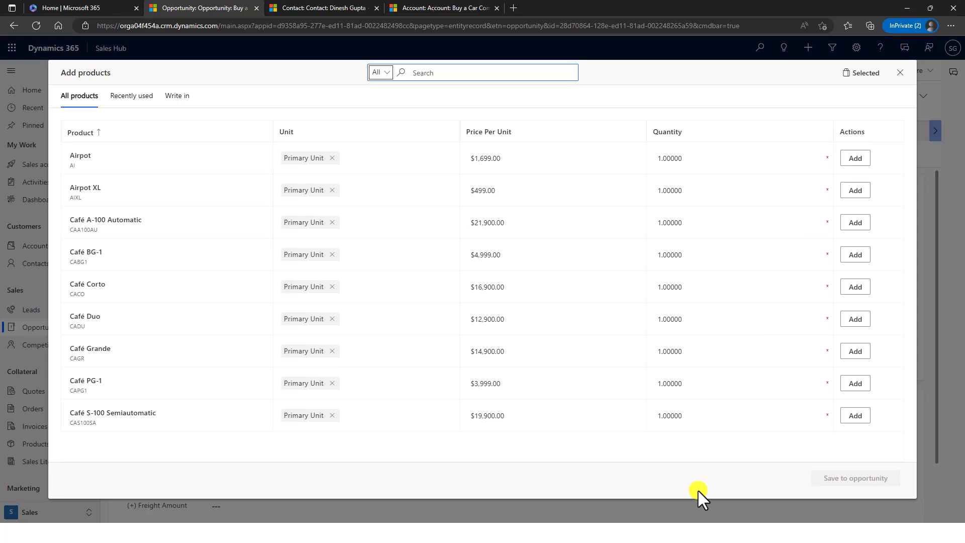
left_click(856, 191)
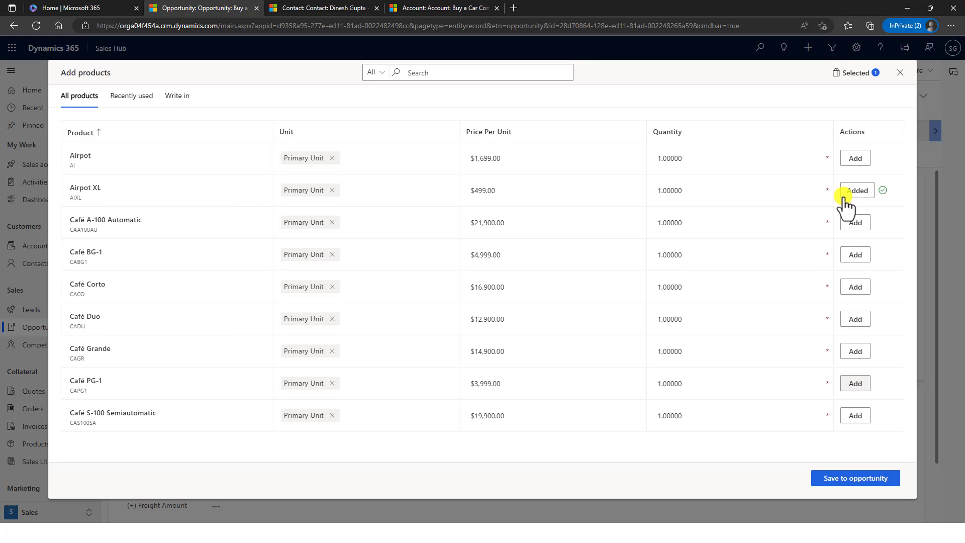
left_click(850, 479)
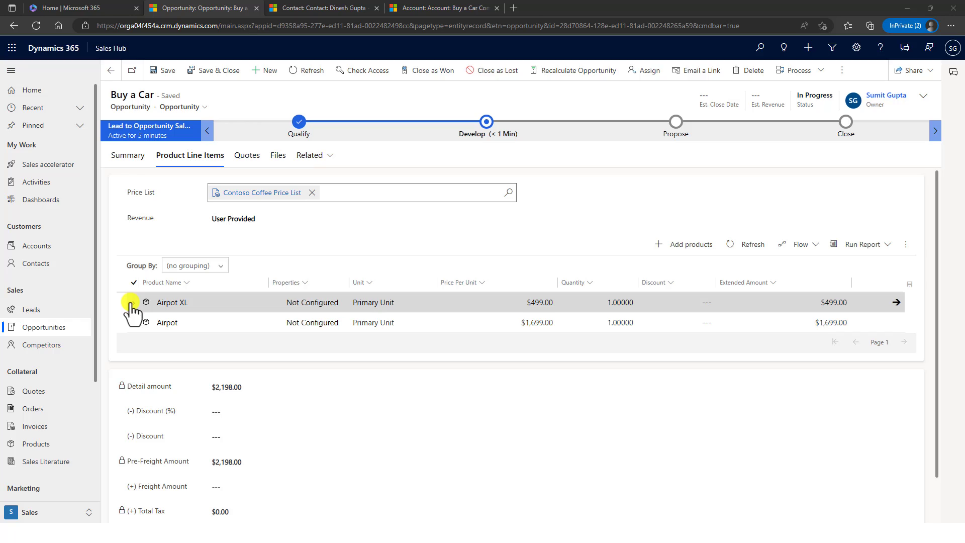
- Switch revenue to System Calculated and save a 10% discount, totalling $1,978.20
left_click(302, 218)
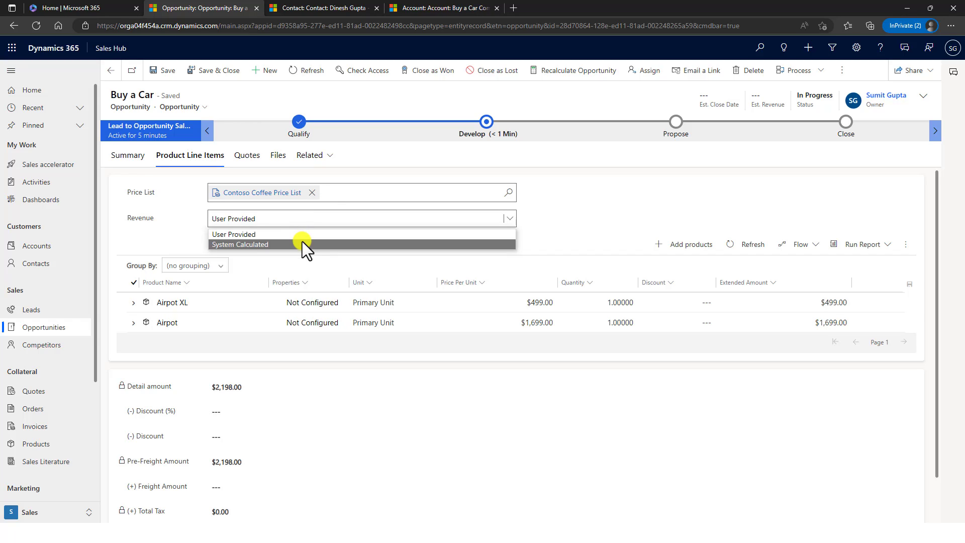
left_click(304, 244)
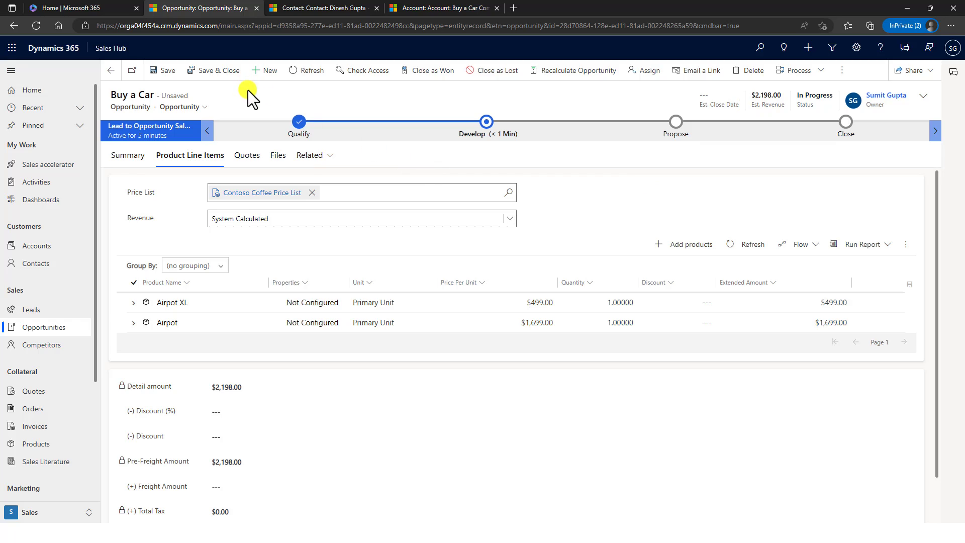
scroll(526, 254, "down", 1)
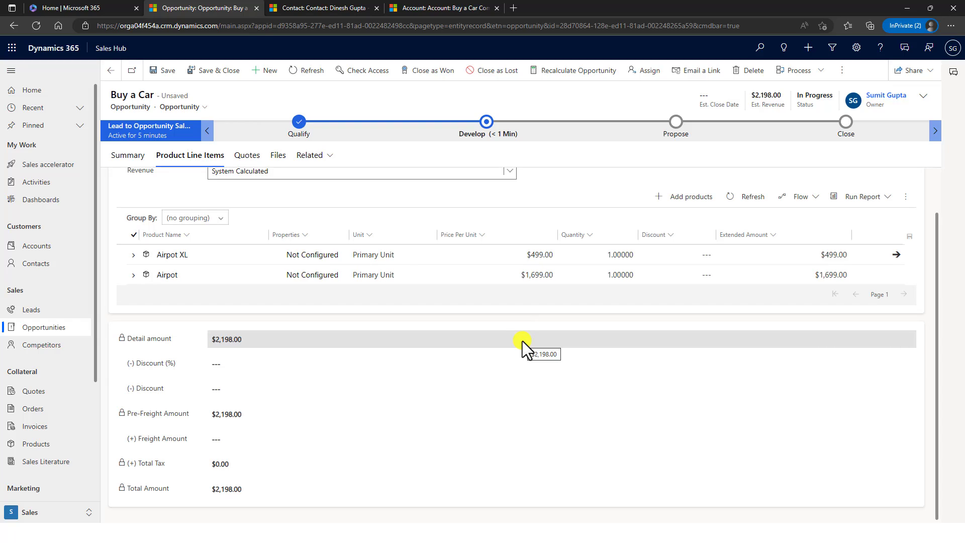
left_click(273, 363)
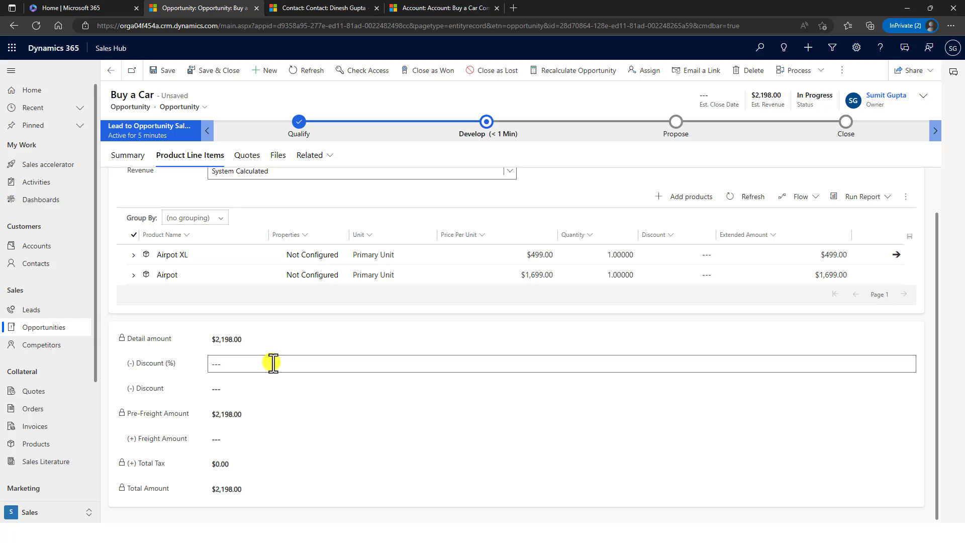
type("1")
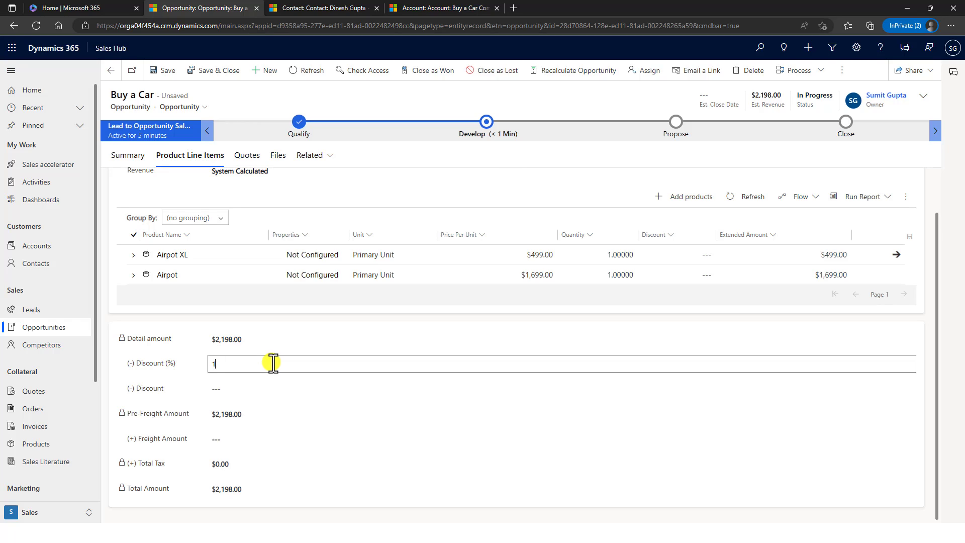
type("0")
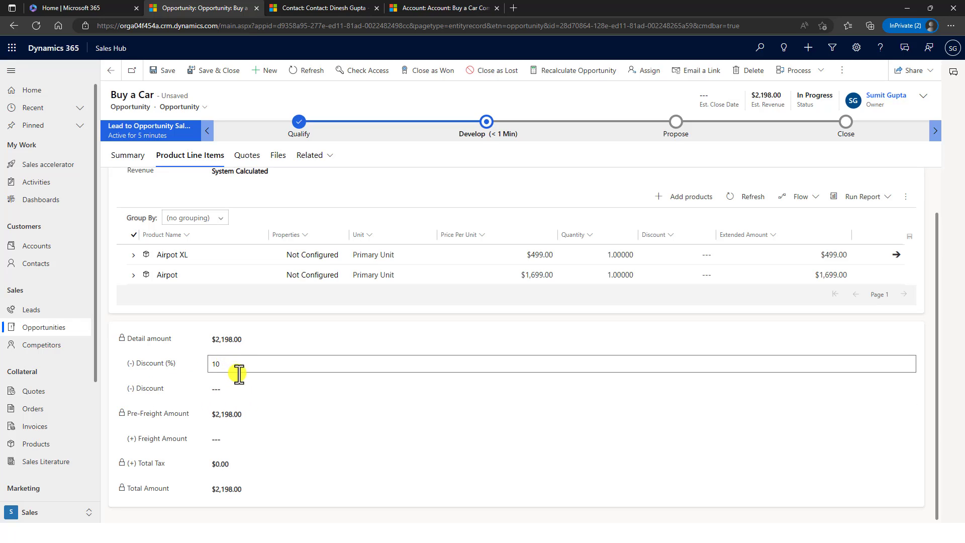
left_click(168, 72)
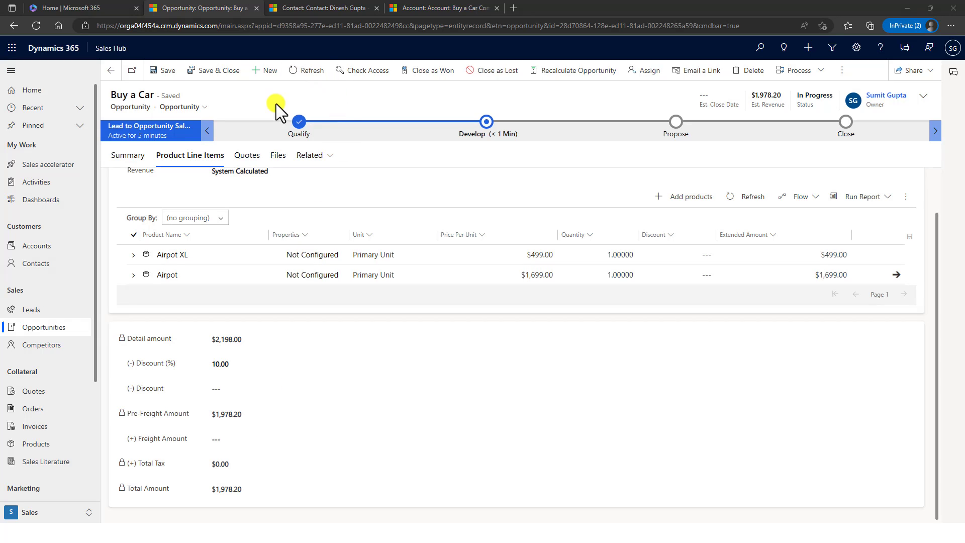
scroll(255, 161, "up", 1)
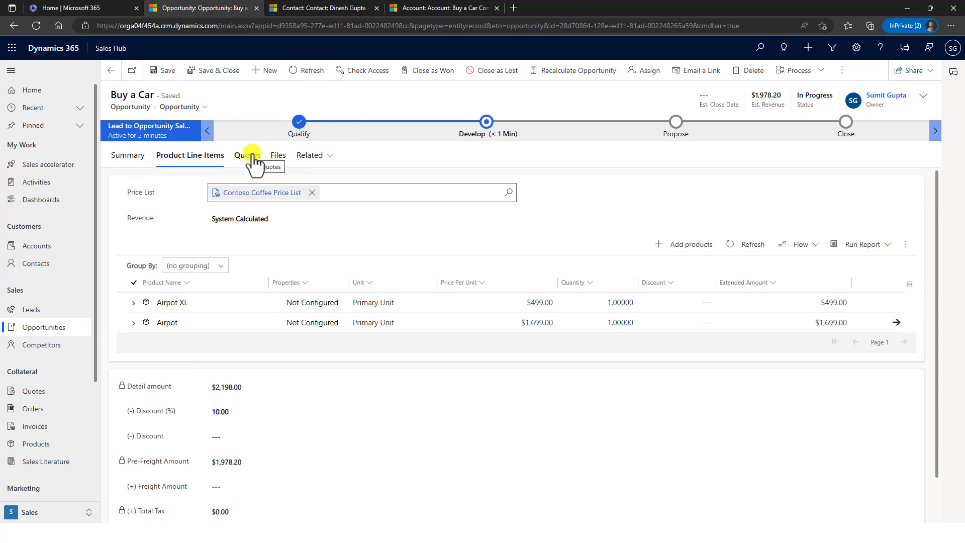
left_click(255, 161)
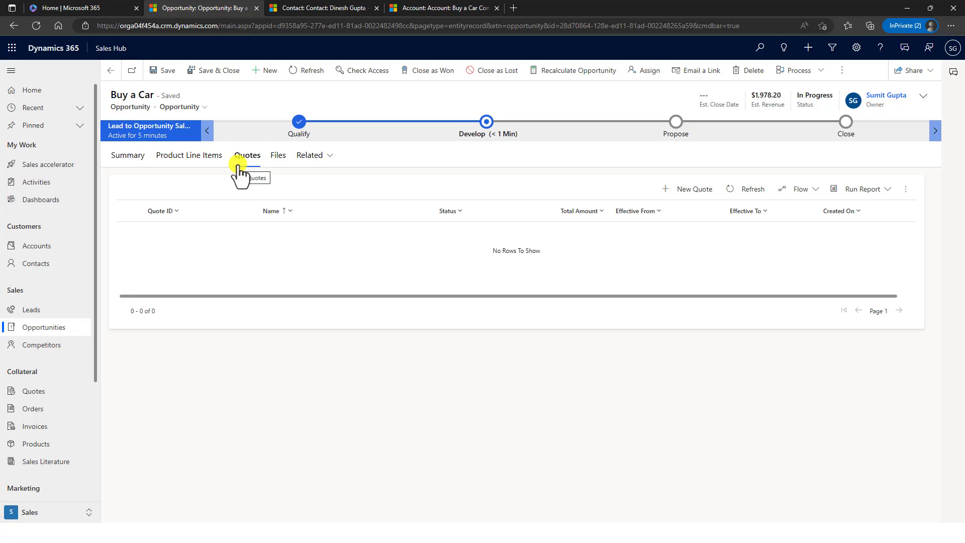
- Create a new 'Buy a Car' quote with both Airpots totalling $1,978.20
left_click(687, 191)
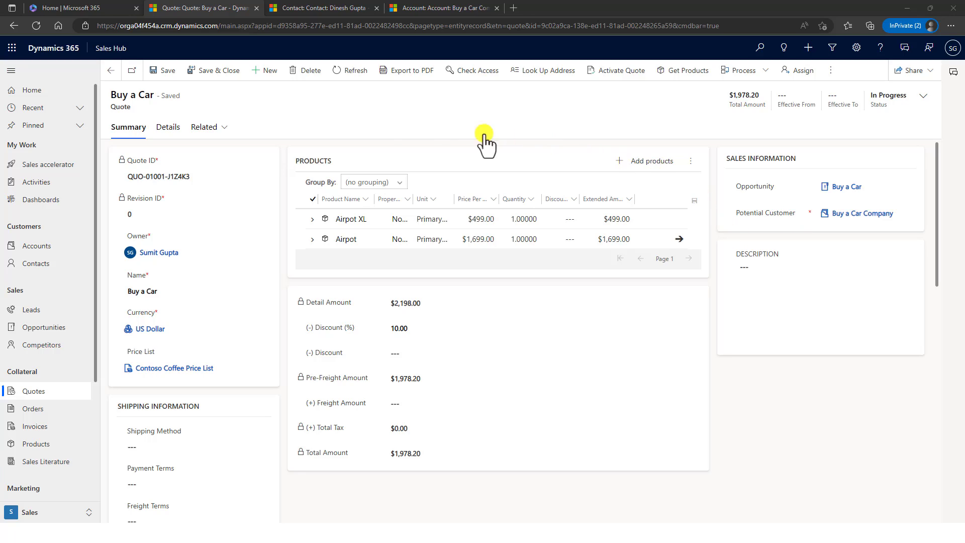
- Look over the Buy a Car quote's details and related records, then return to its Summary
left_click(163, 129)
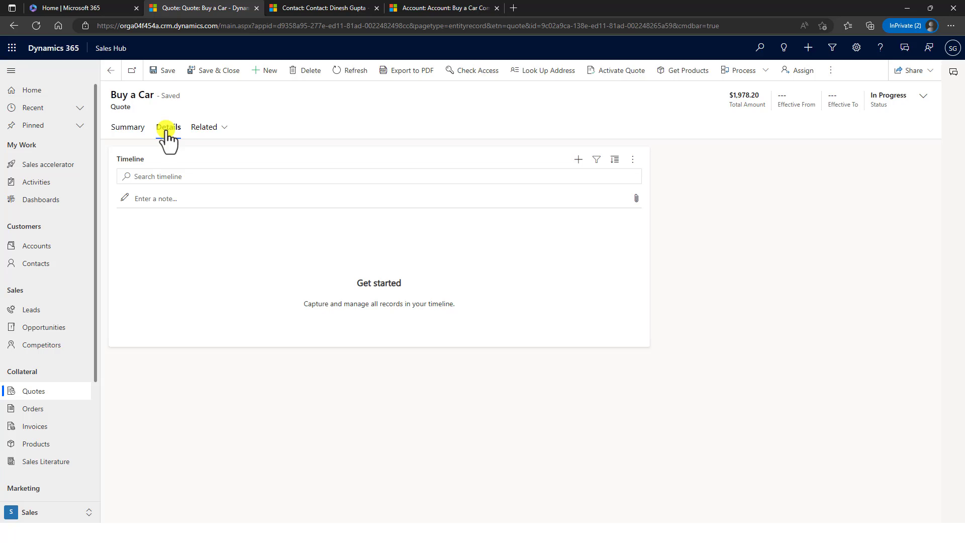
left_click(202, 128)
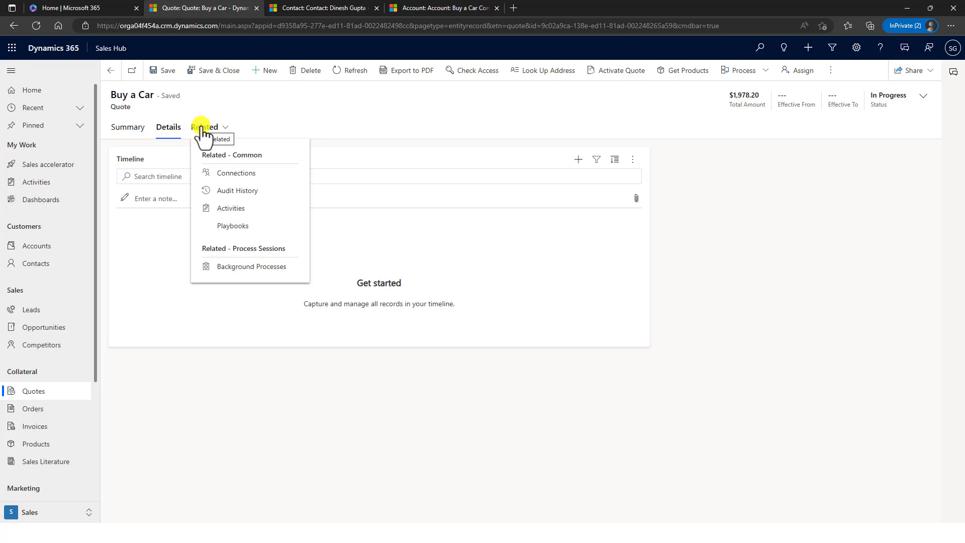
left_click(143, 132)
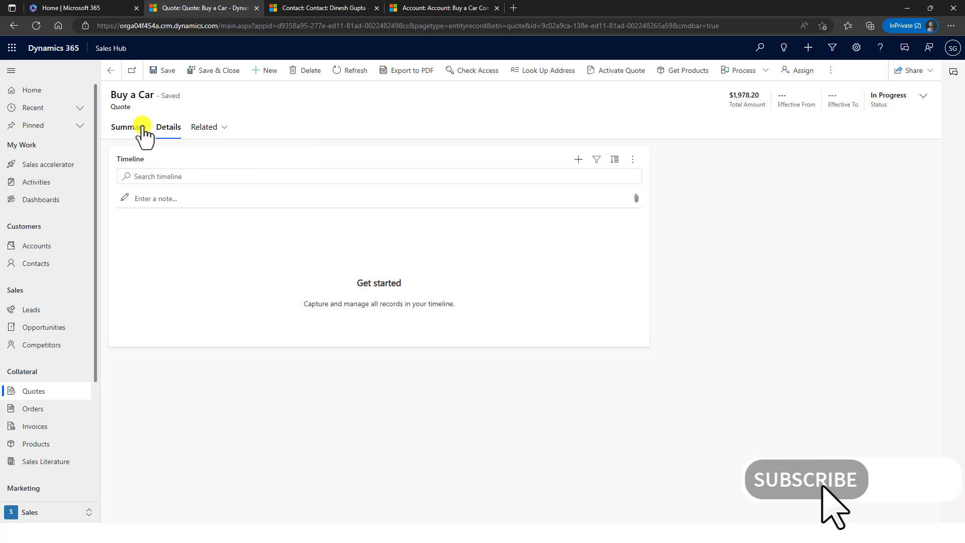
left_click(136, 129)
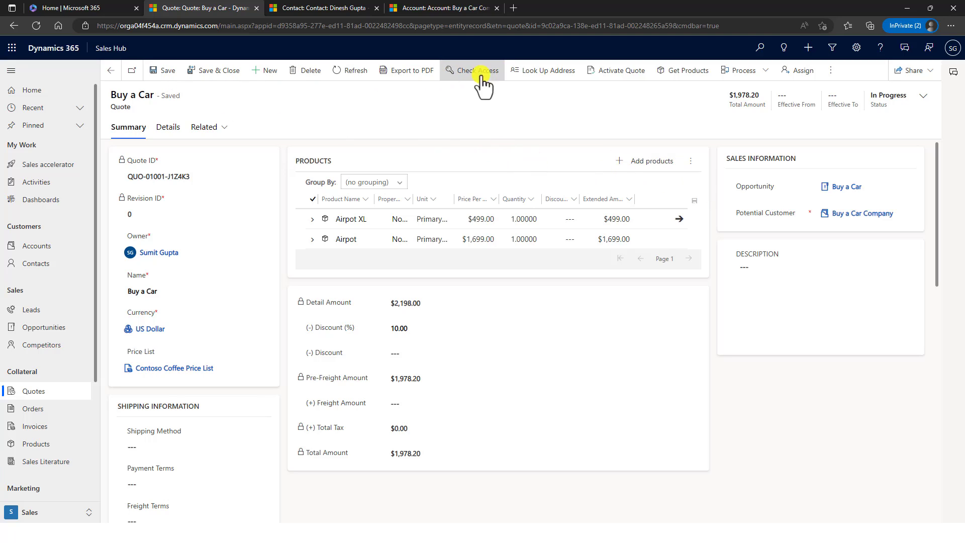
- Activate the Buy a Car quote and dismiss the success notification
left_click(609, 77)
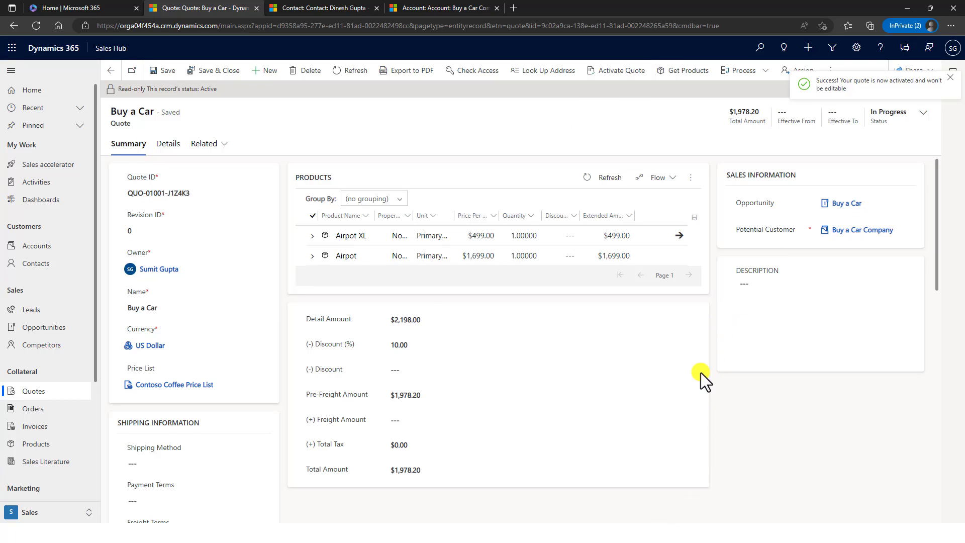
left_click(950, 77)
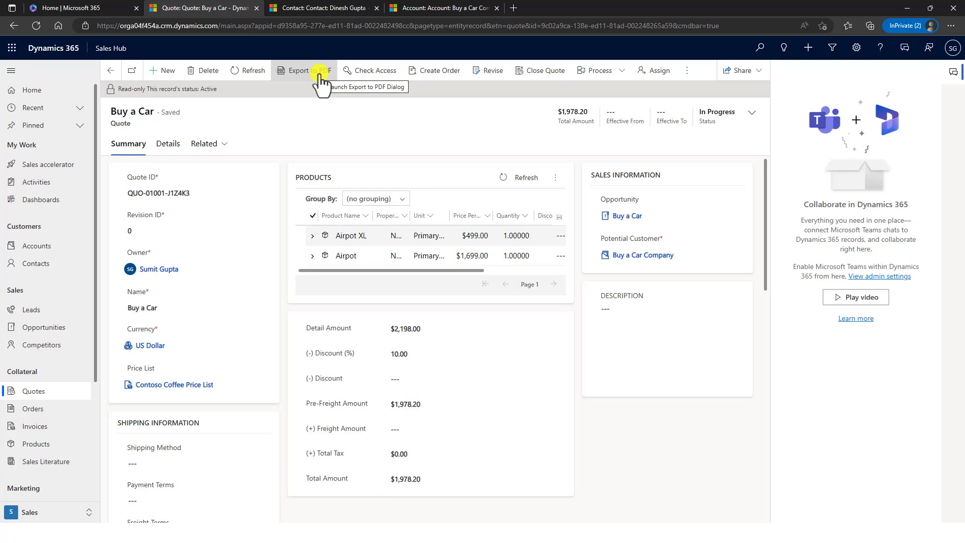
left_click(319, 75)
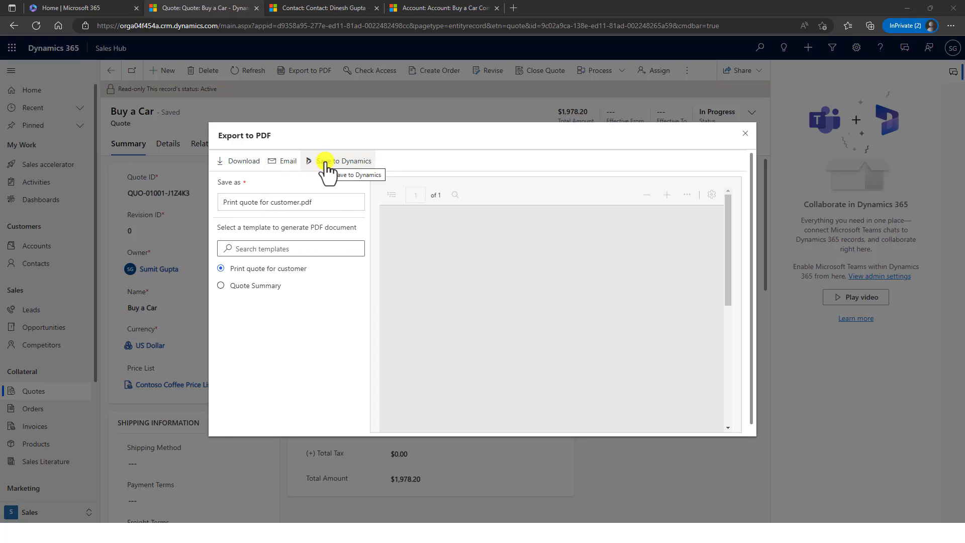
- Review the quote's PDF preview under the Quote Summary template, then close it
scroll(612, 309, "down", 5)
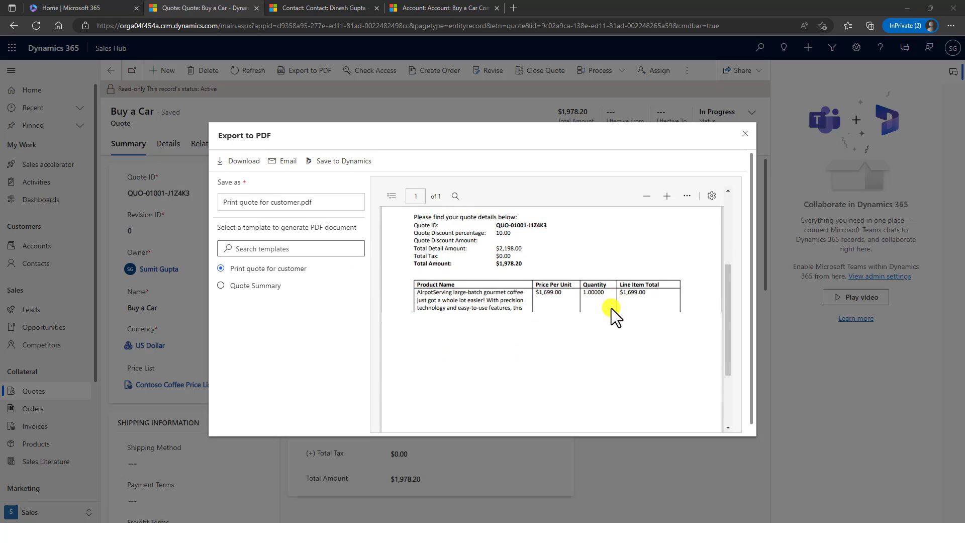
scroll(611, 309, "up", 5)
scroll(612, 309, "down", 3)
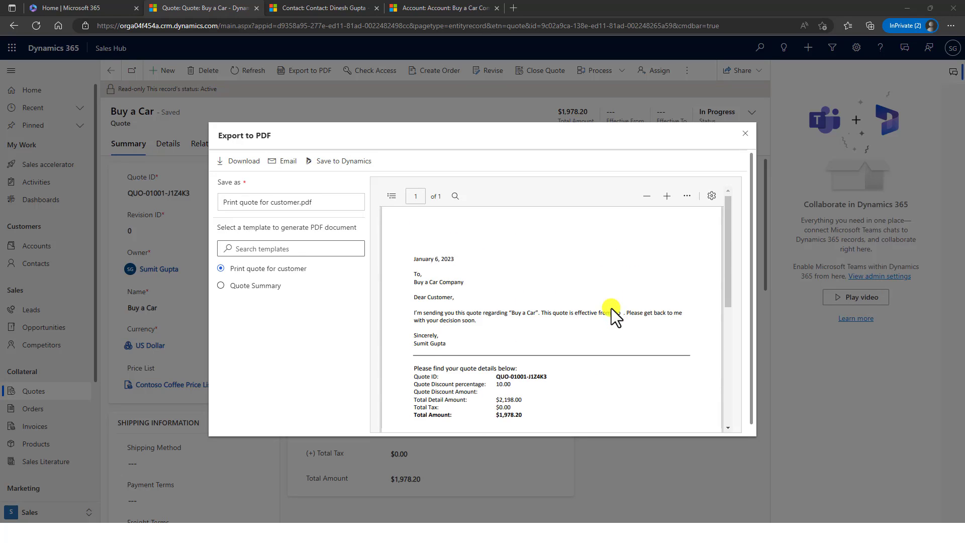
scroll(611, 309, "up", 2)
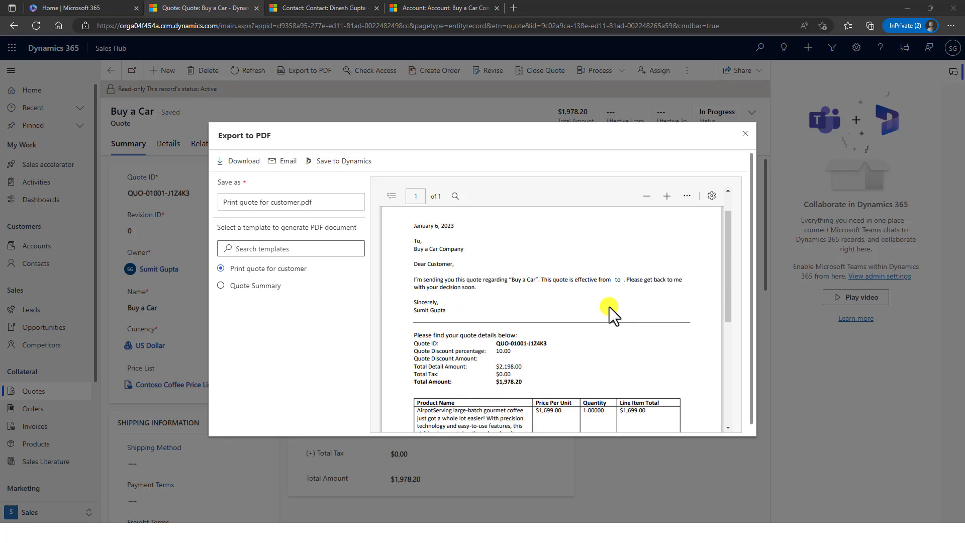
scroll(610, 307, "down", 3)
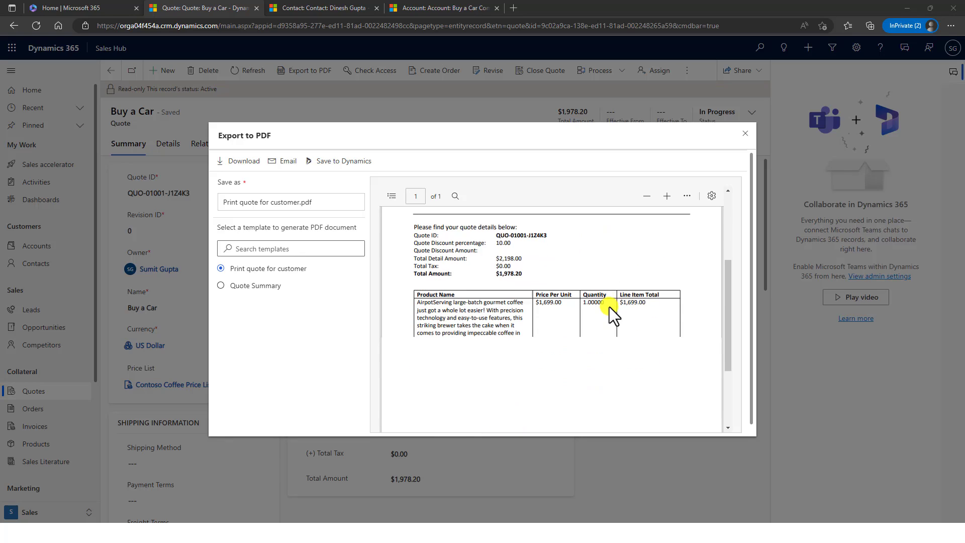
left_click(220, 286)
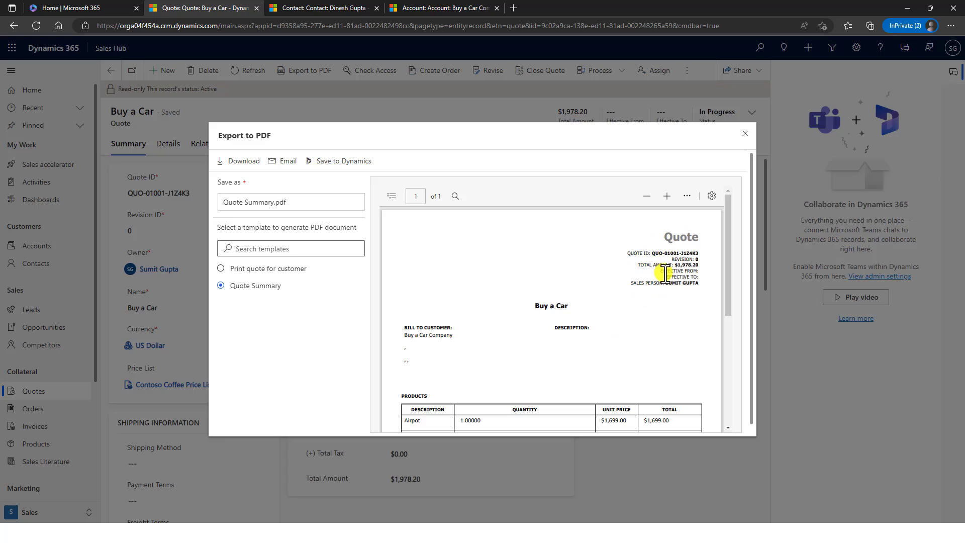
scroll(665, 267, "down", 5)
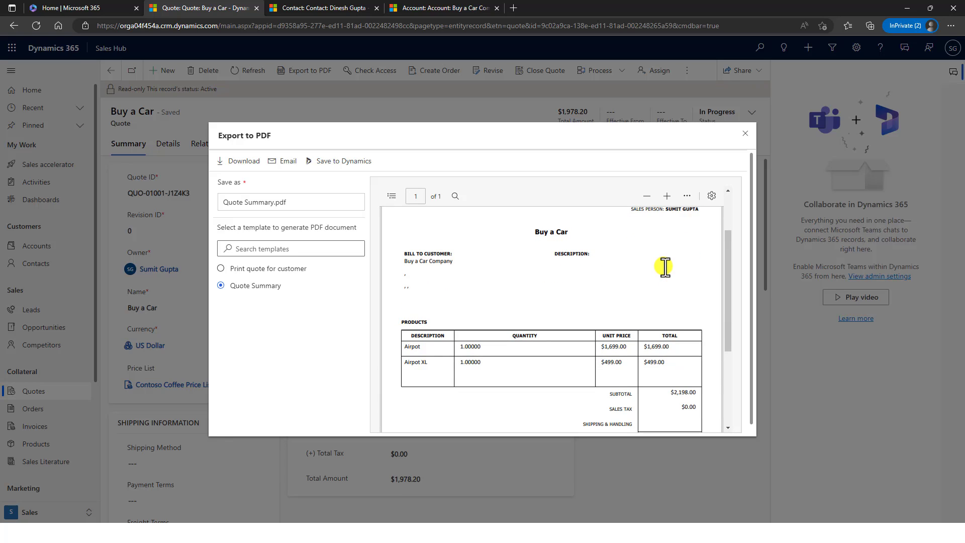
scroll(666, 268, "up", 5)
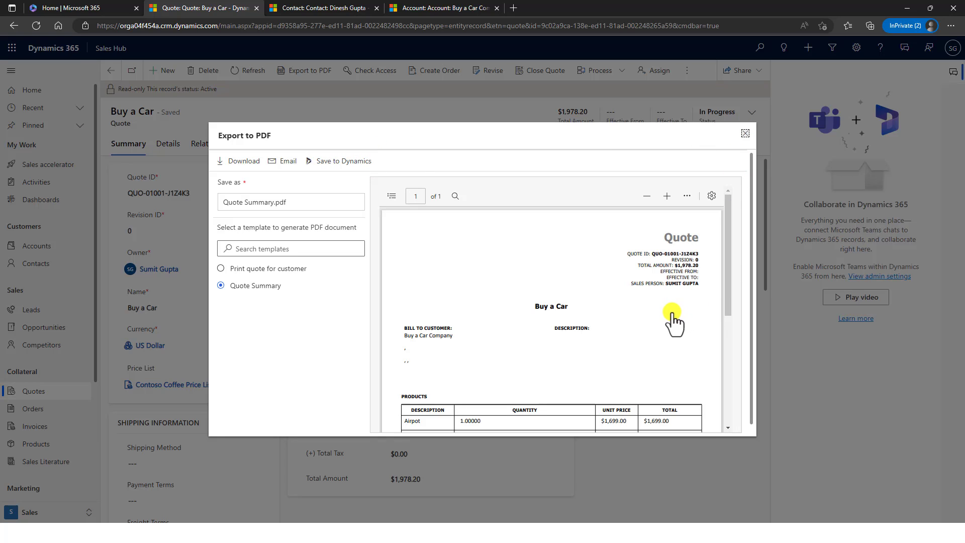
key("Escape")
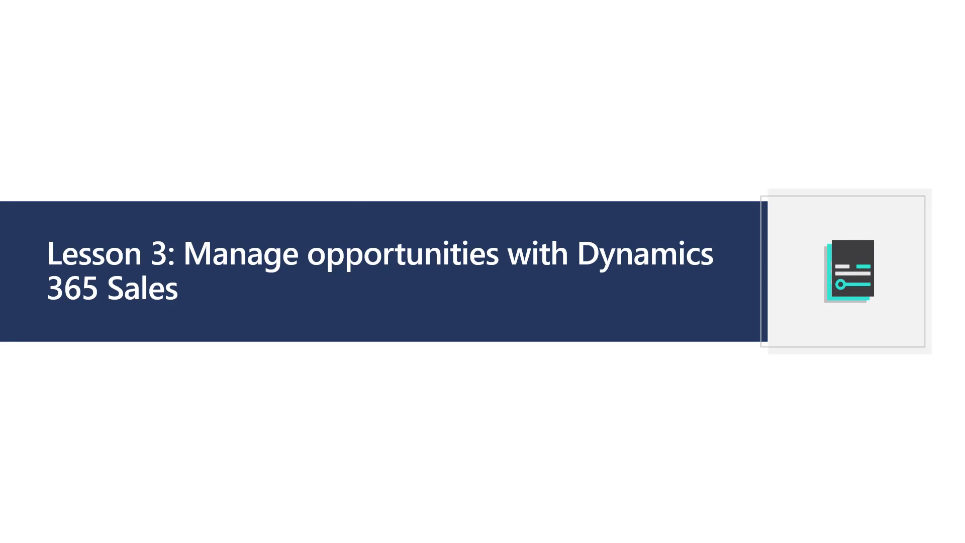
- Advance two Lesson 3 slides, then switch back to the Buy a Car opportunity
key("Right")
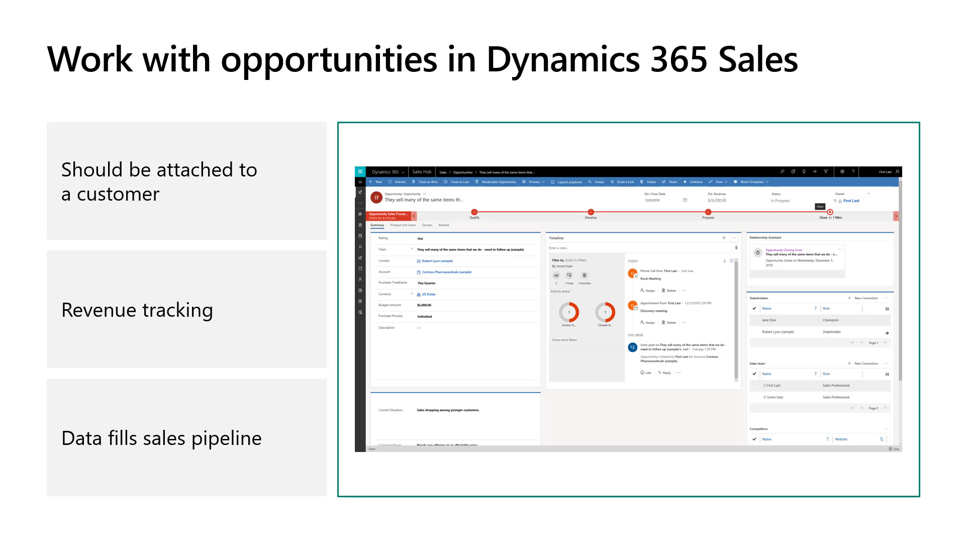
key("Right")
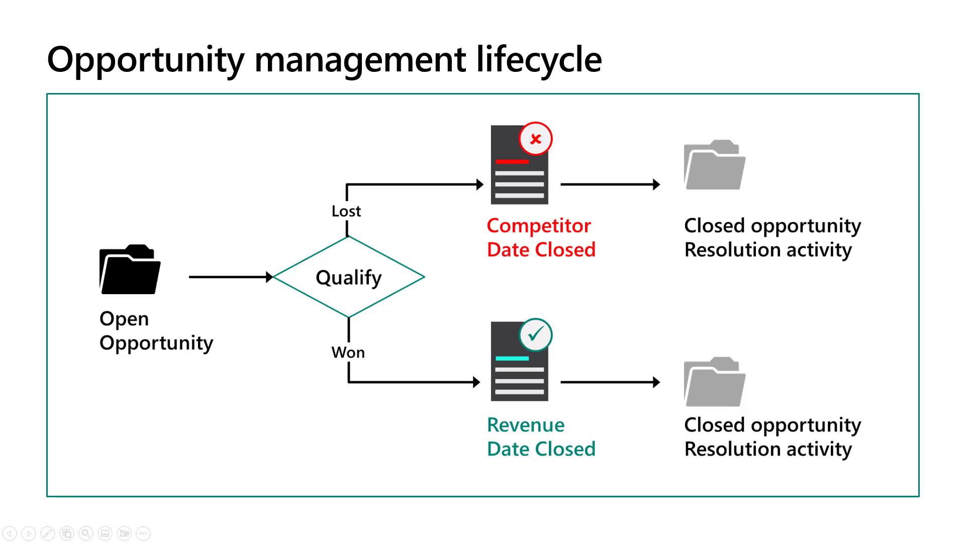
key("alt+Tab")
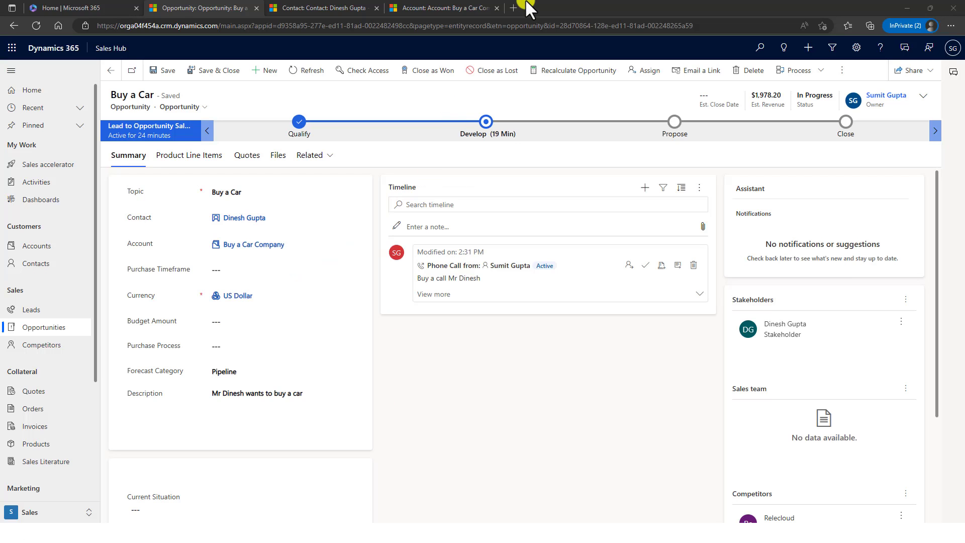
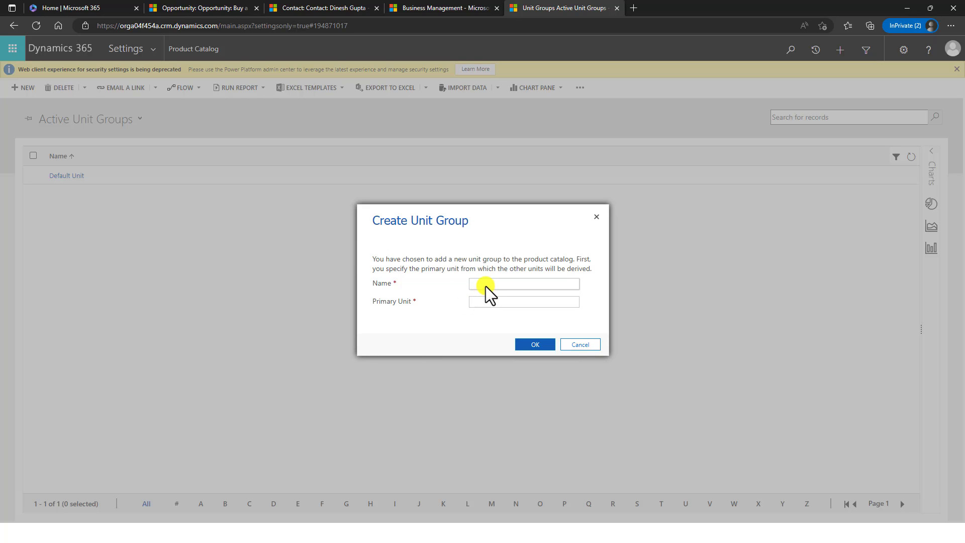
- Create the Litre unit group with primary unit 1
left_click(487, 286)
type("Litre")
key("Tab")
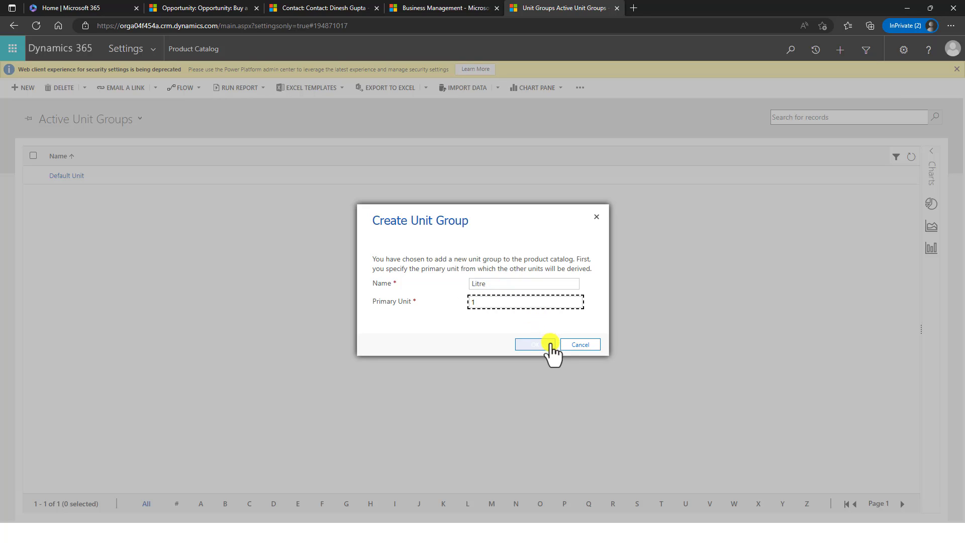
left_click(549, 346)
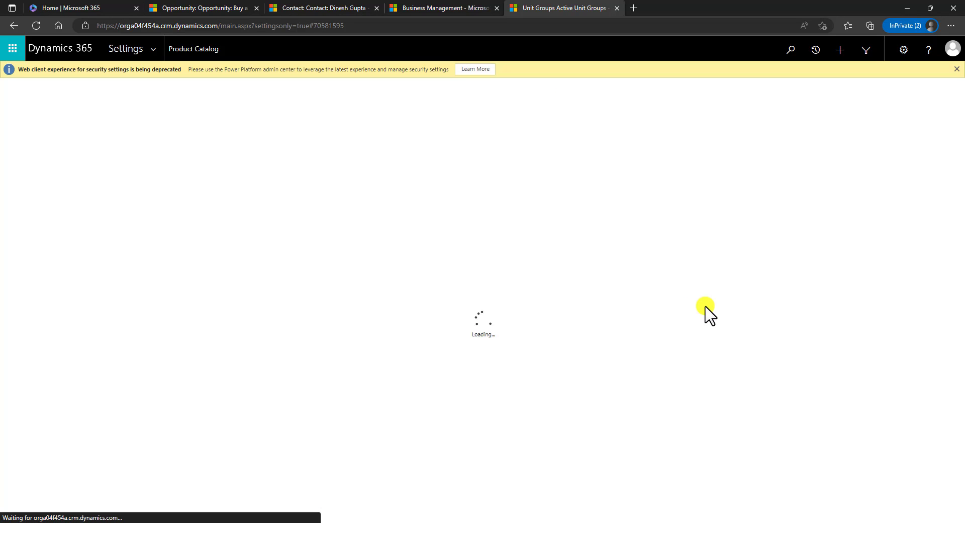
- Go to Settings > Product Catalog and open the Families & Products list
left_click(437, 7)
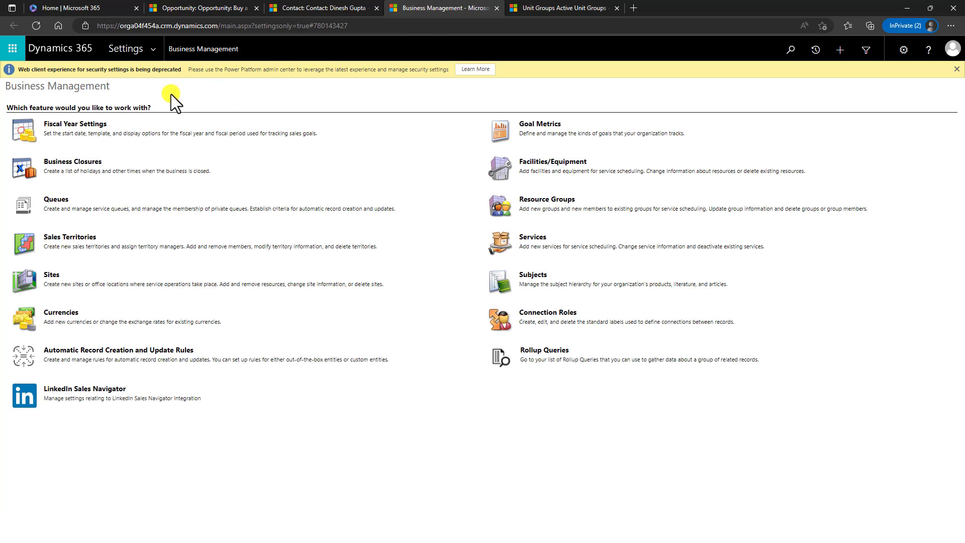
left_click(159, 49)
left_click(53, 187)
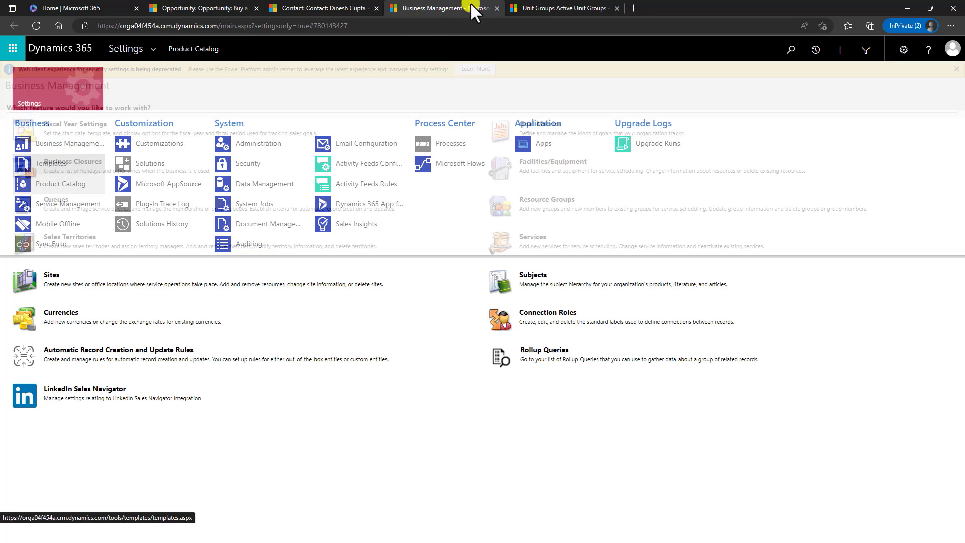
left_click(536, 8)
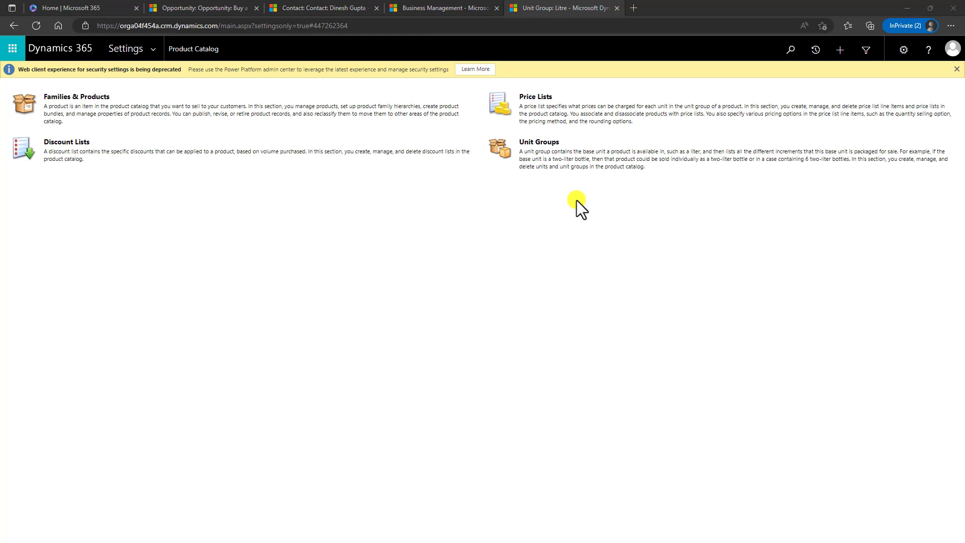
left_click(66, 97)
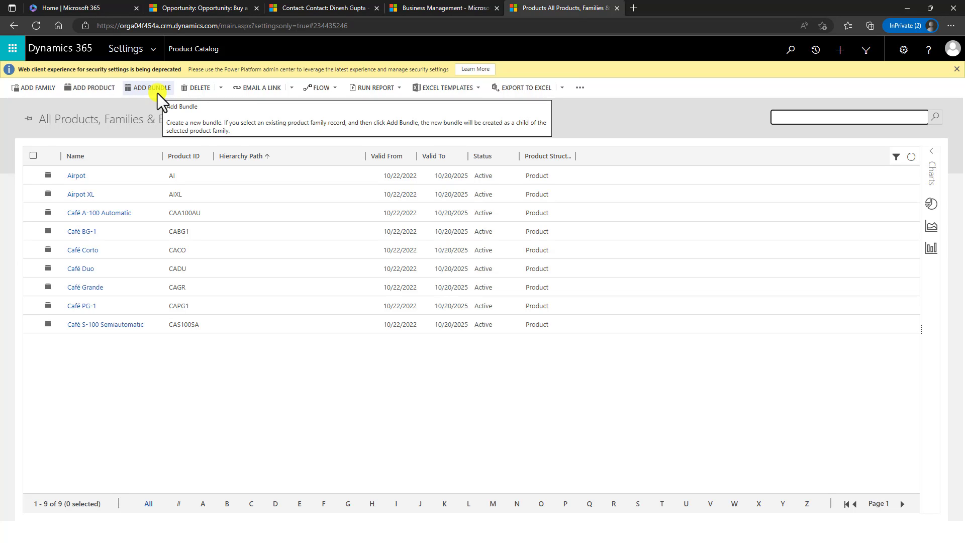
- Start a new product named 'A Water Bottle' with product ID WA1
left_click(94, 89)
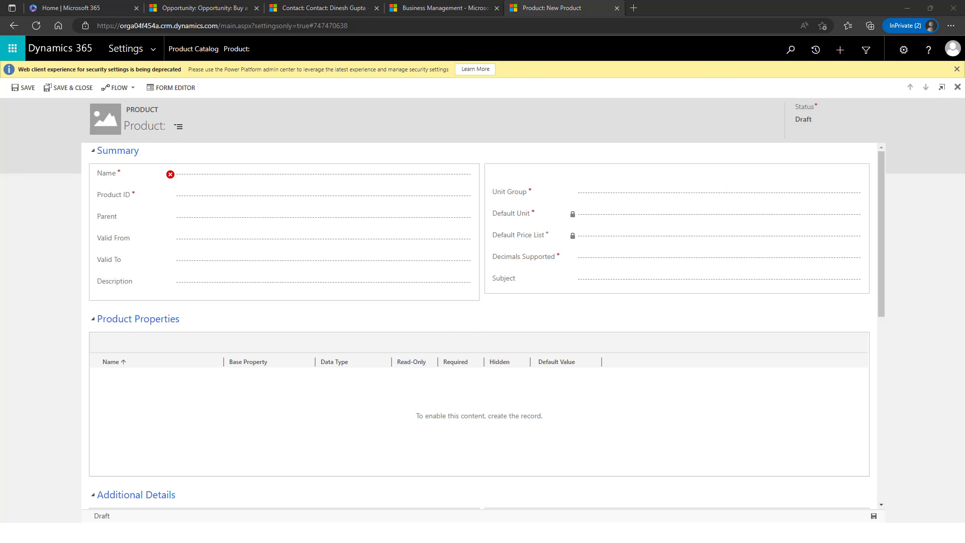
left_click(244, 174)
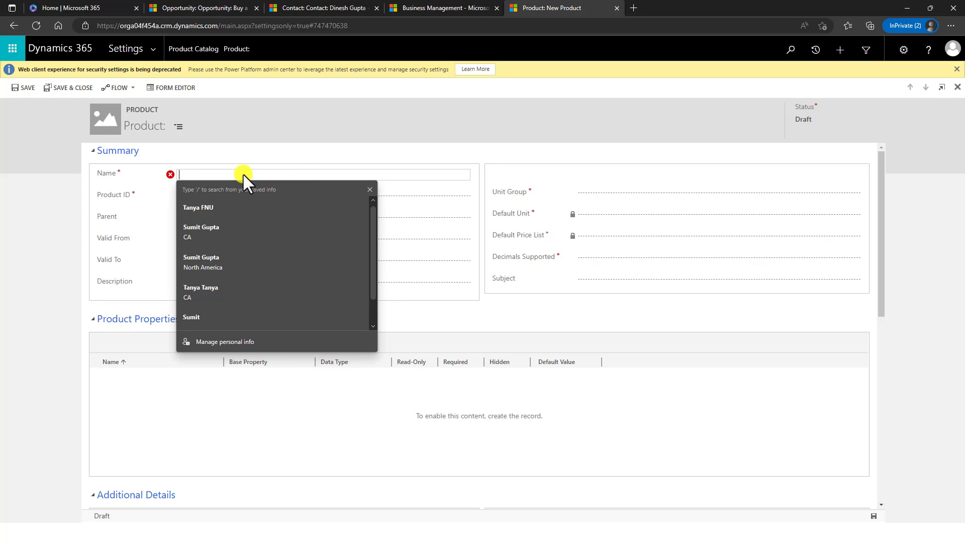
type("A Water Bottle")
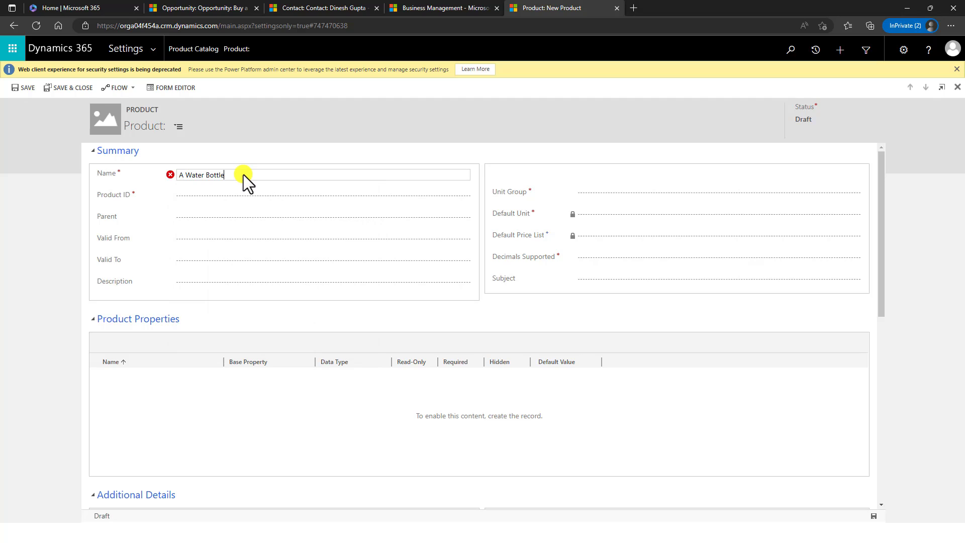
left_click(255, 201)
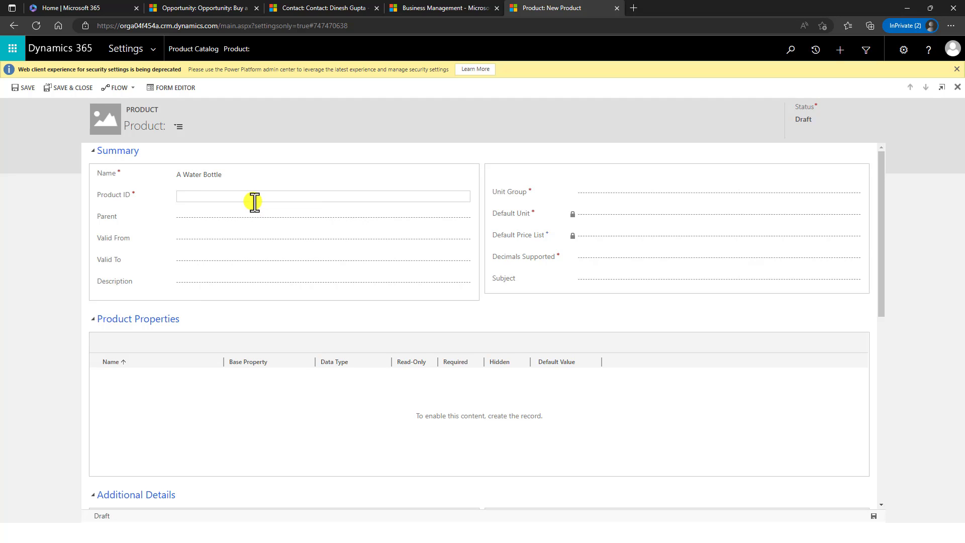
type("WA1")
left_click(234, 218)
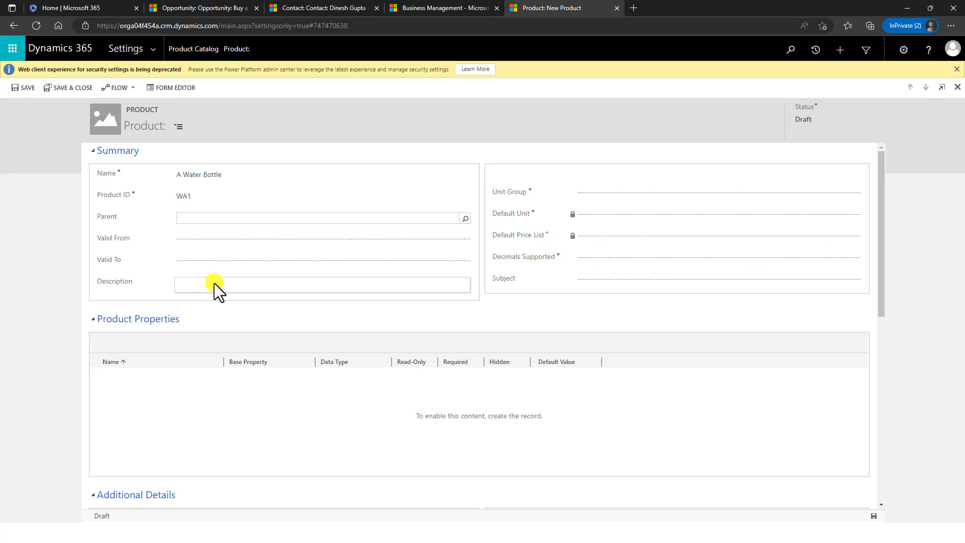
- Set unit group Litre, default unit 1 and 2 decimals supported, then save the product
left_click(215, 283)
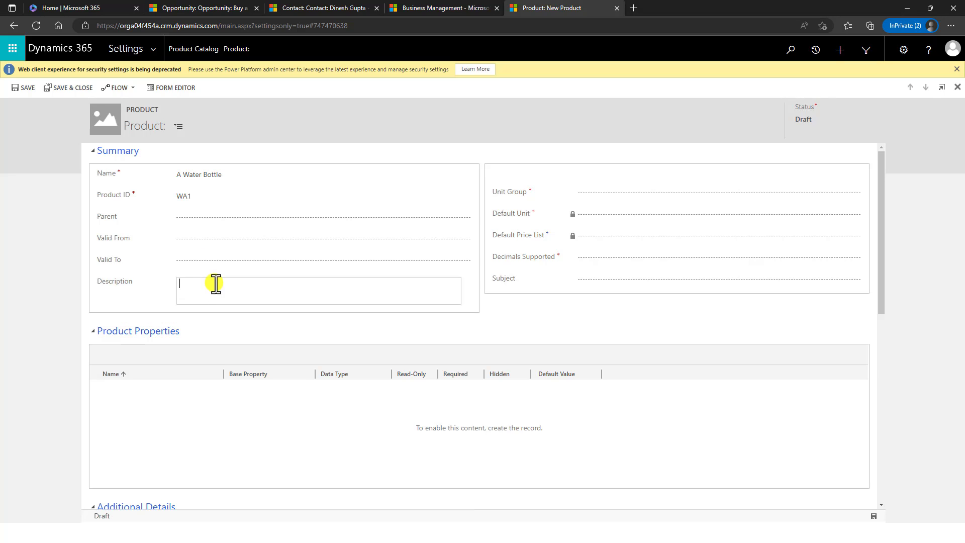
left_click(631, 195)
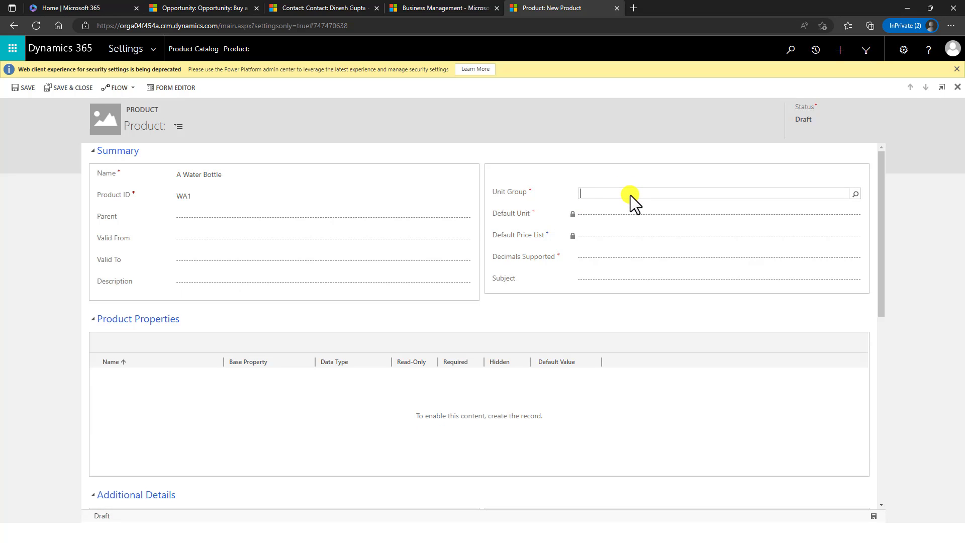
key("Return")
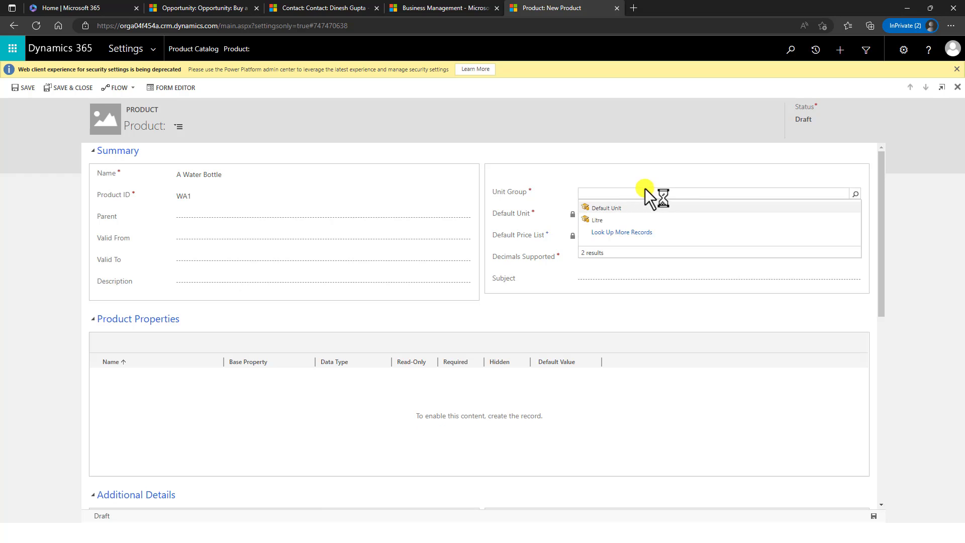
left_click(617, 220)
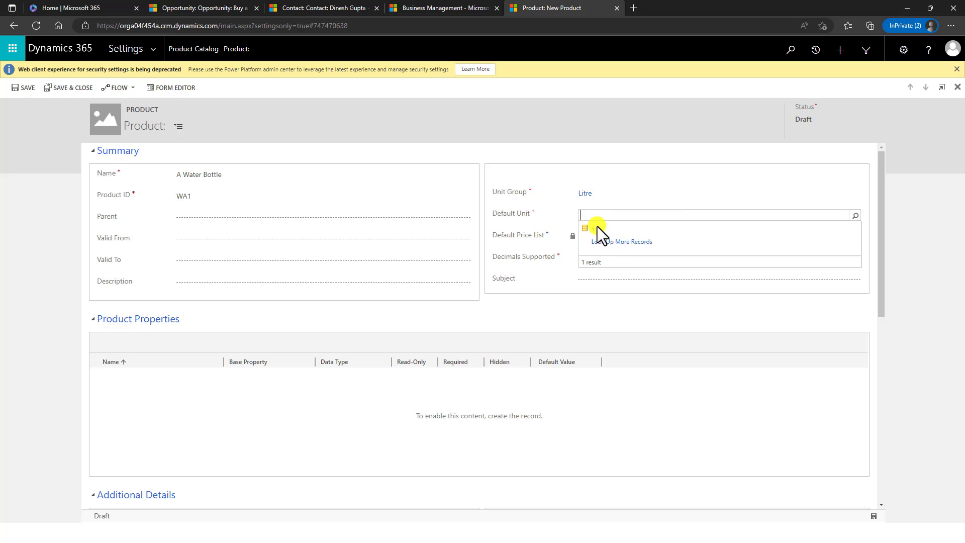
left_click(599, 230)
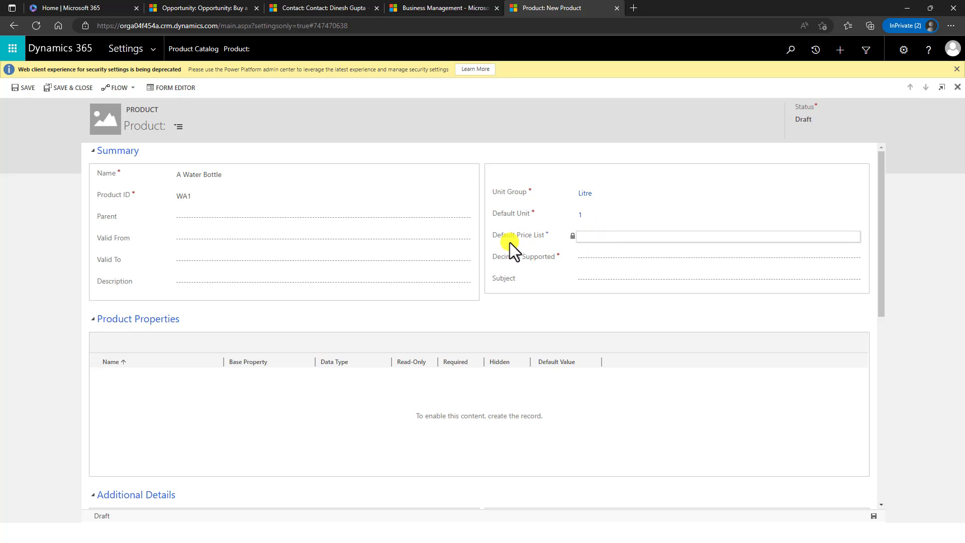
left_click(589, 258)
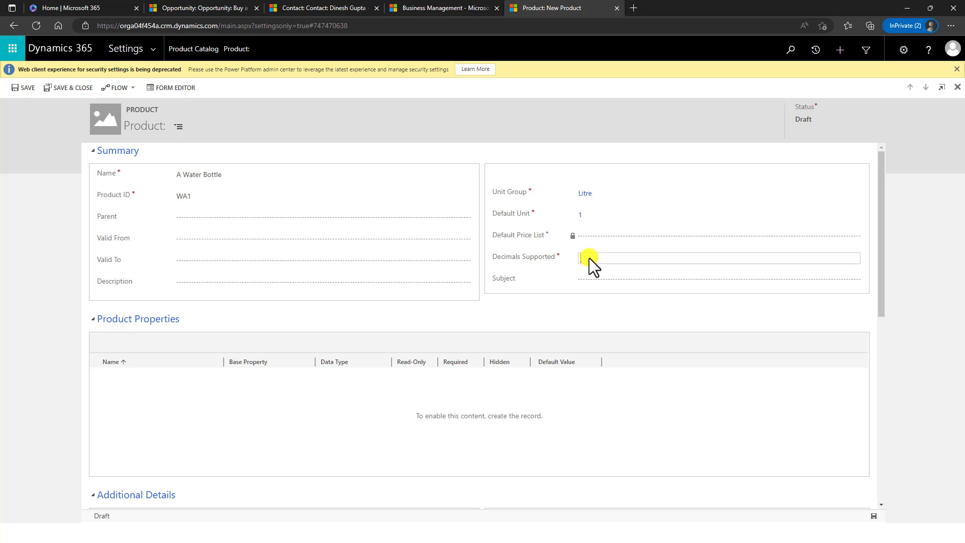
left_click(22, 89)
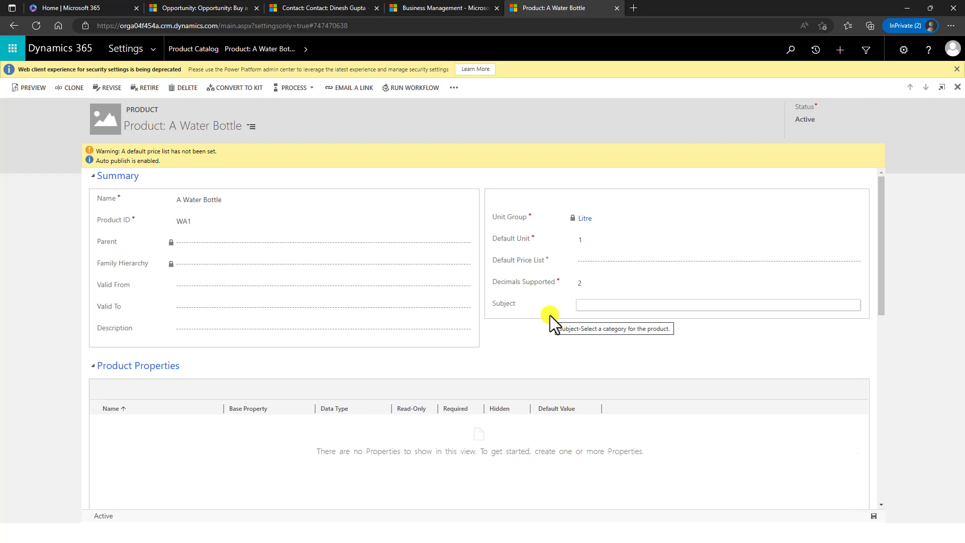
scroll(550, 315, "down", 6)
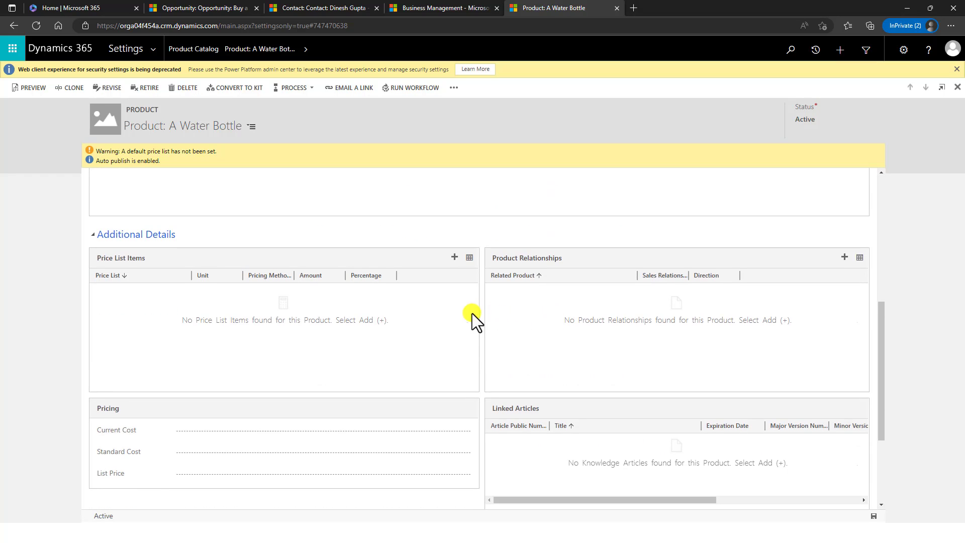
scroll(252, 291, "up", 2)
scroll(201, 294, "up", 1)
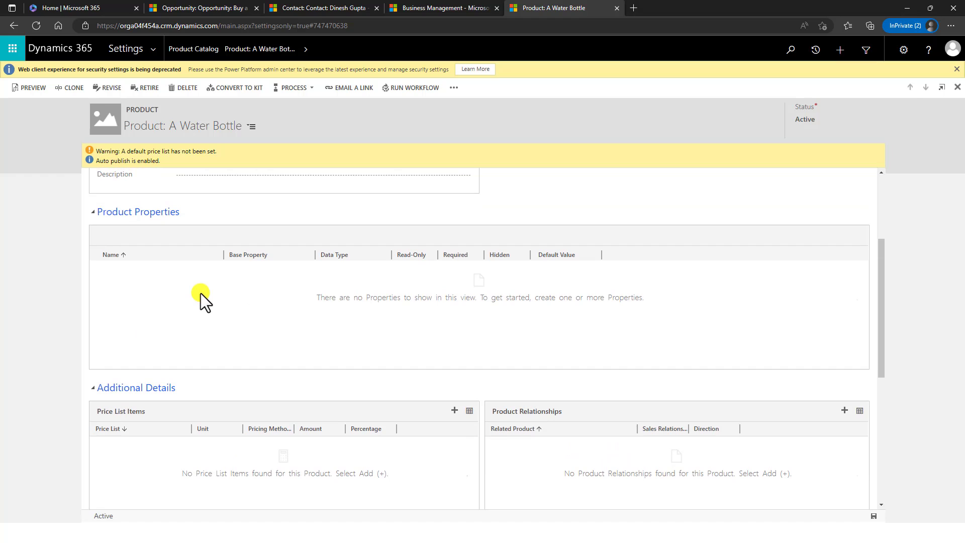
scroll(201, 294, "down", 2)
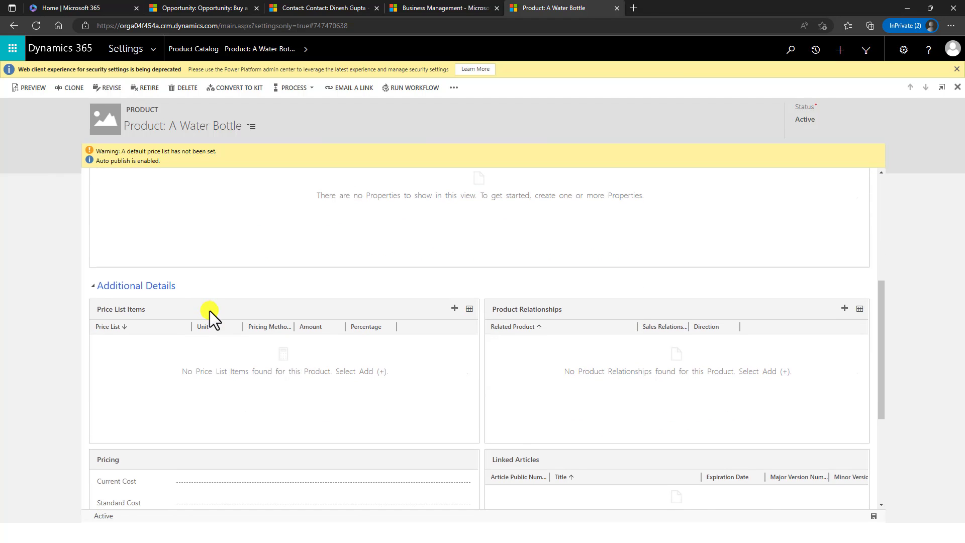
scroll(209, 311, "down", 3)
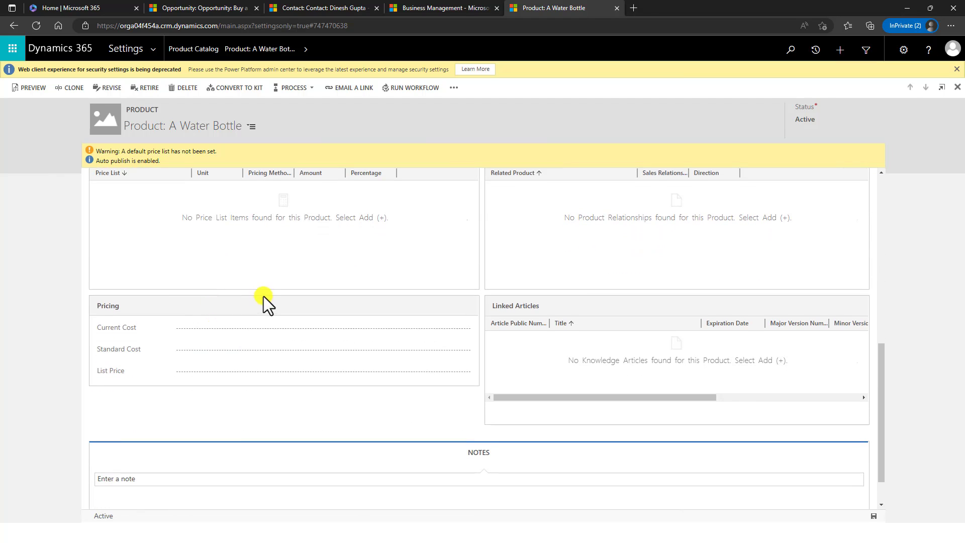
scroll(264, 296, "up", 1)
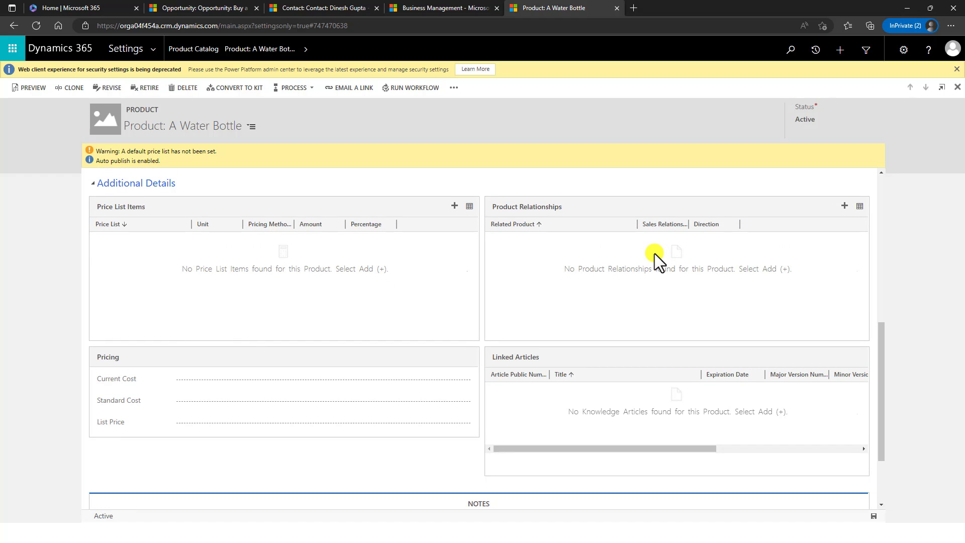
scroll(629, 286, "down", 2)
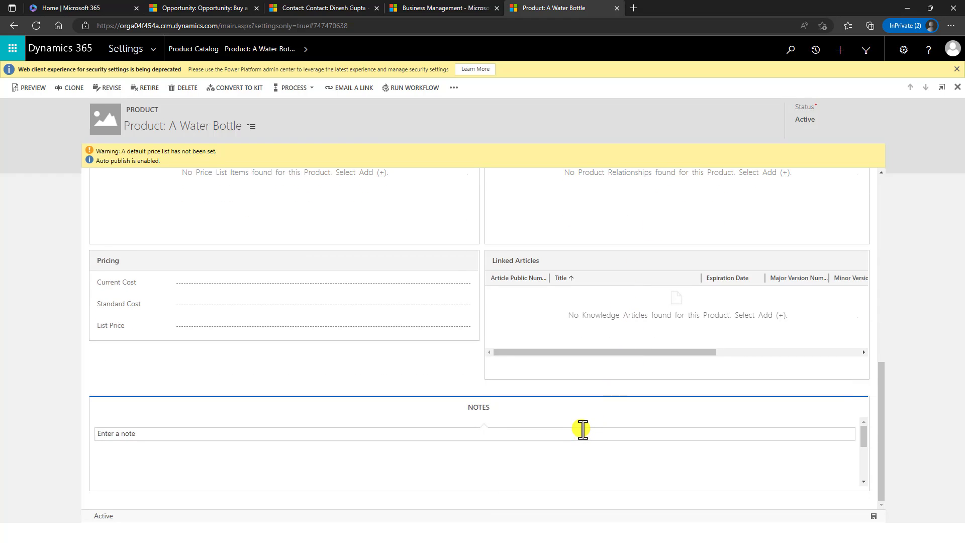
scroll(581, 432, "up", 2)
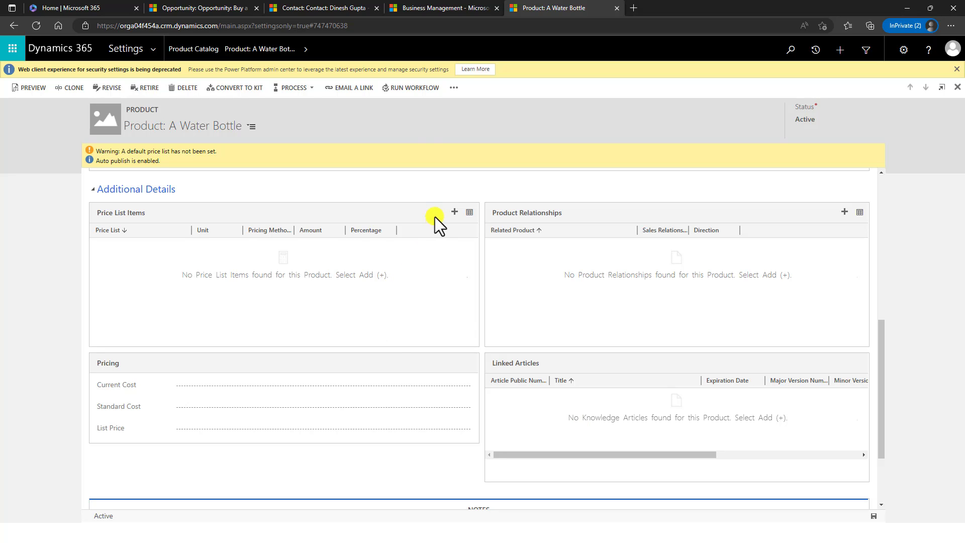
scroll(445, 288, "up", 10)
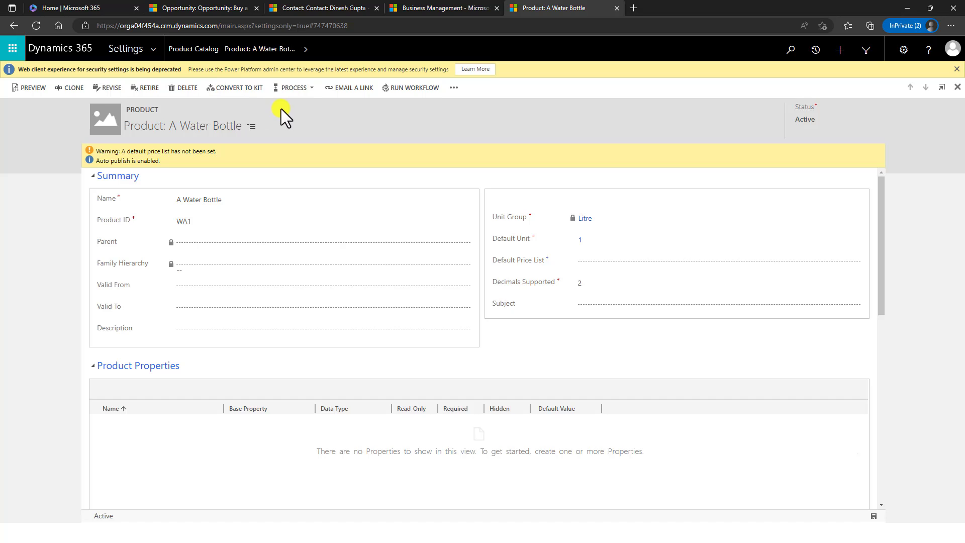
- Close the A Water Bottle product form and open the Product Catalog's Price Lists
left_click(957, 88)
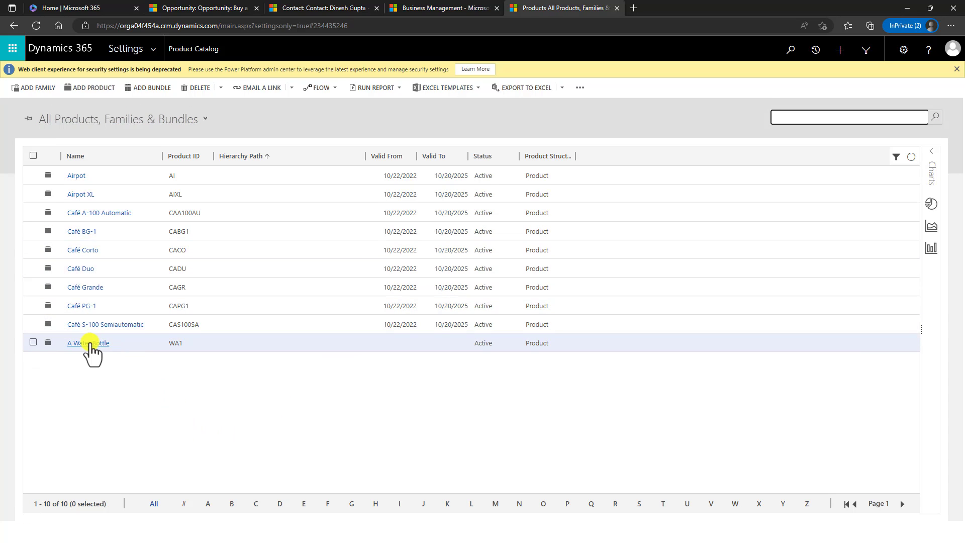
left_click(189, 46)
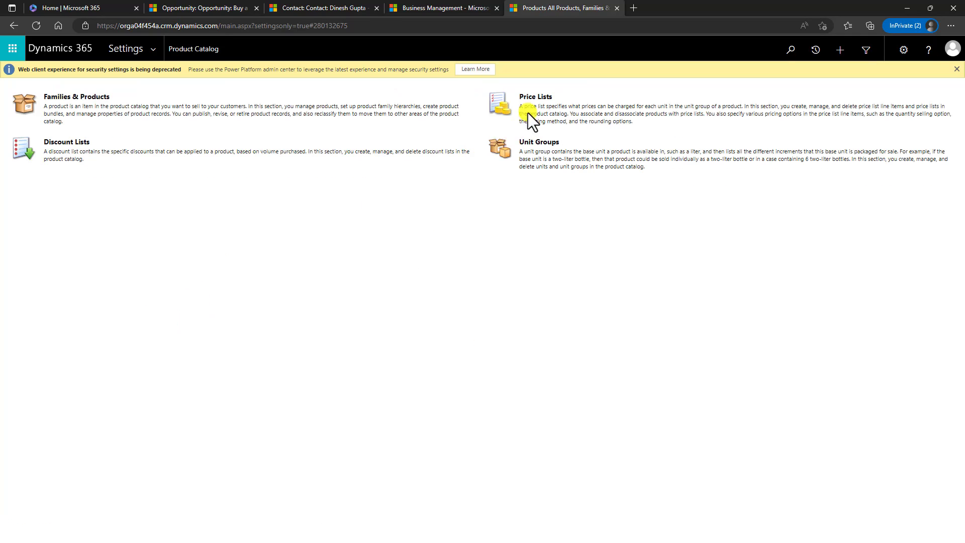
left_click(547, 97)
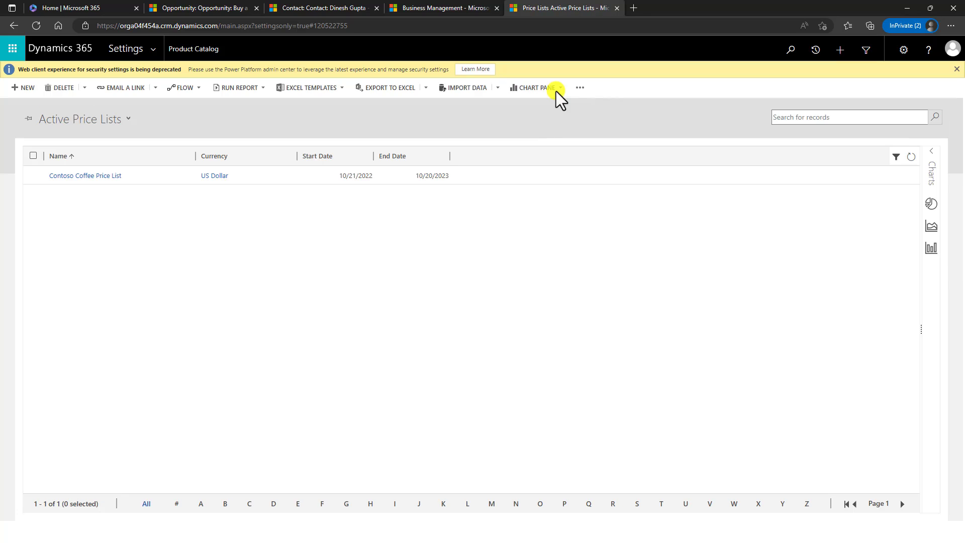
- Open Contoso Coffee Price List and add a new price list item
left_click(102, 176)
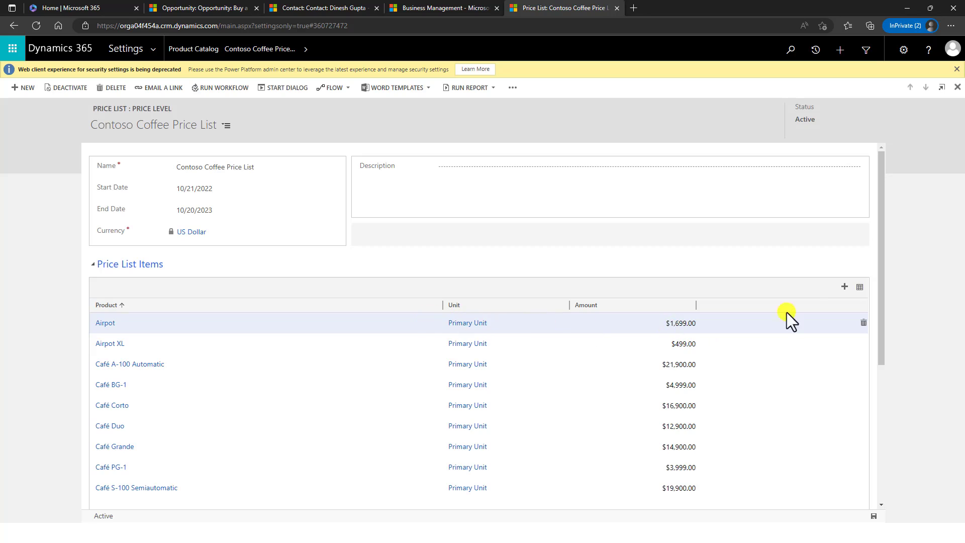
left_click(845, 287)
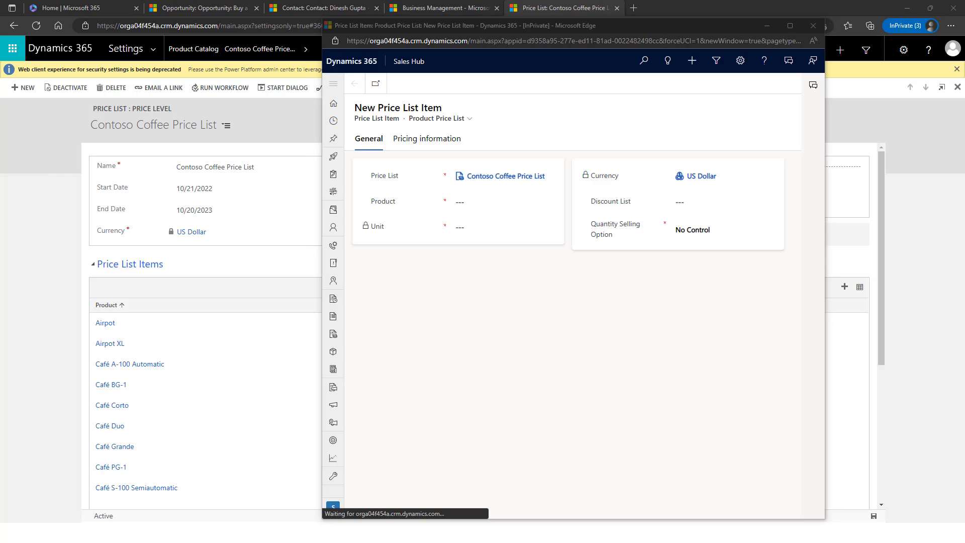
- Search the Product lookup and select A Water Bottle for the new item
left_click(485, 201)
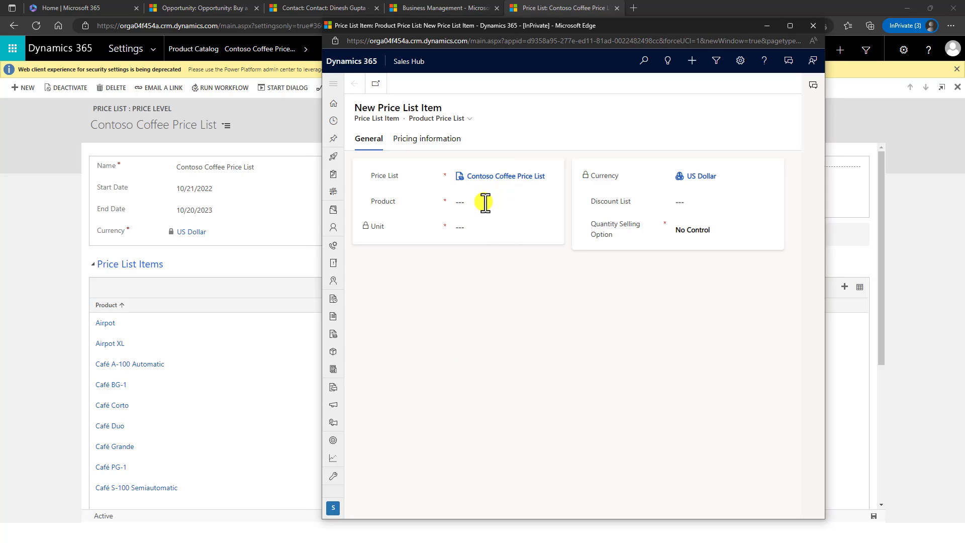
left_click(474, 203)
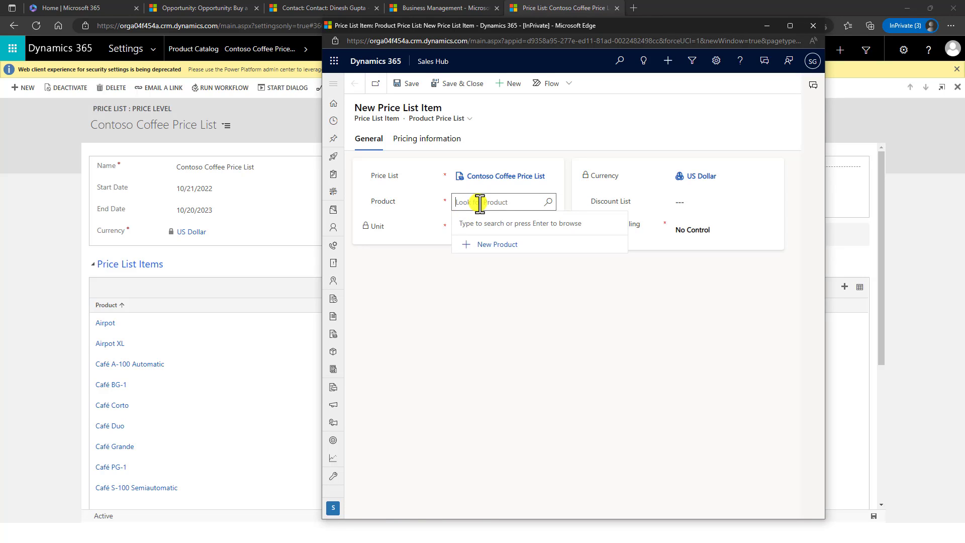
type("Warr")
key("BackSpace")
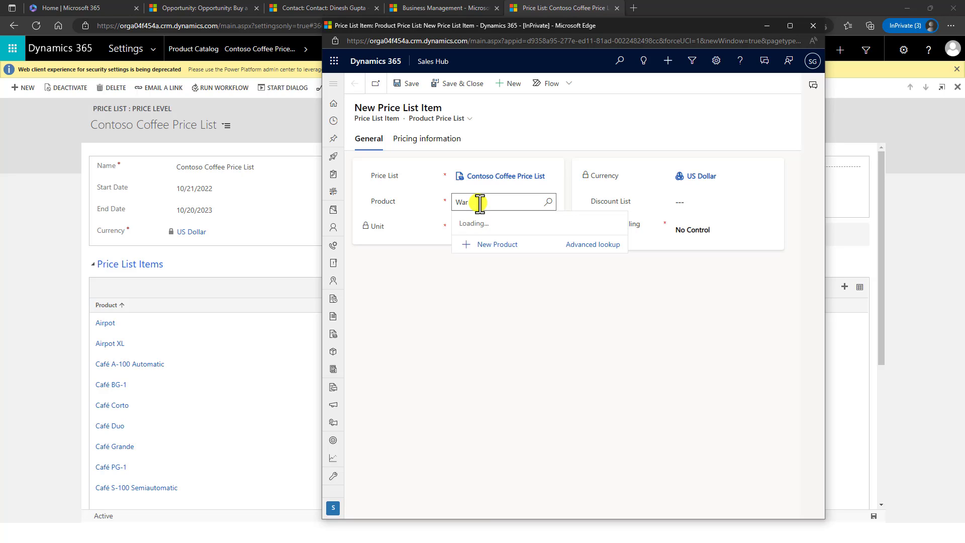
type("ter")
key("ctrl+a")
key("BackSpace")
type("WAte")
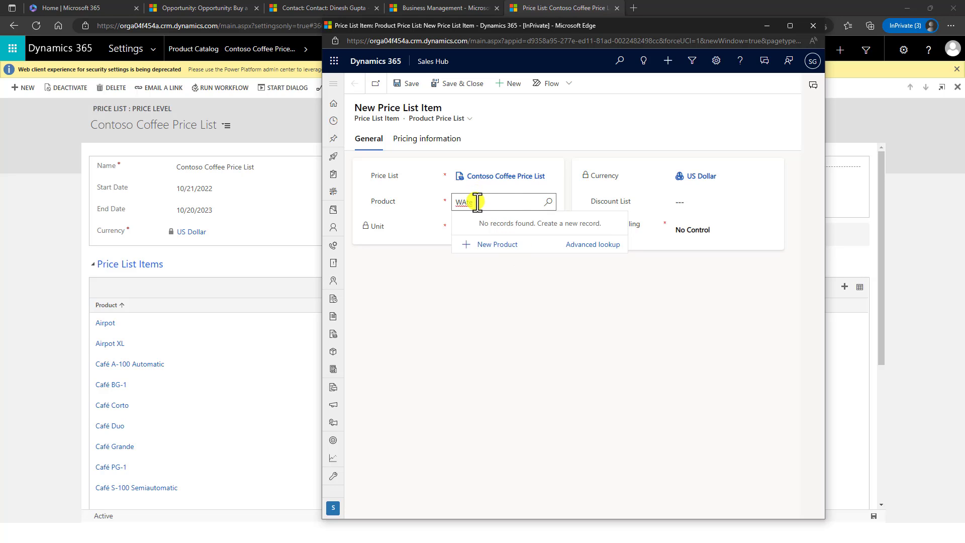
key("BackSpace")
key("BackSpace")
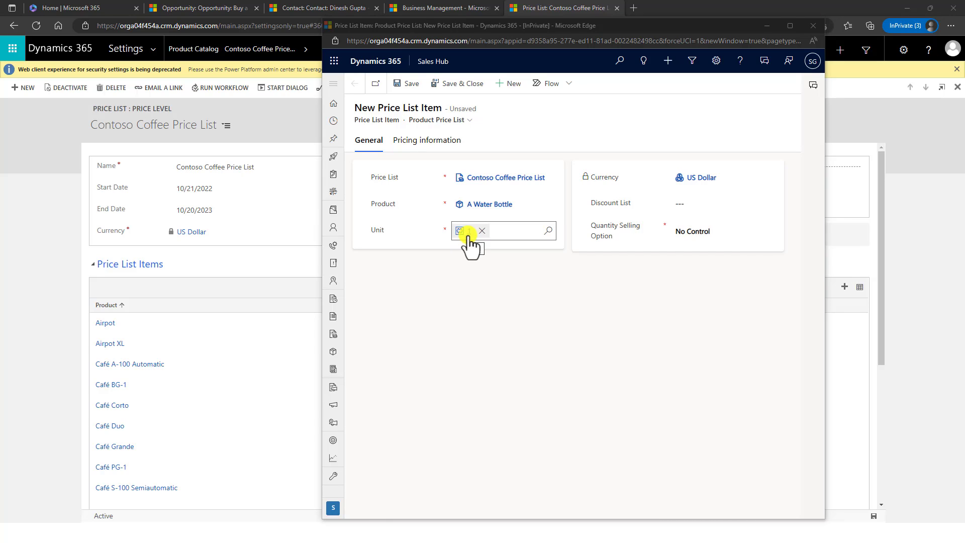
- Set the item's unit to 1 and keep Quantity Selling Option at No Control
left_click(482, 231)
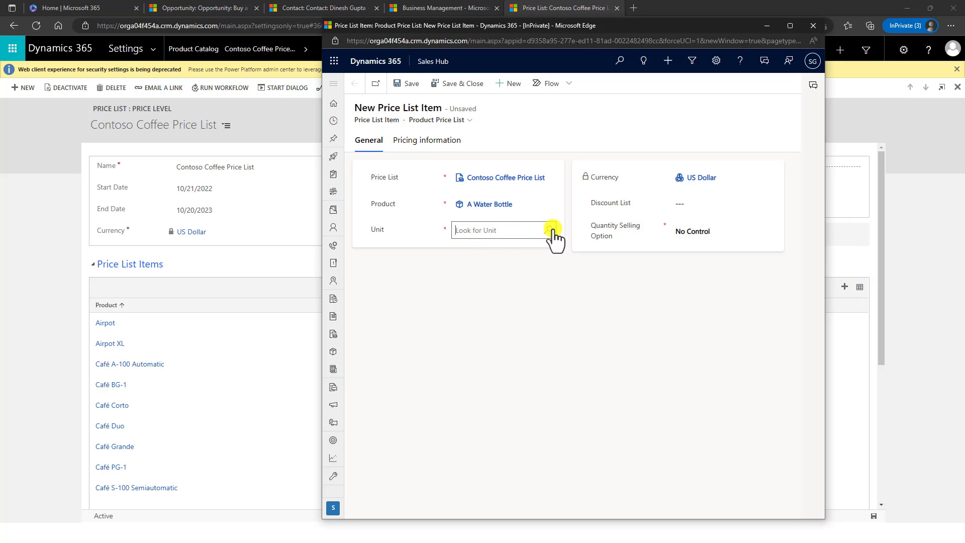
left_click(551, 230)
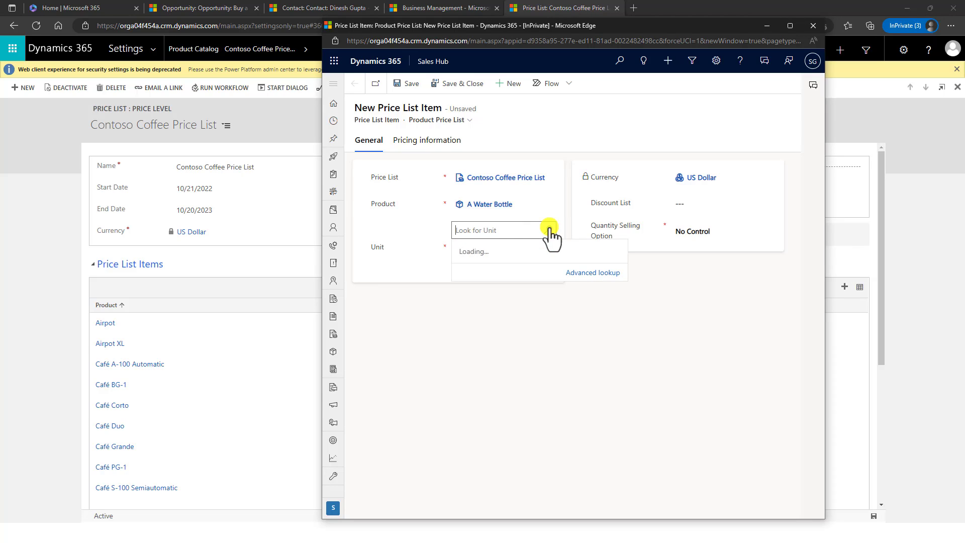
left_click(479, 272)
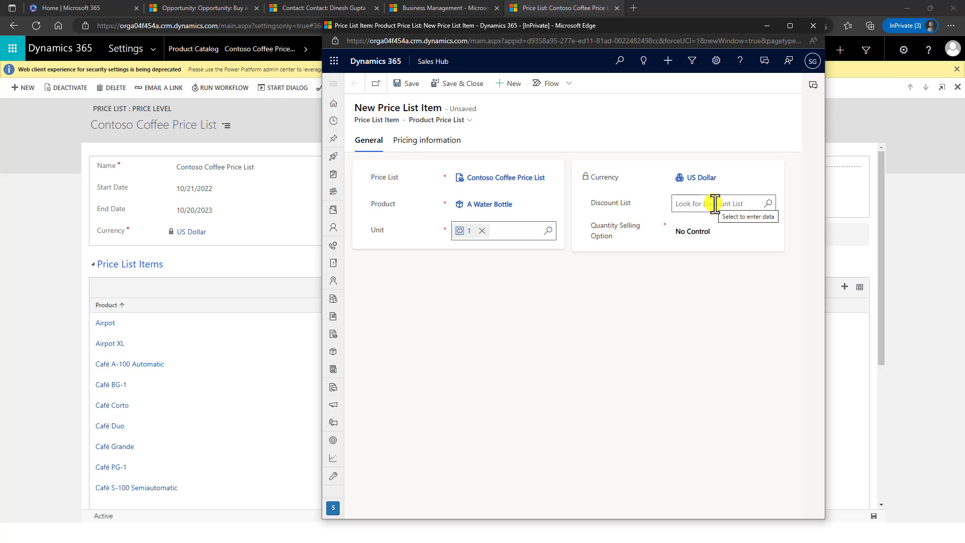
left_click(716, 227)
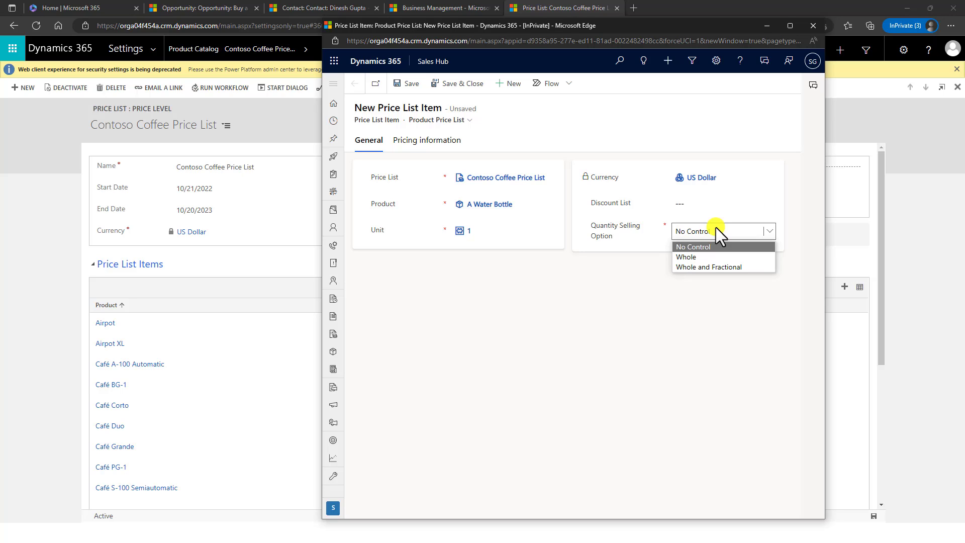
left_click(678, 396)
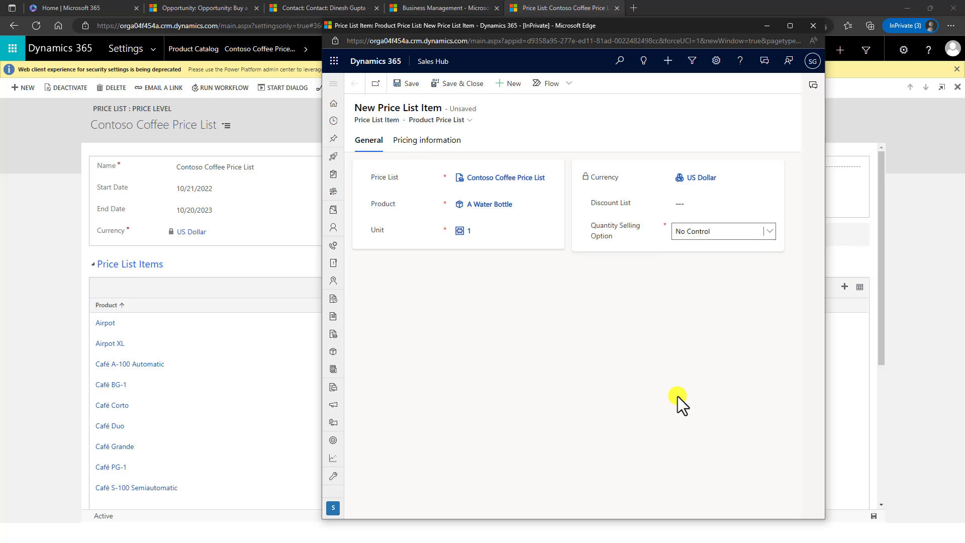
- Enter a $2.00 amount in the item's pricing information
left_click(411, 141)
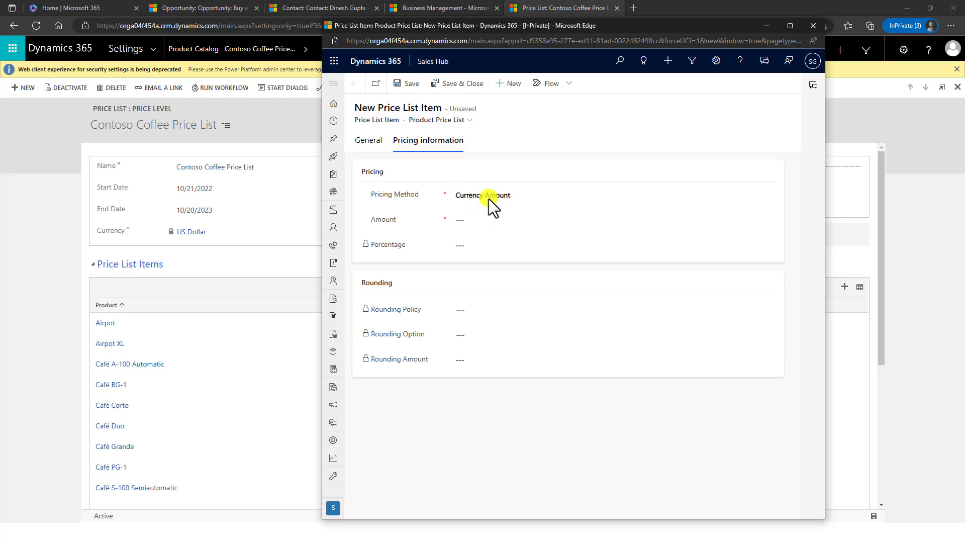
left_click(481, 225)
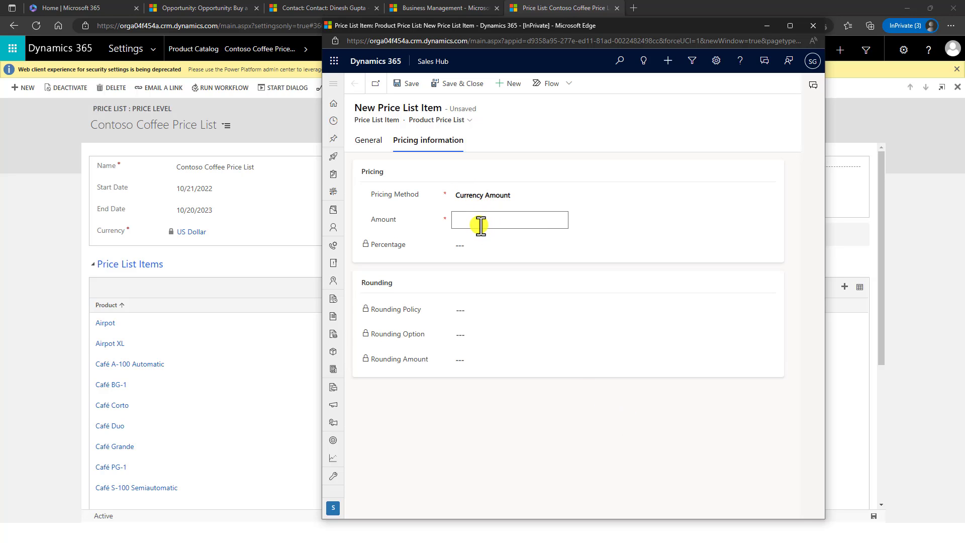
type("2")
left_click(711, 208)
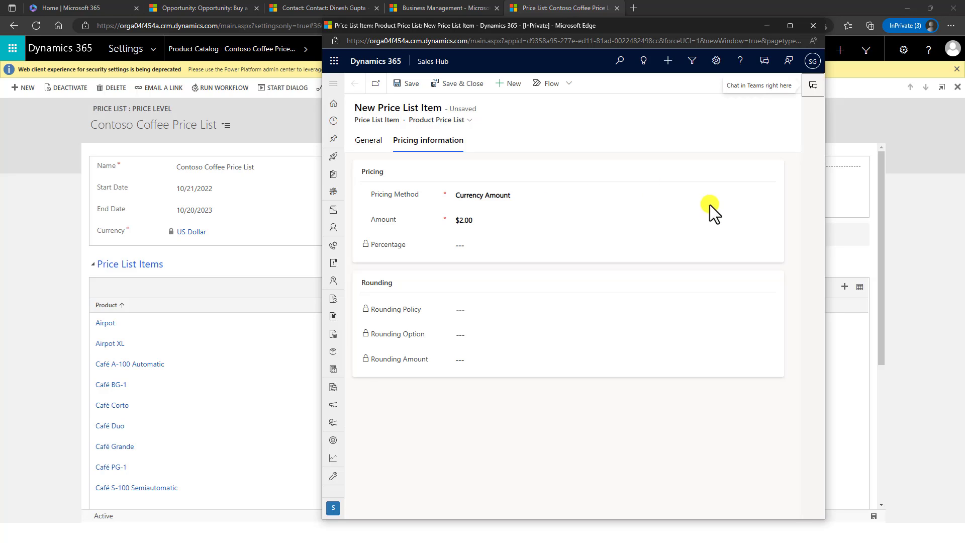
- Try Percent Markup current and standard cost pricing, then return to Currency Amount
left_click(490, 195)
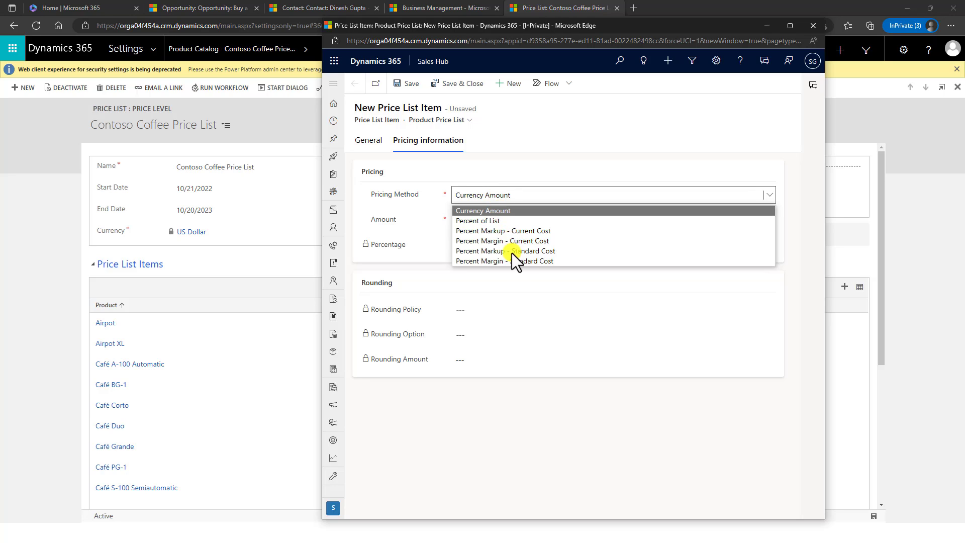
left_click(508, 233)
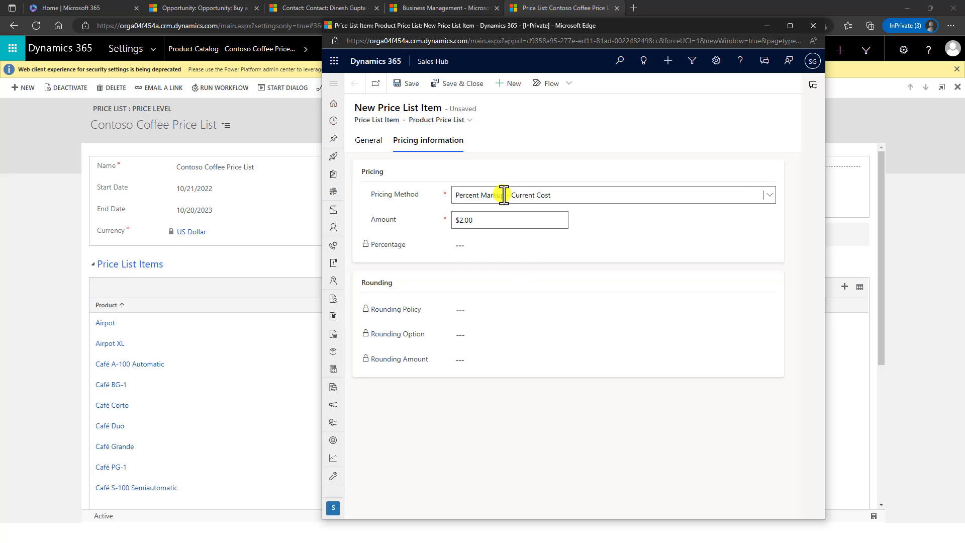
left_click(711, 197)
left_click(622, 159)
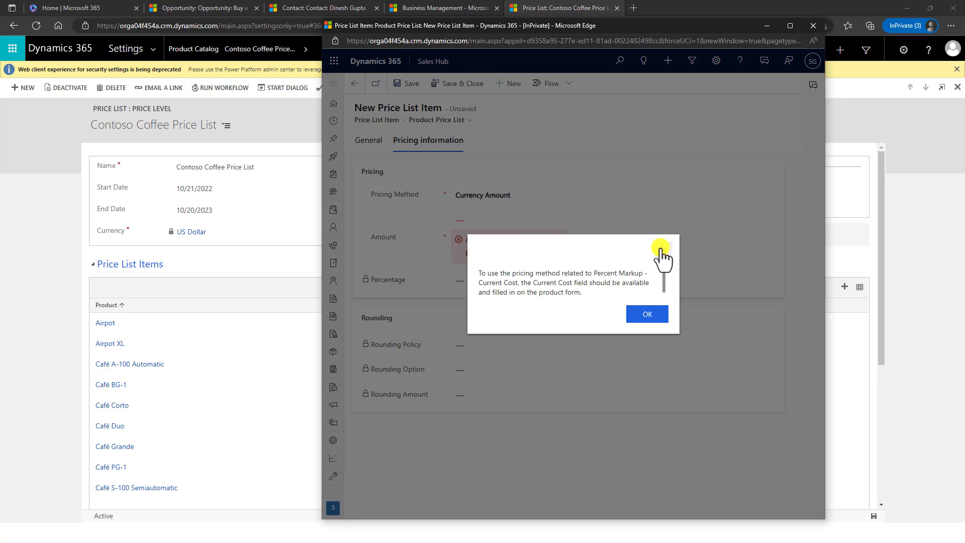
left_click(661, 248)
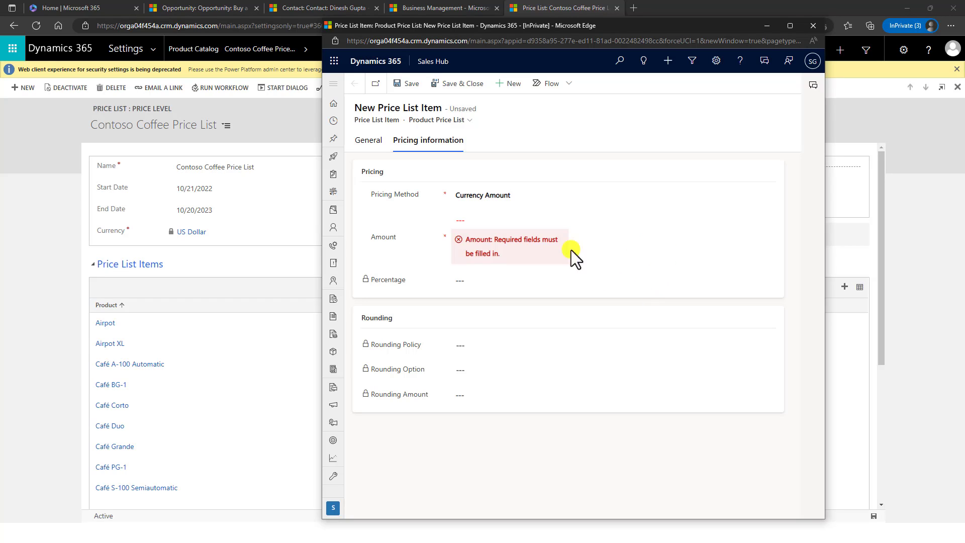
left_click(506, 197)
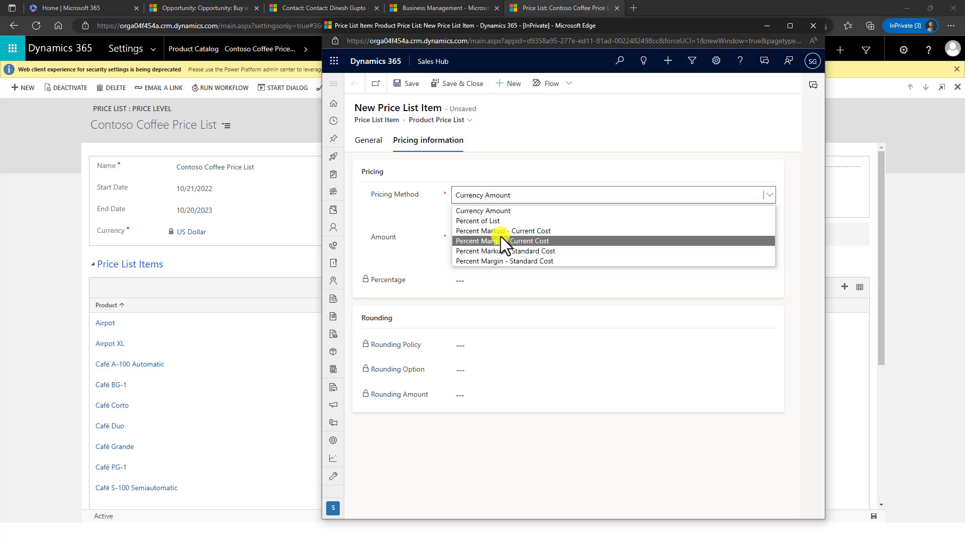
left_click(503, 251)
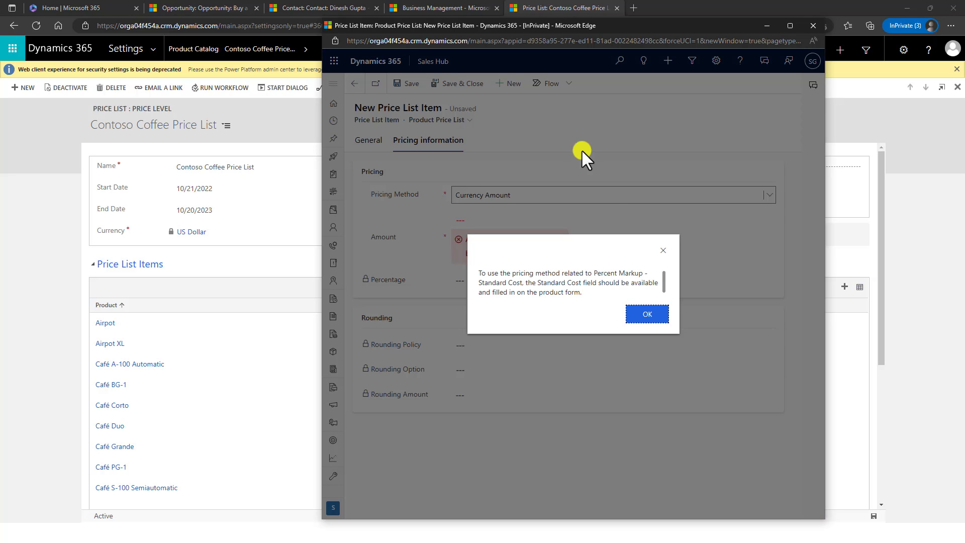
left_click(663, 251)
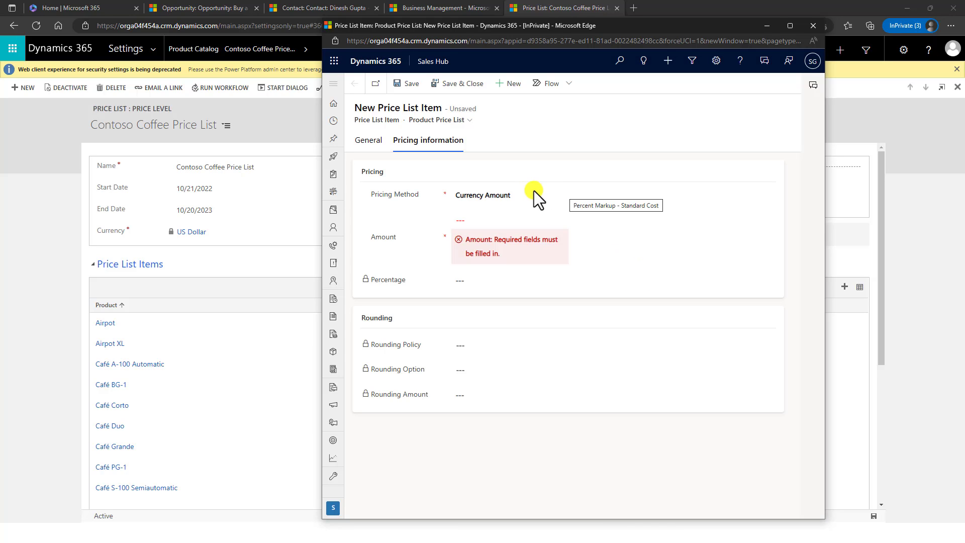
left_click(532, 191)
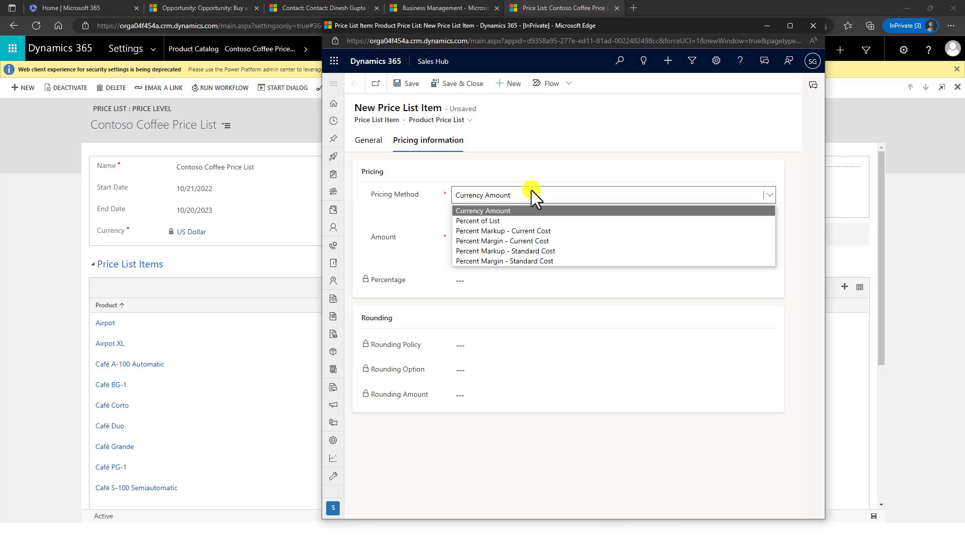
left_click(496, 212)
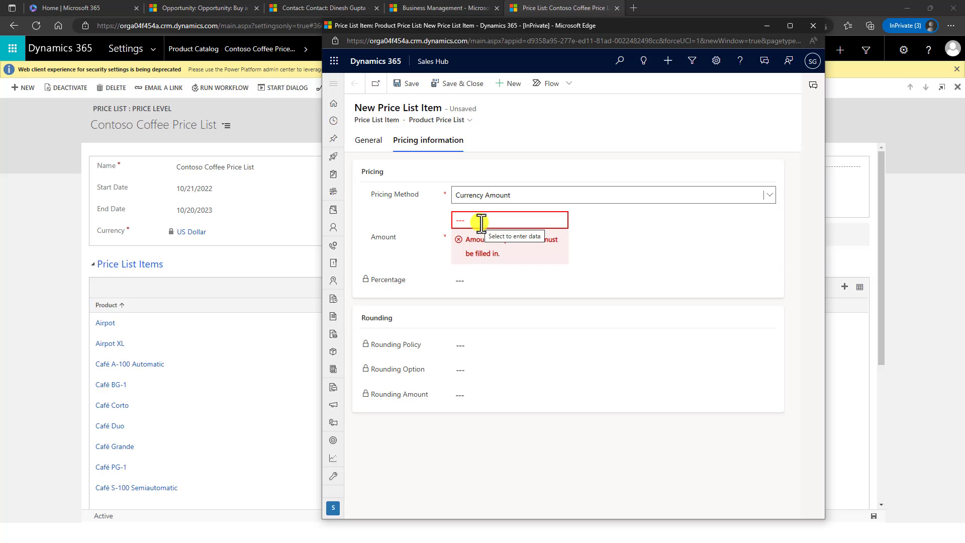
- Re-enter the $2.00 amount and advance to the Price lists and discounts slide
left_click(482, 222)
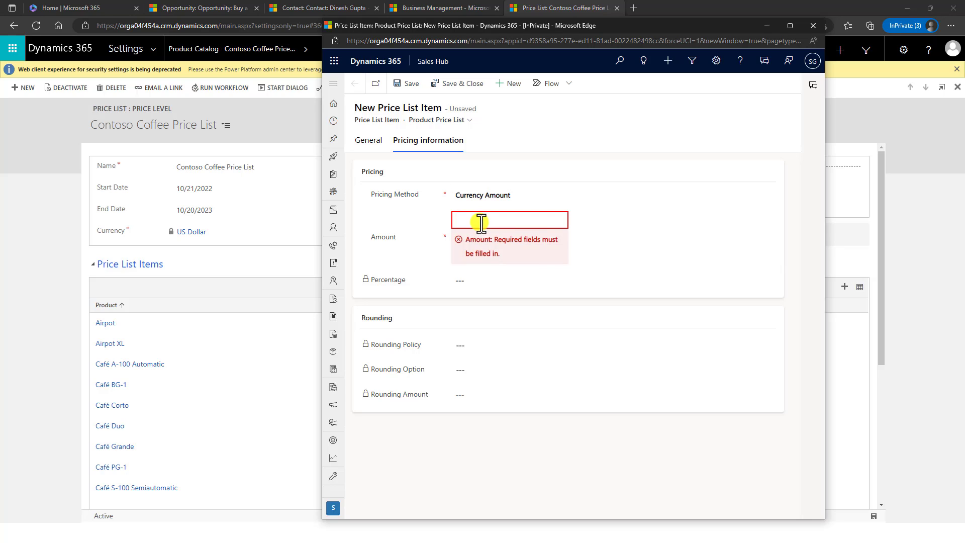
type("2")
left_click(403, 89)
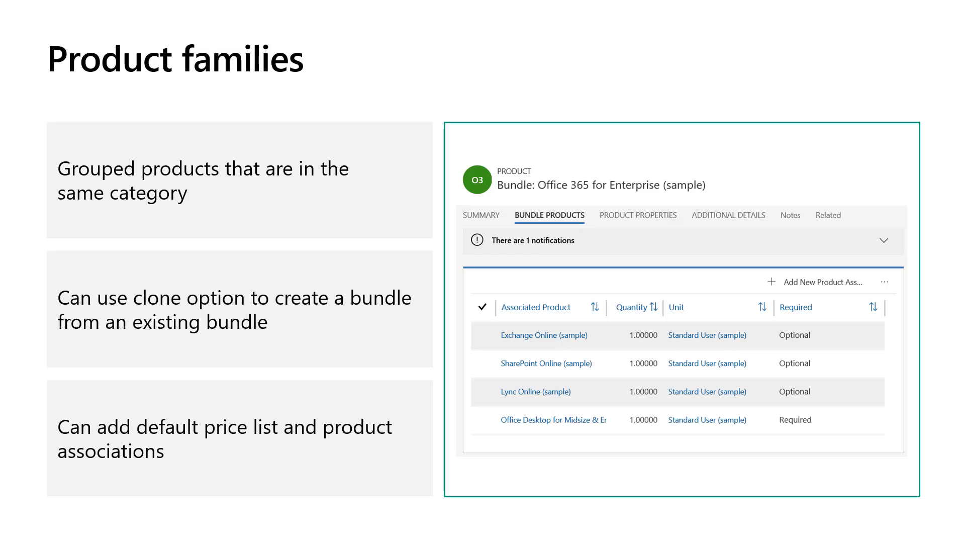
key("Right")
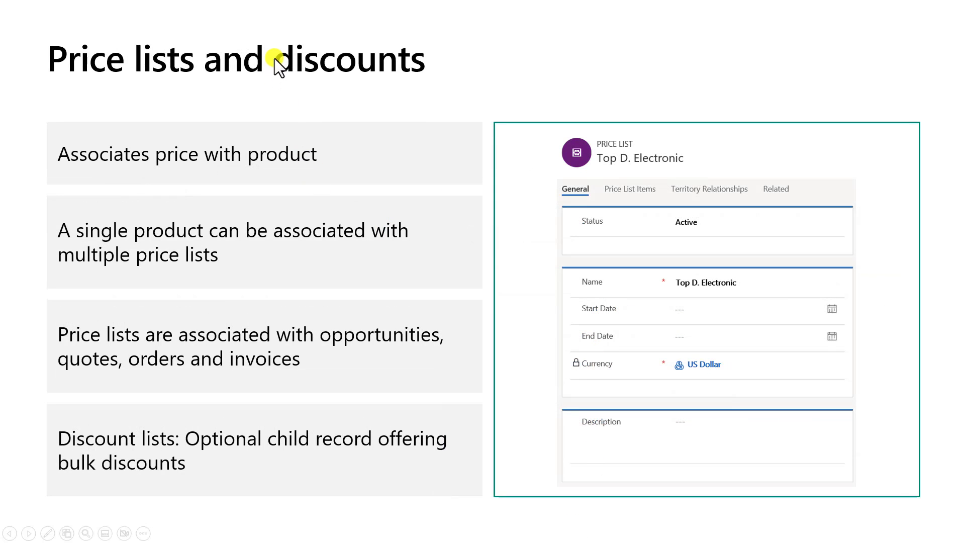
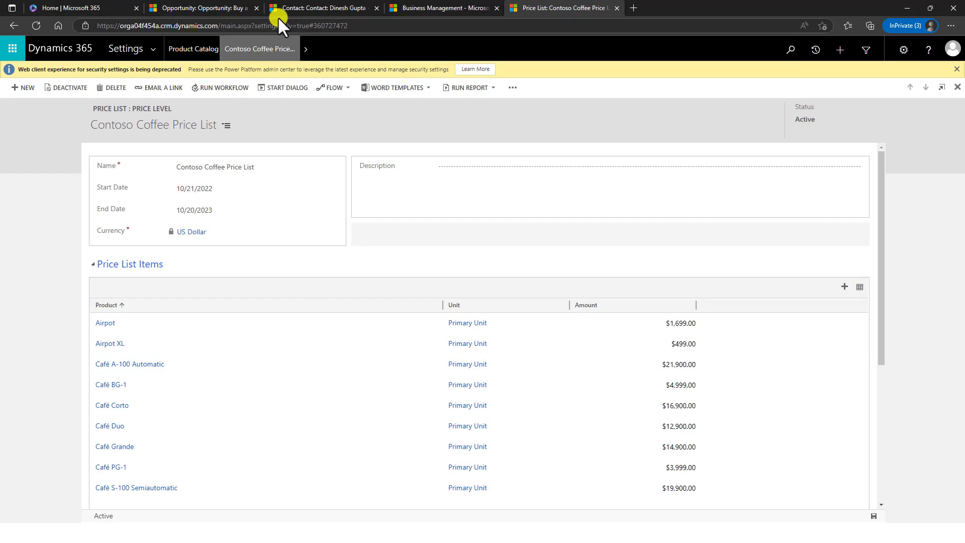
- Return to the Buy a Car opportunity, where the Close Opportunity dialog is still open
left_click(204, 7)
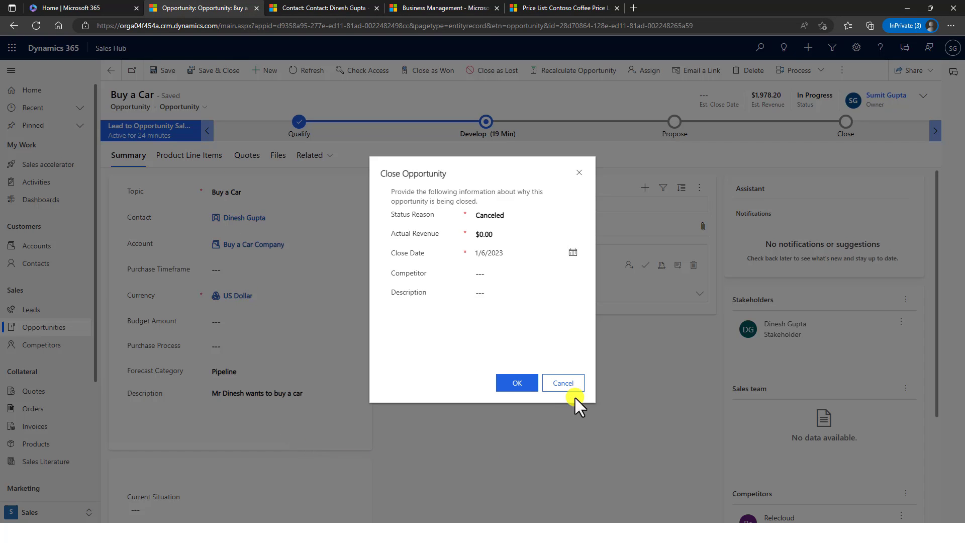
- Cancel the Close Opportunity dialog and list the opportunity's quote totaling $1,978.20
left_click(576, 382)
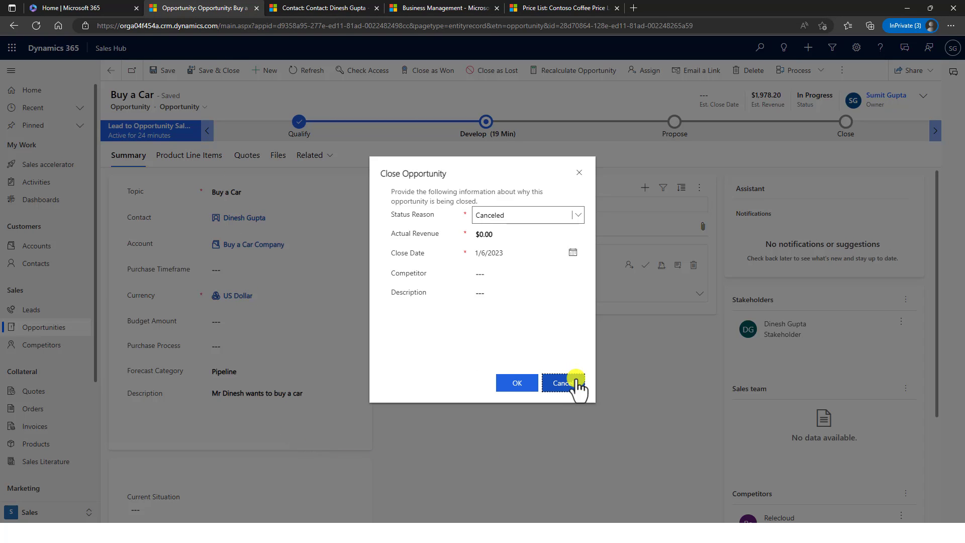
left_click(572, 385)
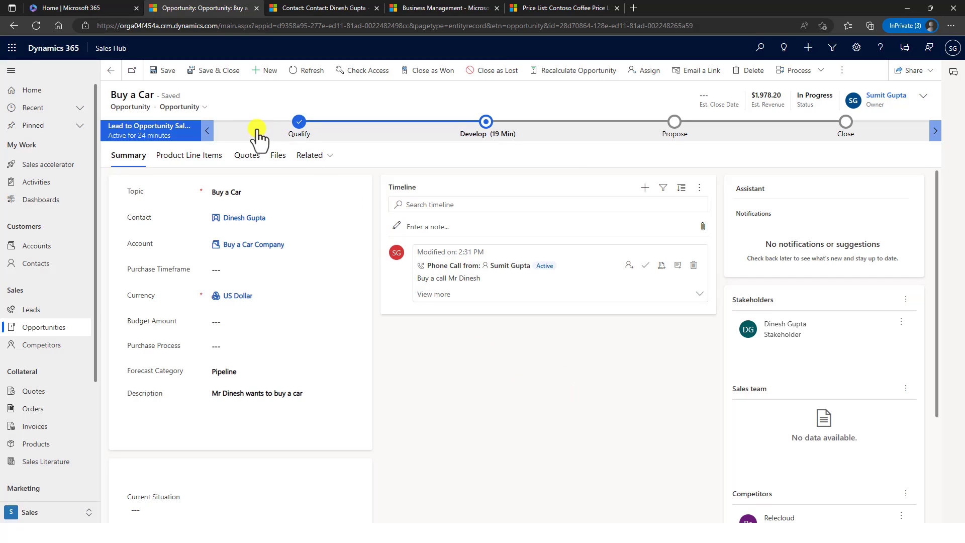
left_click(241, 158)
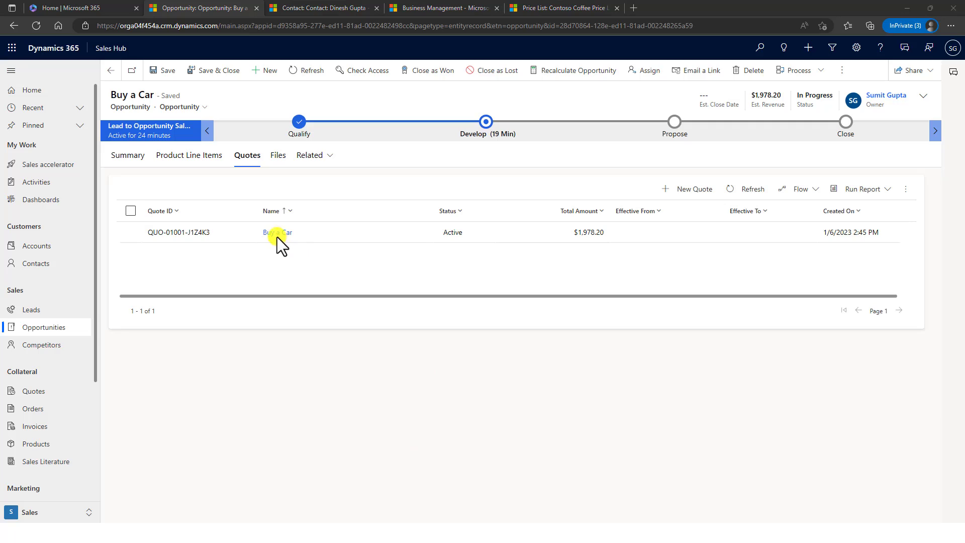
- Open quote QUO-01001-J1Z4K3 with its Airpot XL and Airpot products and begin an order
left_click(201, 241)
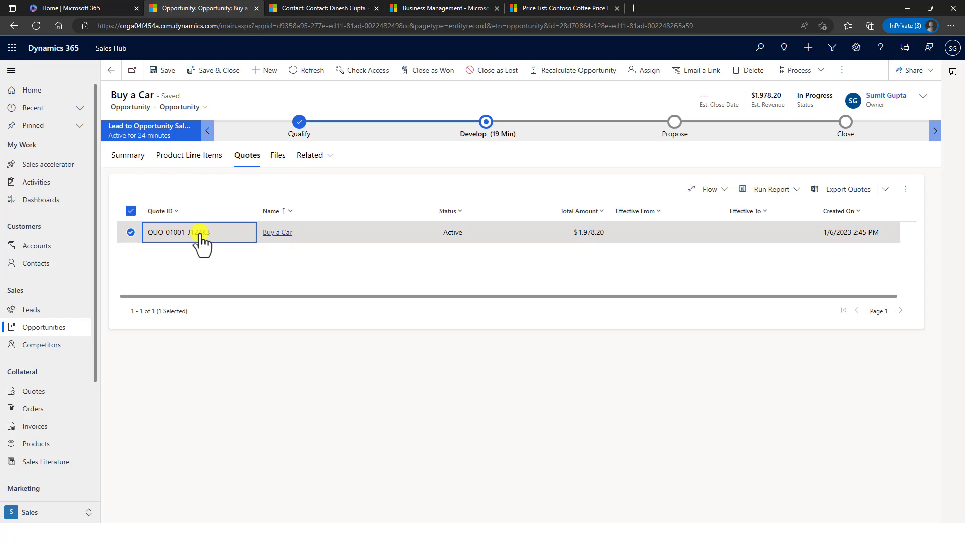
double_click(201, 241)
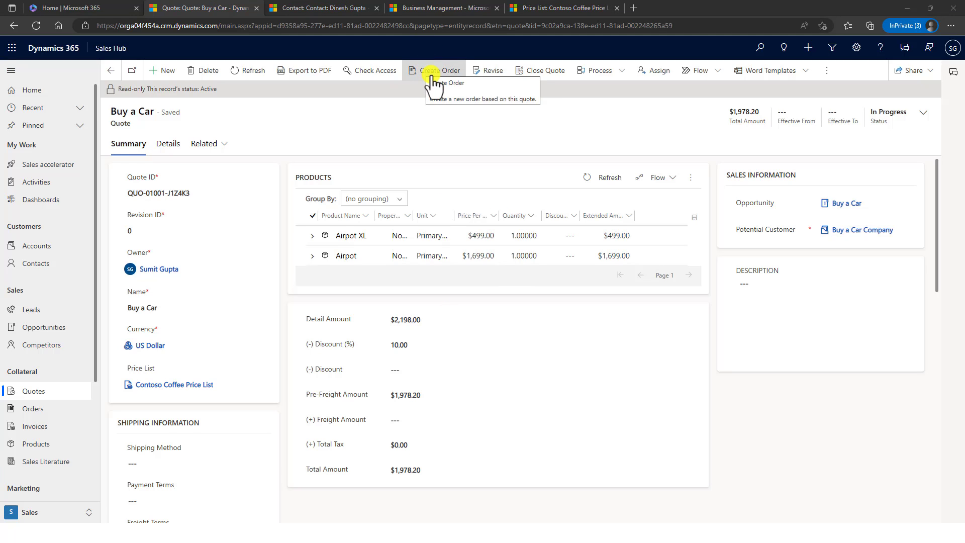
left_click(432, 81)
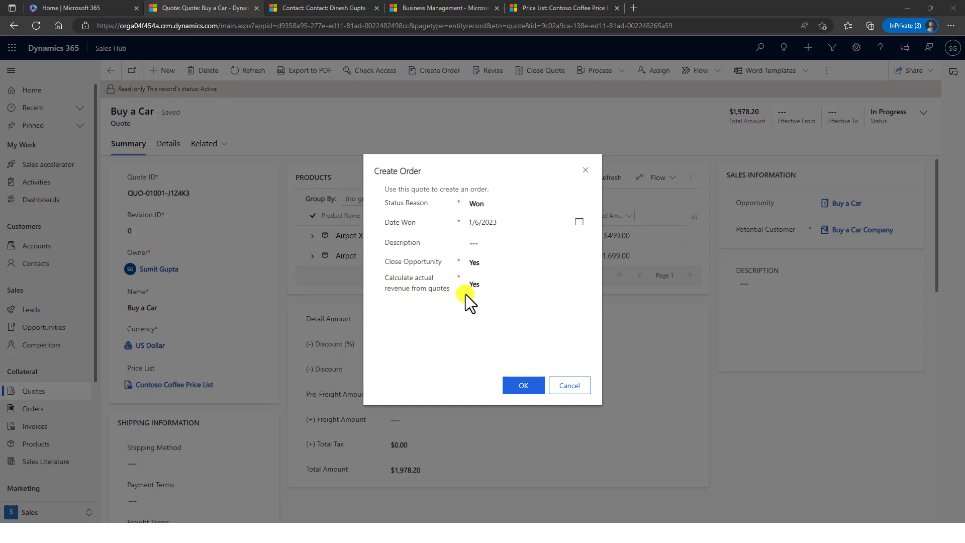
- Confirm the order as Won with Close Opportunity Yes, creating ORD-01001-Y7X0T4
left_click(522, 386)
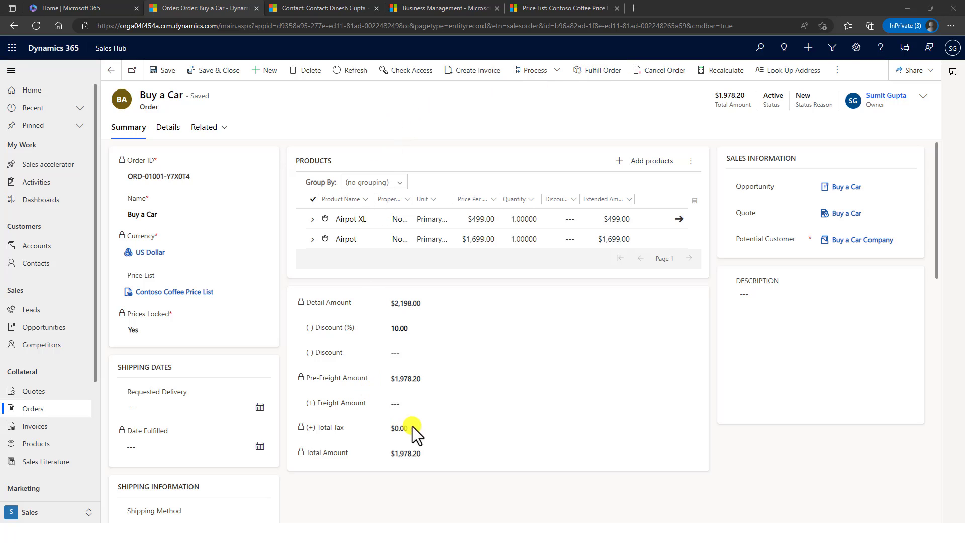
scroll(499, 305, "down", 1)
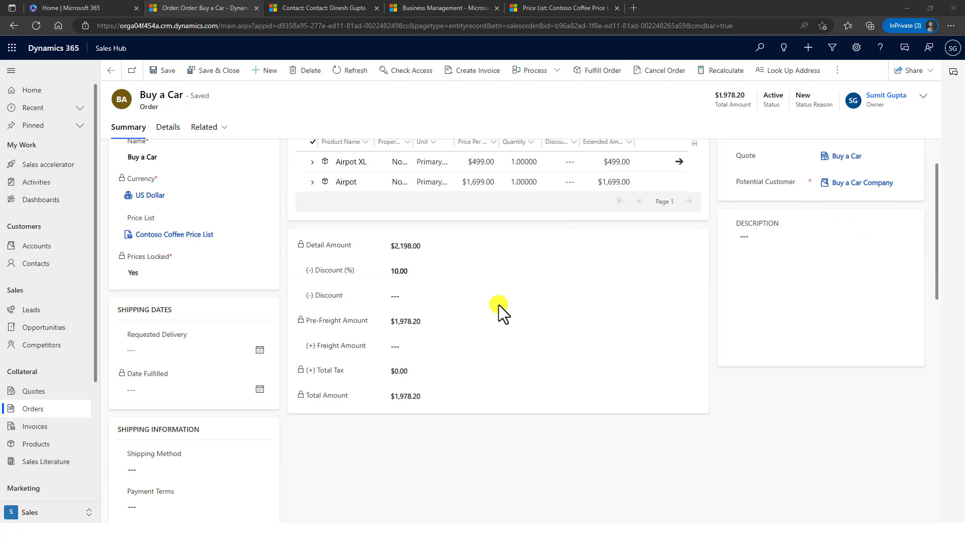
scroll(499, 305, "up", 1)
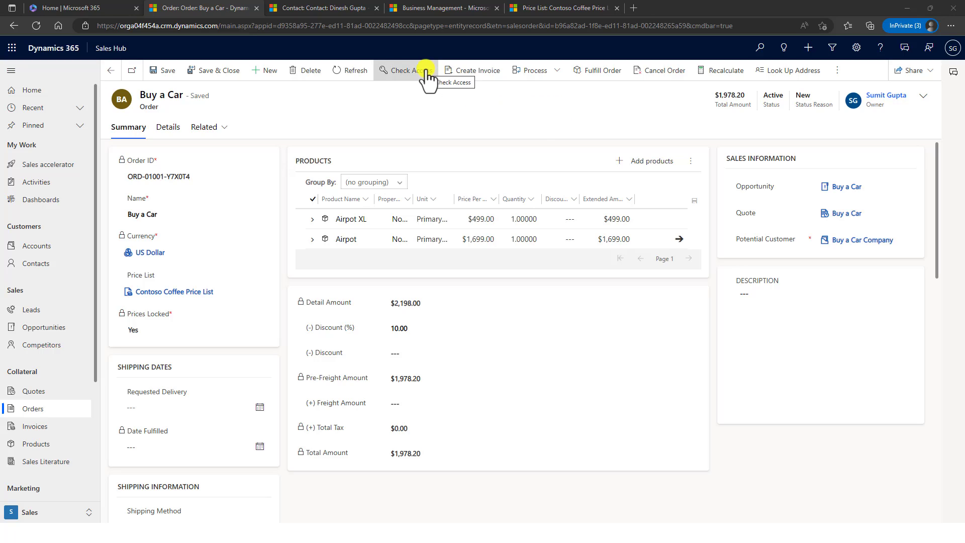
- Generate invoice INV-01001-D3H7P6 for $1,978.20 from order ORD-01001-Y7X0T4
left_click(469, 75)
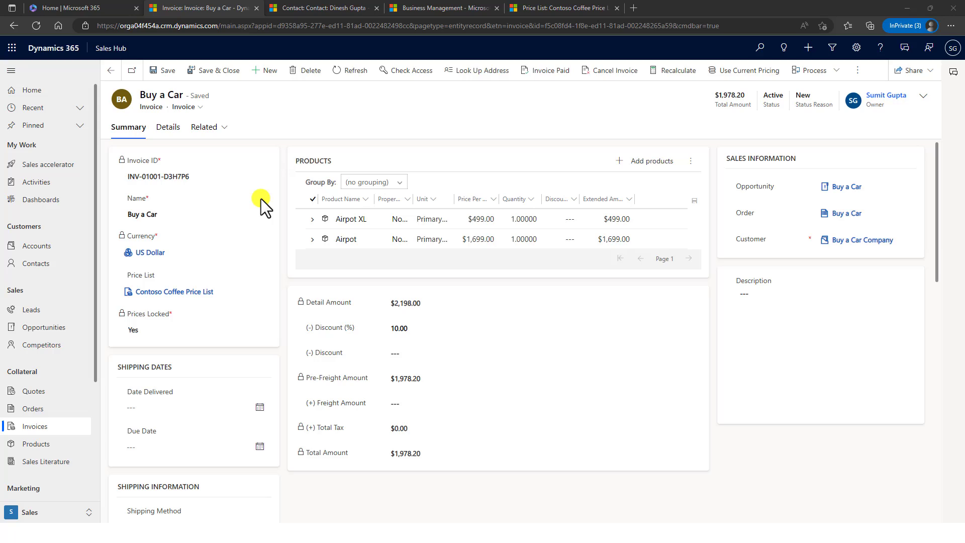
- Mark invoice INV-01001-D3H7P6 paid, keeping Status Reason Complete
left_click(556, 72)
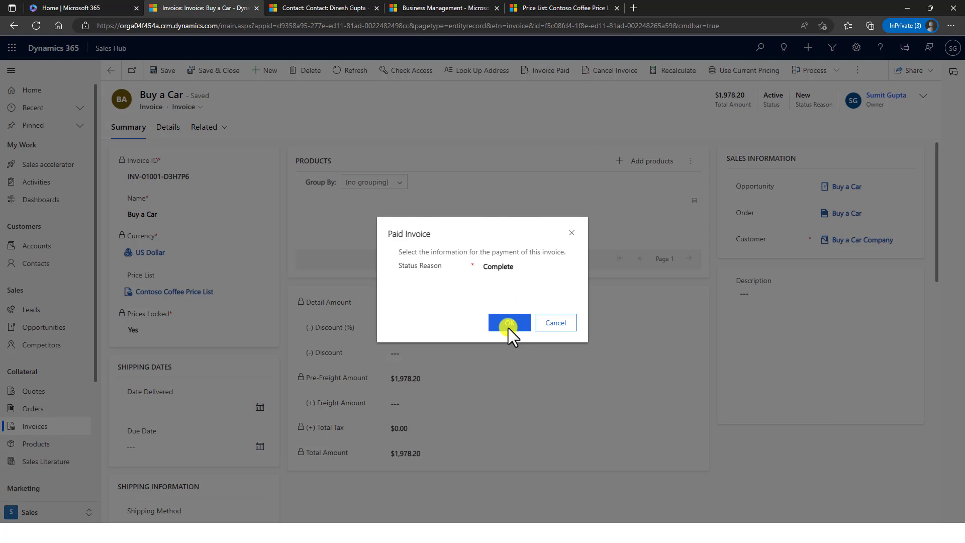
left_click(509, 324)
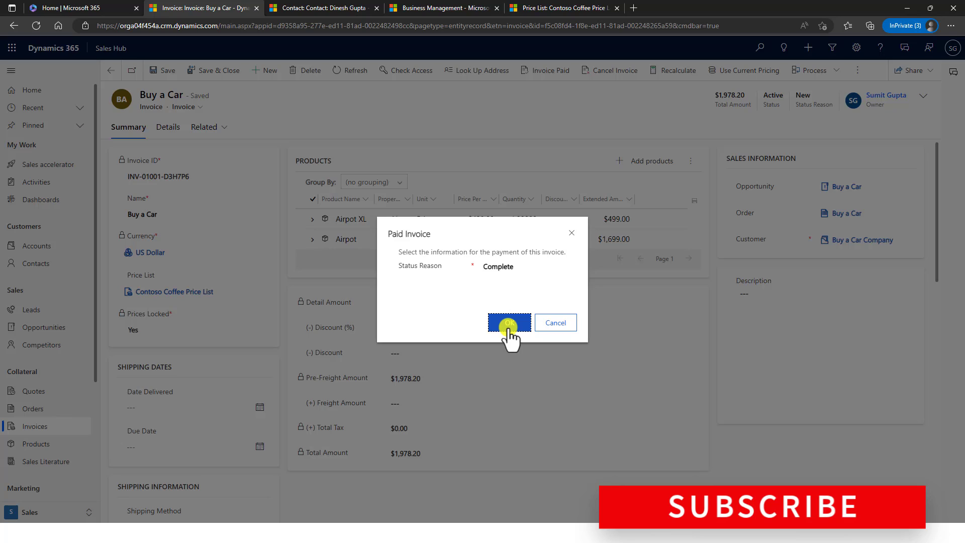